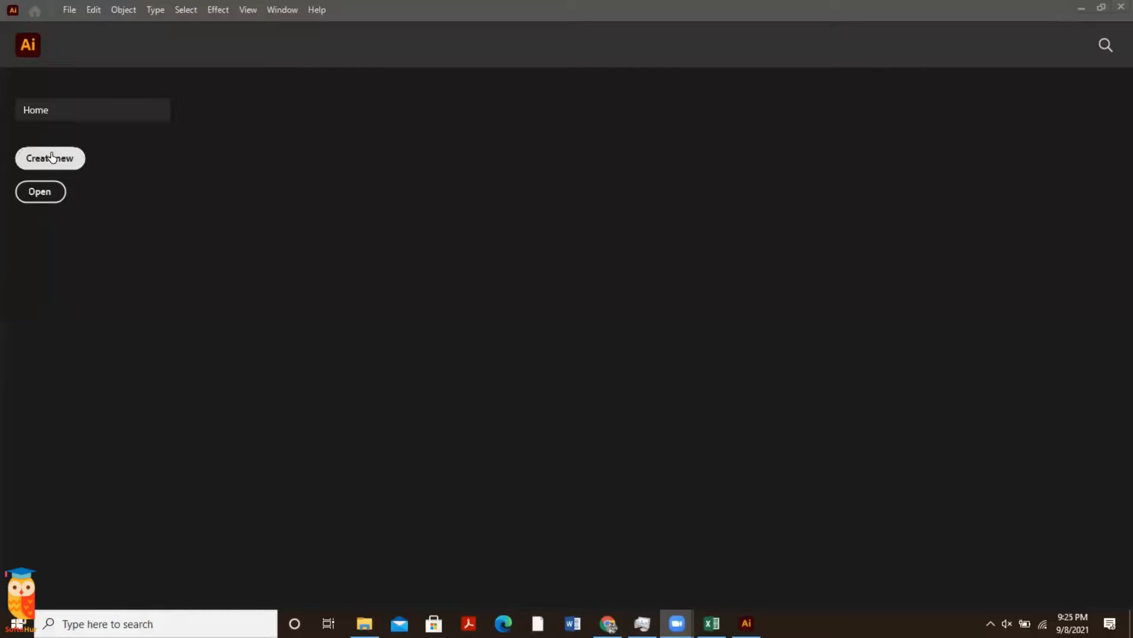
# Open the JPG photo of the person in the denim jacket with a raised arm from the Downloads folder
pyautogui.click(48, 192)
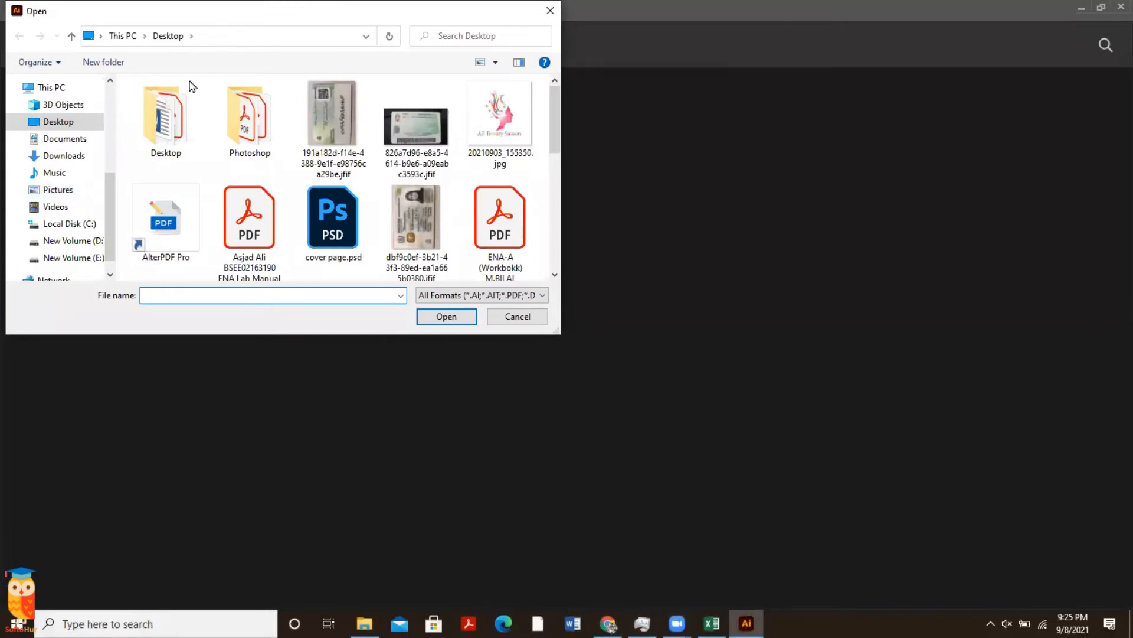
pyautogui.click(37, 155)
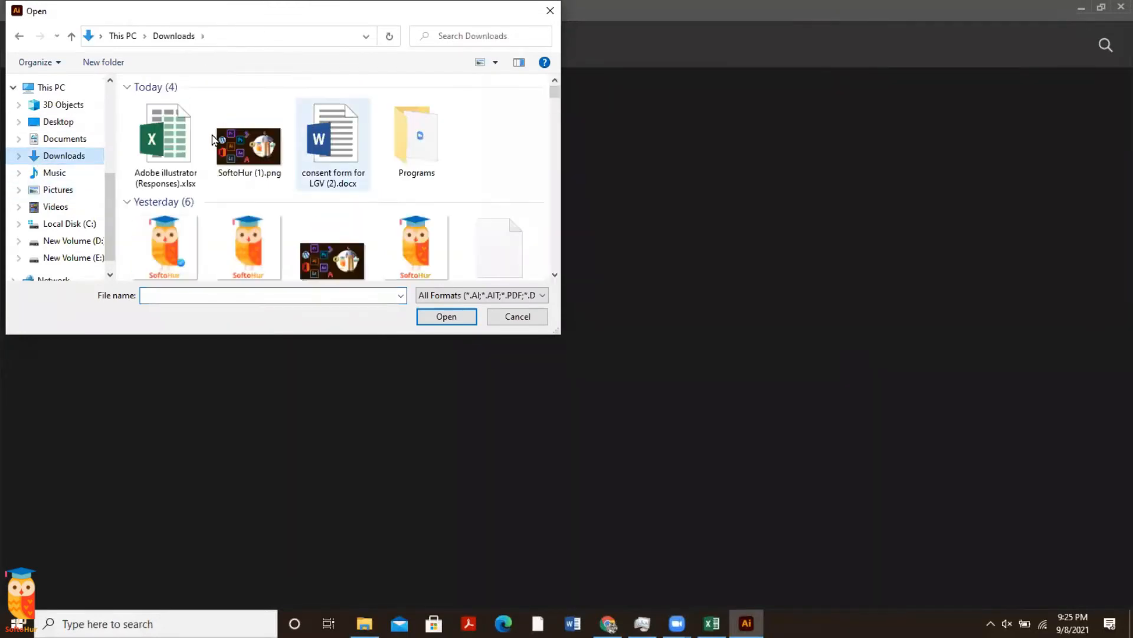
pyautogui.scroll(-15, 213, 138)
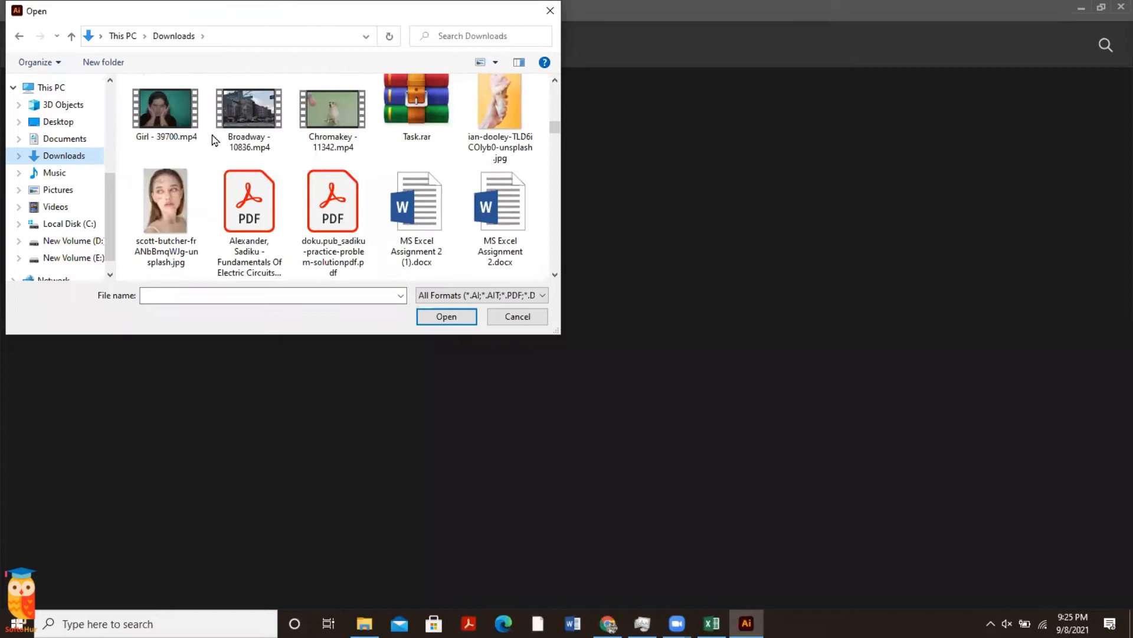
pyautogui.scroll(-3, 213, 140)
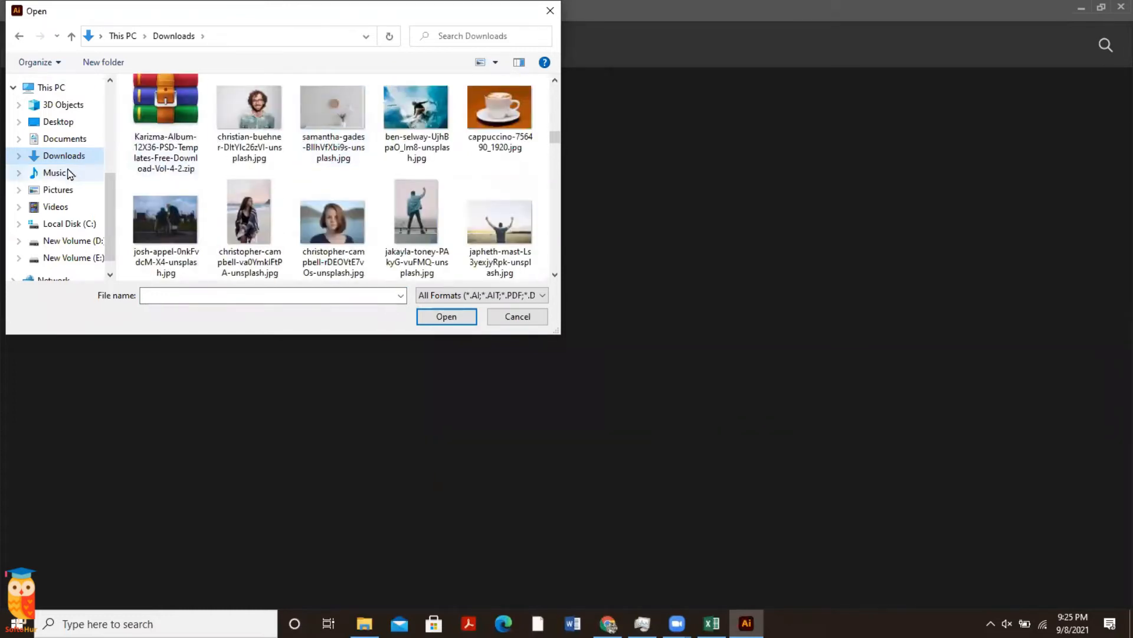
pyautogui.click(474, 295)
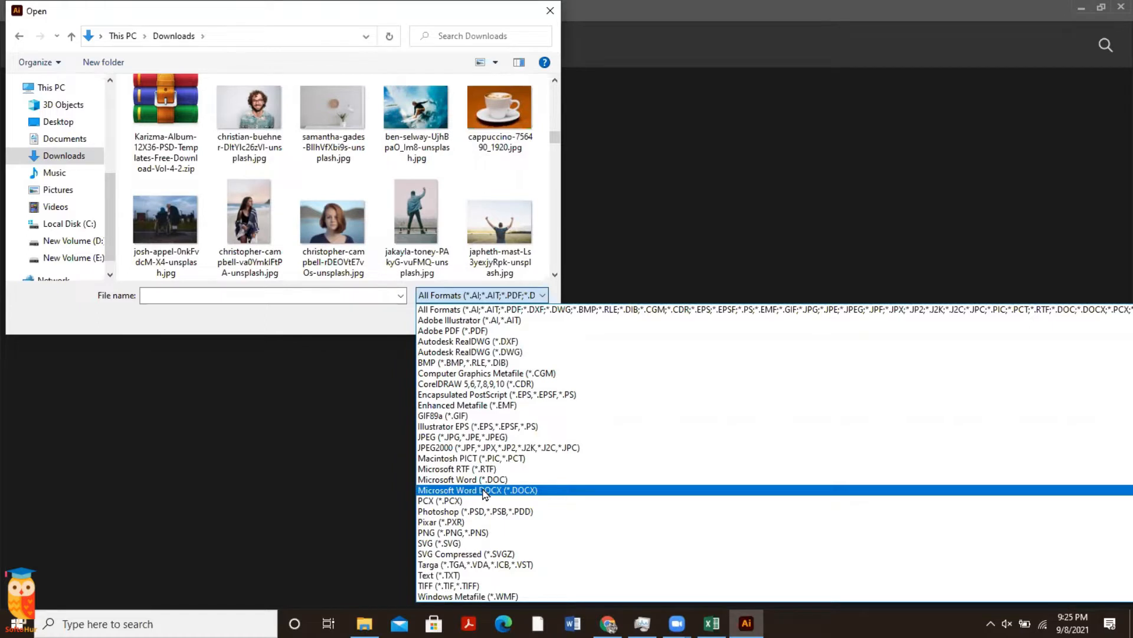
pyautogui.click(428, 296)
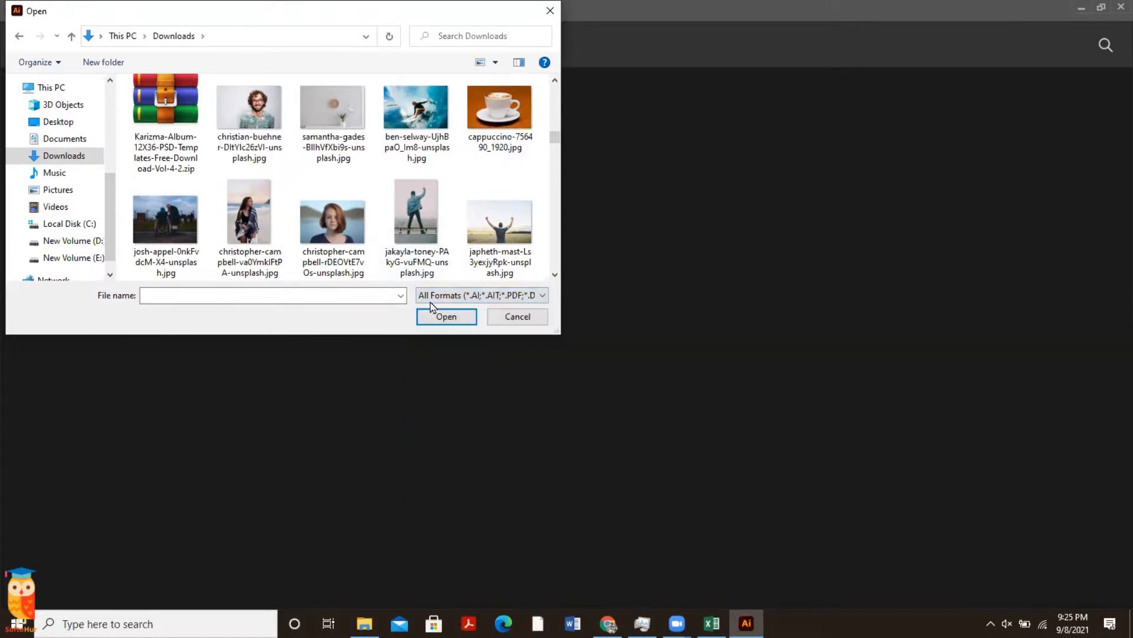
pyautogui.click(433, 318)
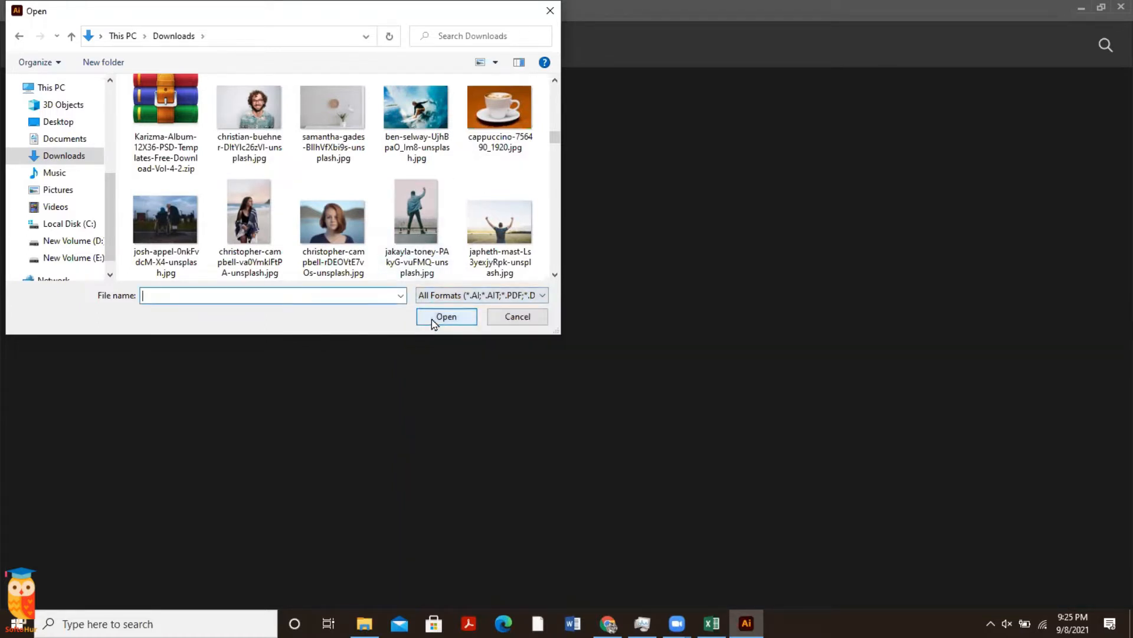
pyautogui.click(447, 321)
pyautogui.click(446, 321)
pyautogui.doubleClick(438, 235)
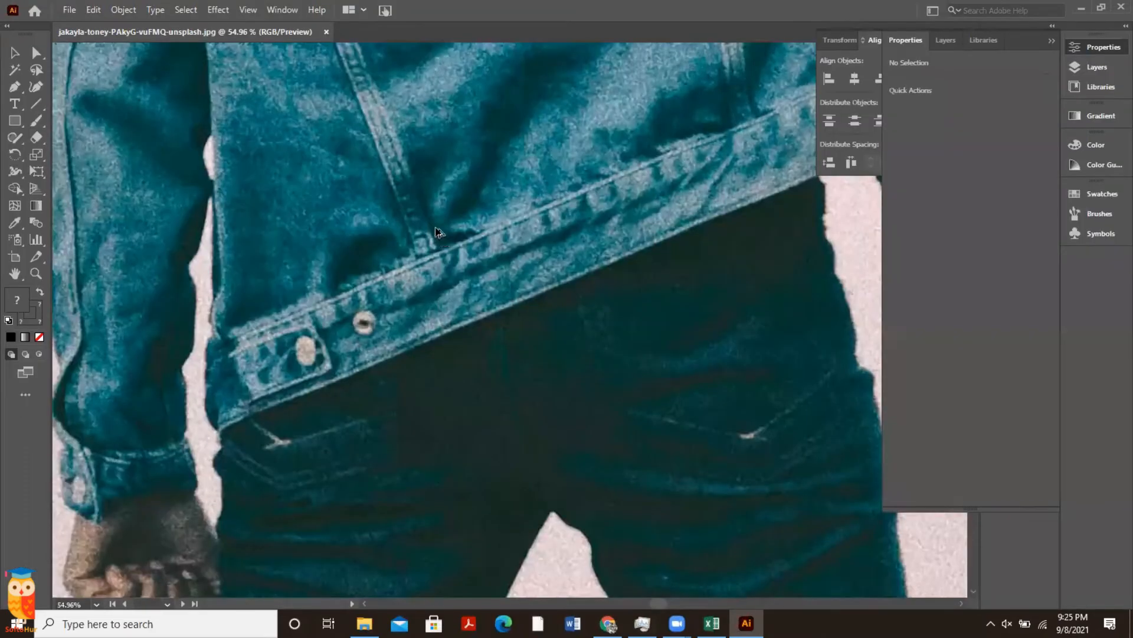
pyautogui.scroll(-1, 436, 232)
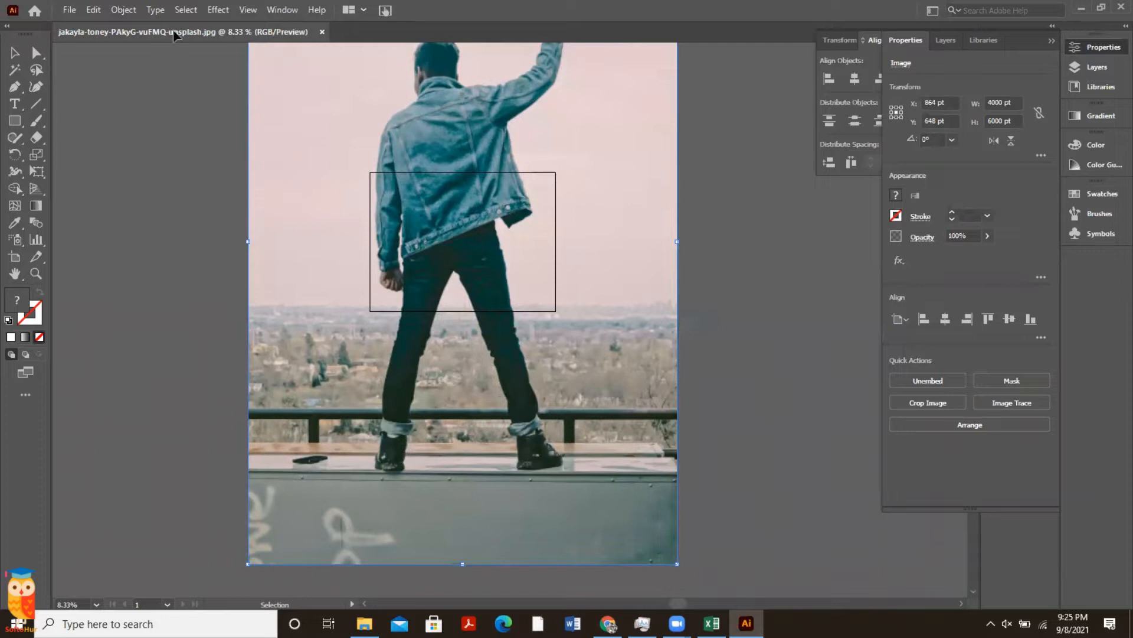
# Check the list of recently opened files and return to the home screen
pyautogui.click(74, 11)
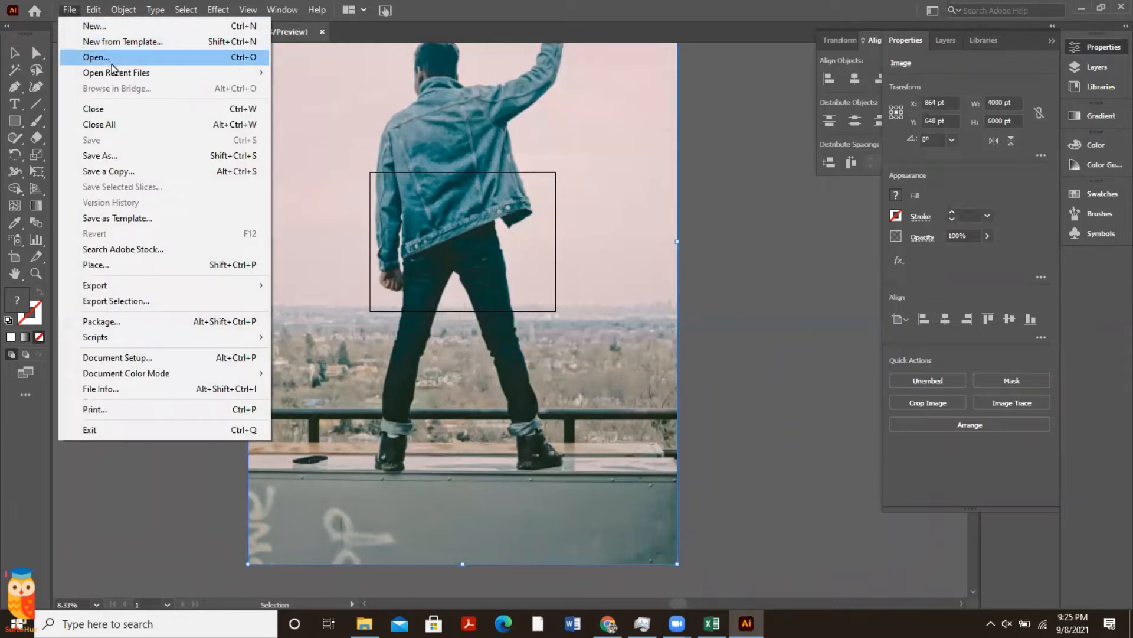
pyautogui.moveTo(164, 74)
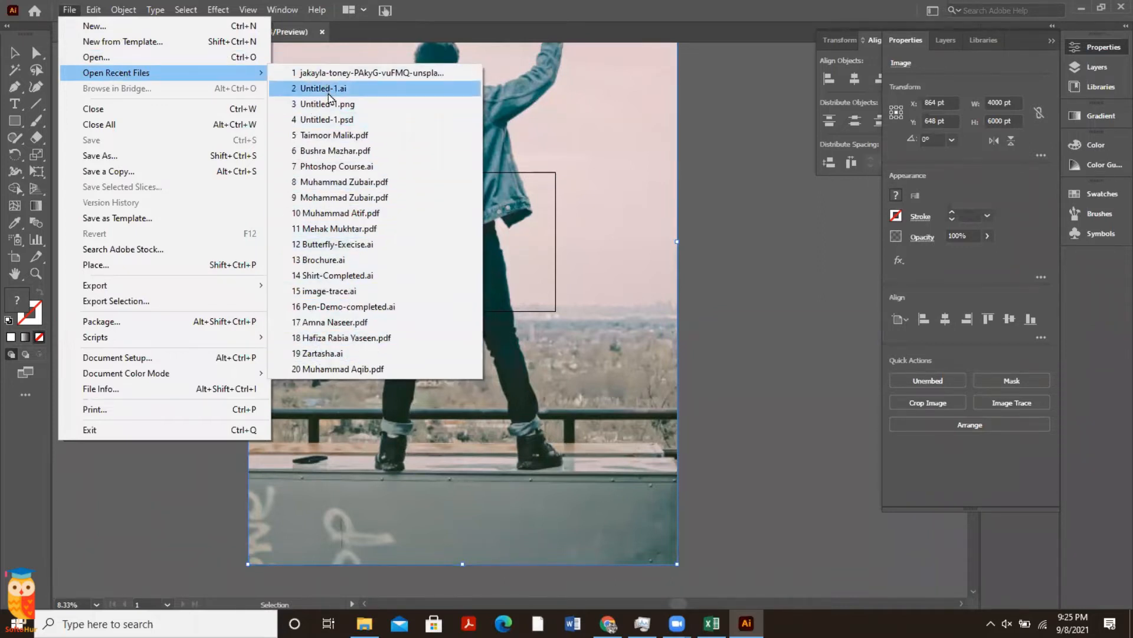
pyautogui.click(36, 12)
pyautogui.click(35, 12)
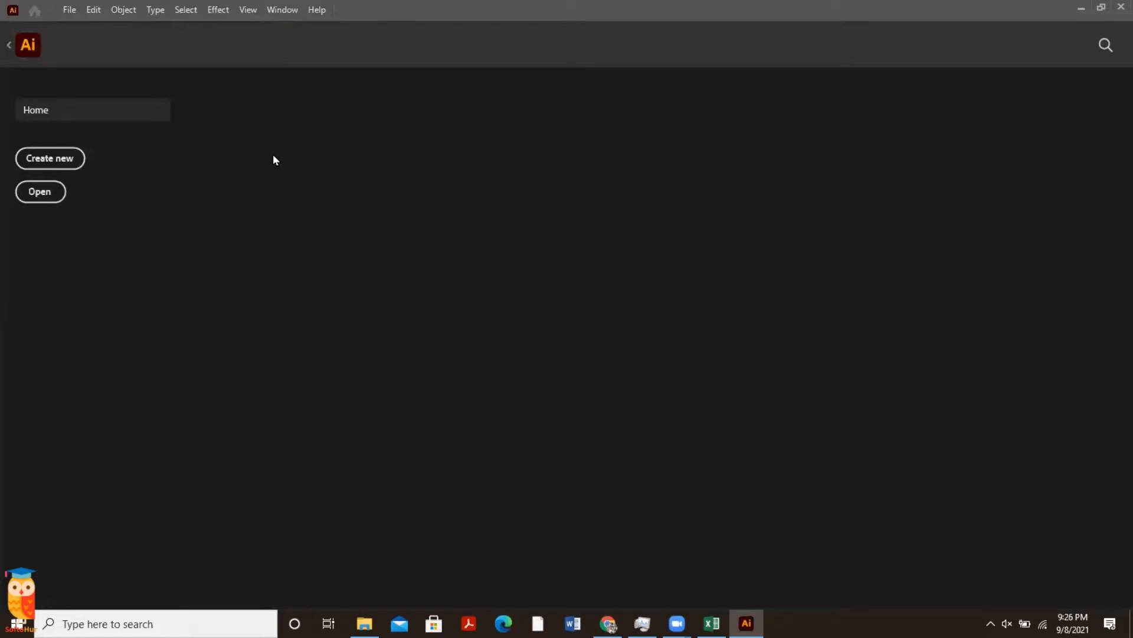
# Start a new document and review the recent and saved presets
pyautogui.click(60, 164)
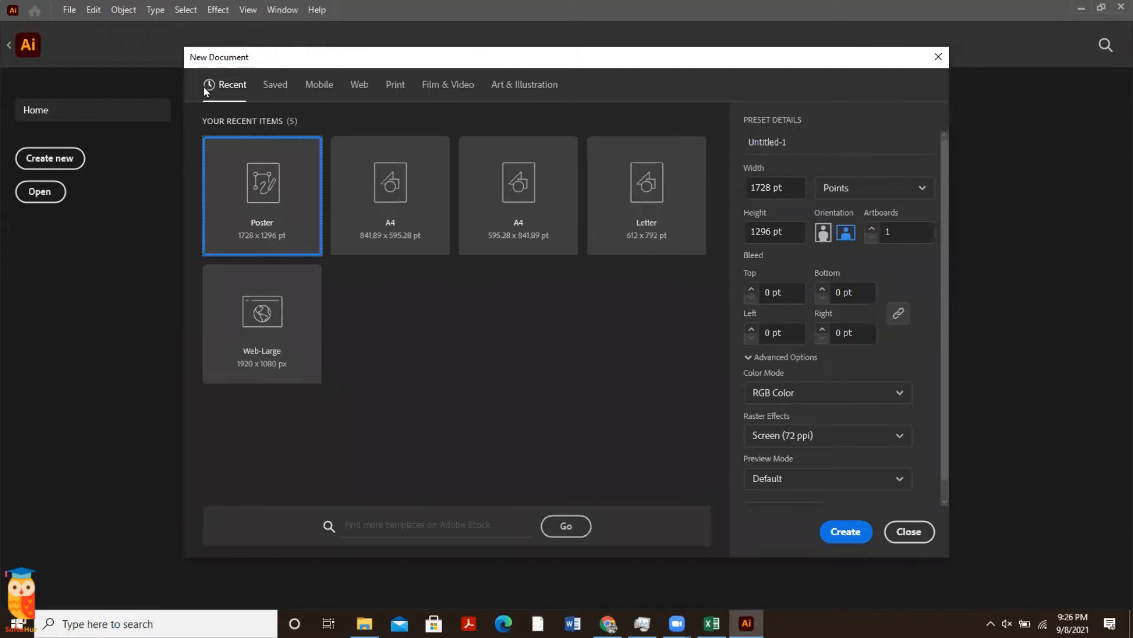
pyautogui.doubleClick(276, 193)
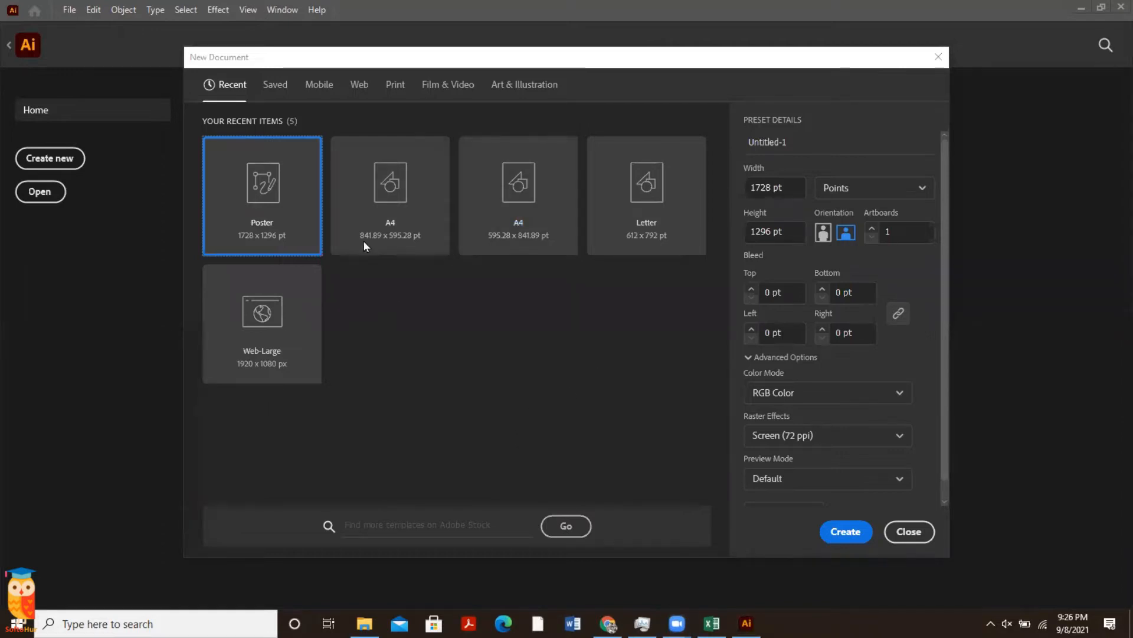
pyautogui.click(282, 88)
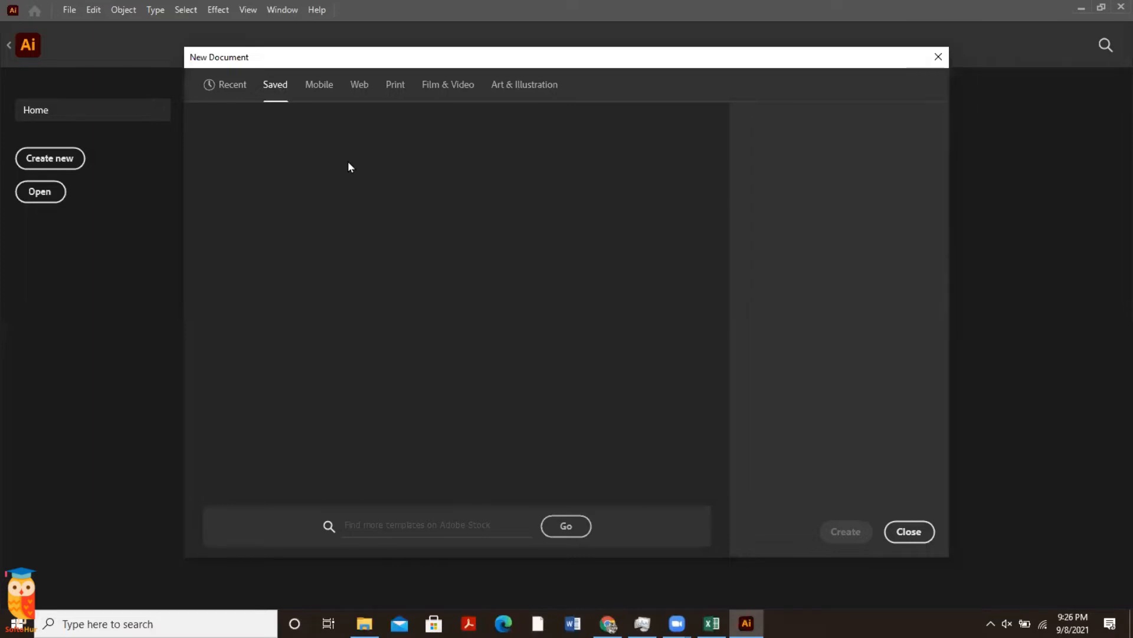
pyautogui.click(243, 89)
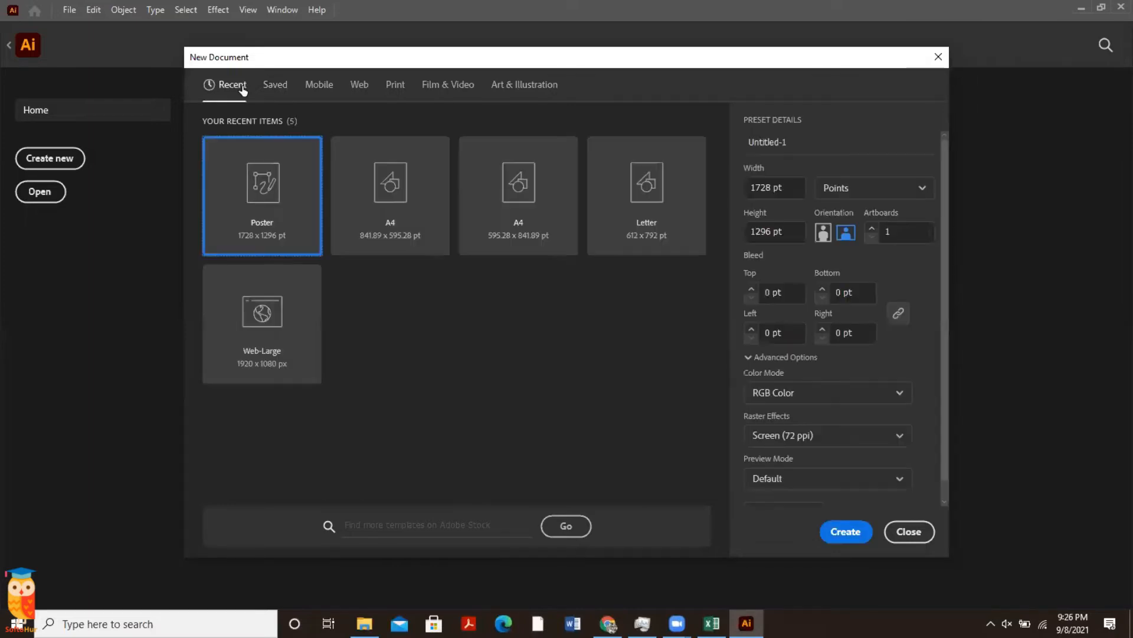
# Look through the Mobile, Web and Print document presets and select the A4 print preset
pyautogui.click(275, 86)
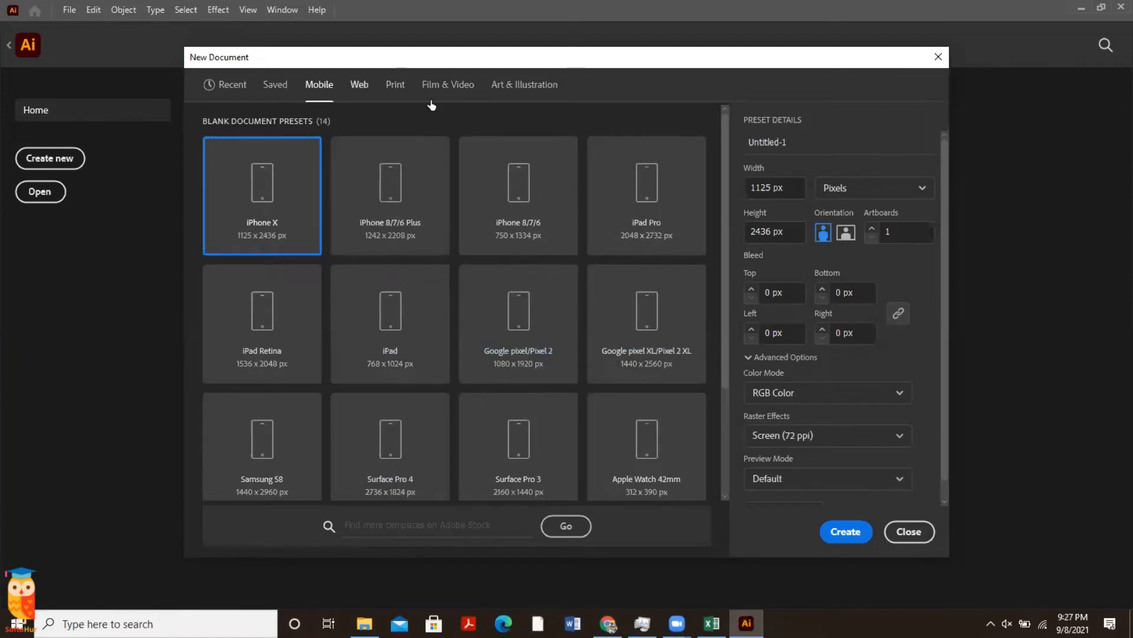
pyautogui.click(359, 85)
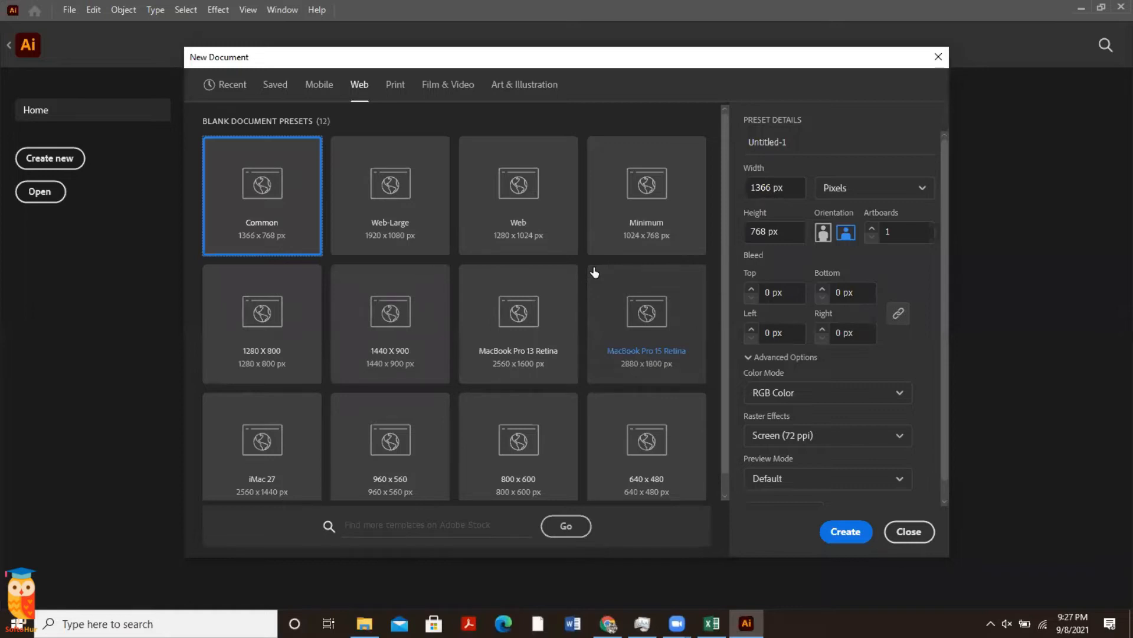
pyautogui.moveTo(721, 169); pyautogui.dragTo(721, 201)
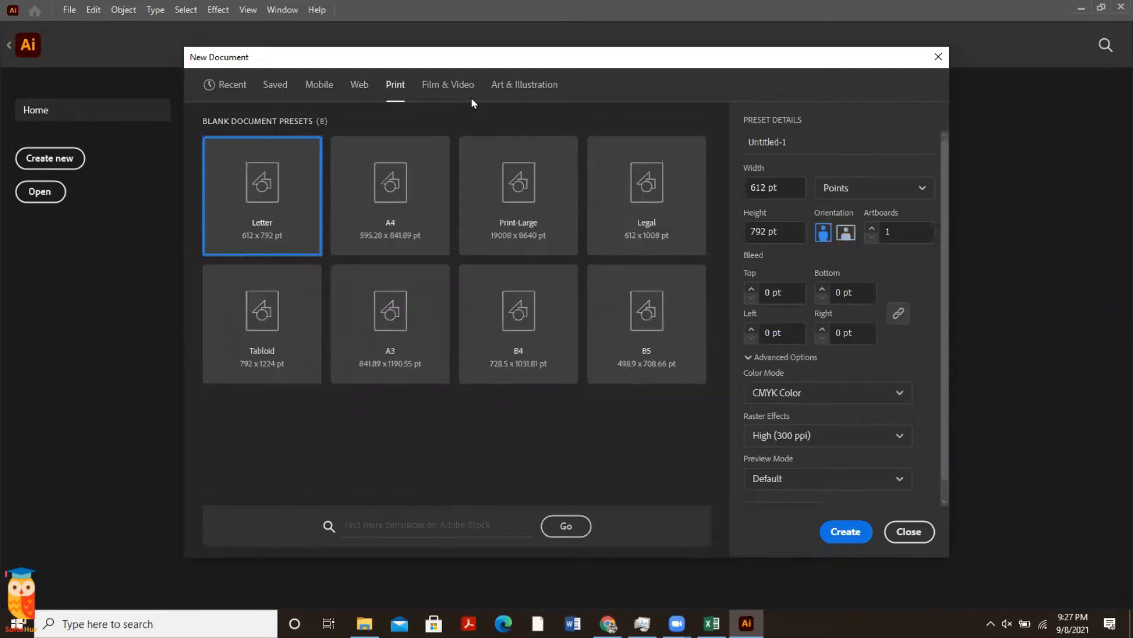
pyautogui.click(400, 172)
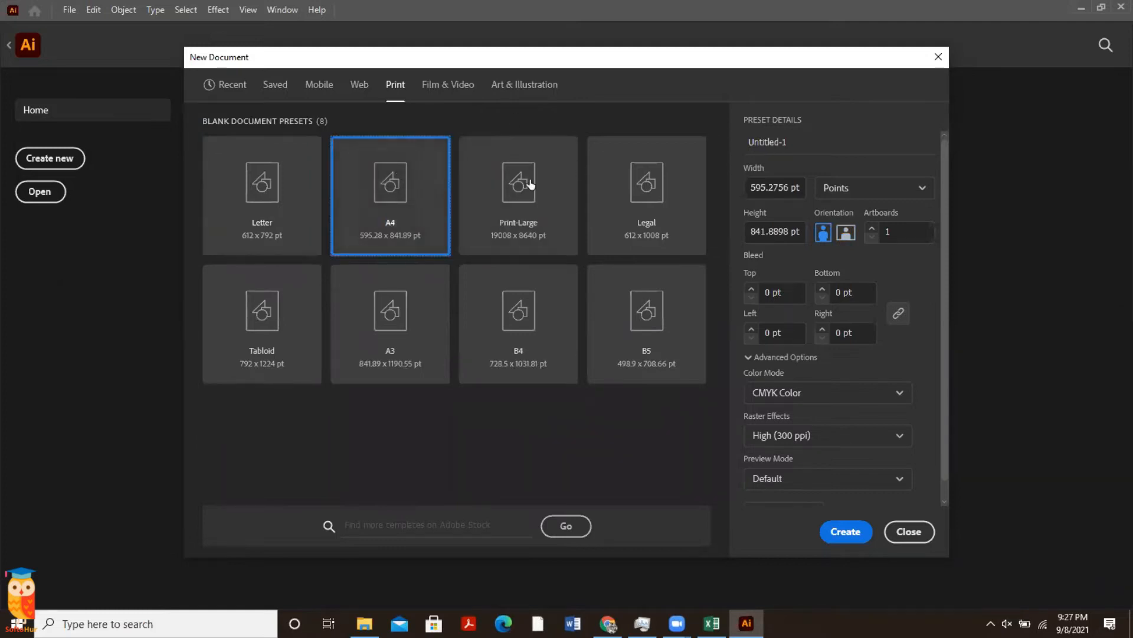
# Look through the Film & Video presets, selecting Film (4K) and 4K UHD to compare their sizes
pyautogui.click(447, 101)
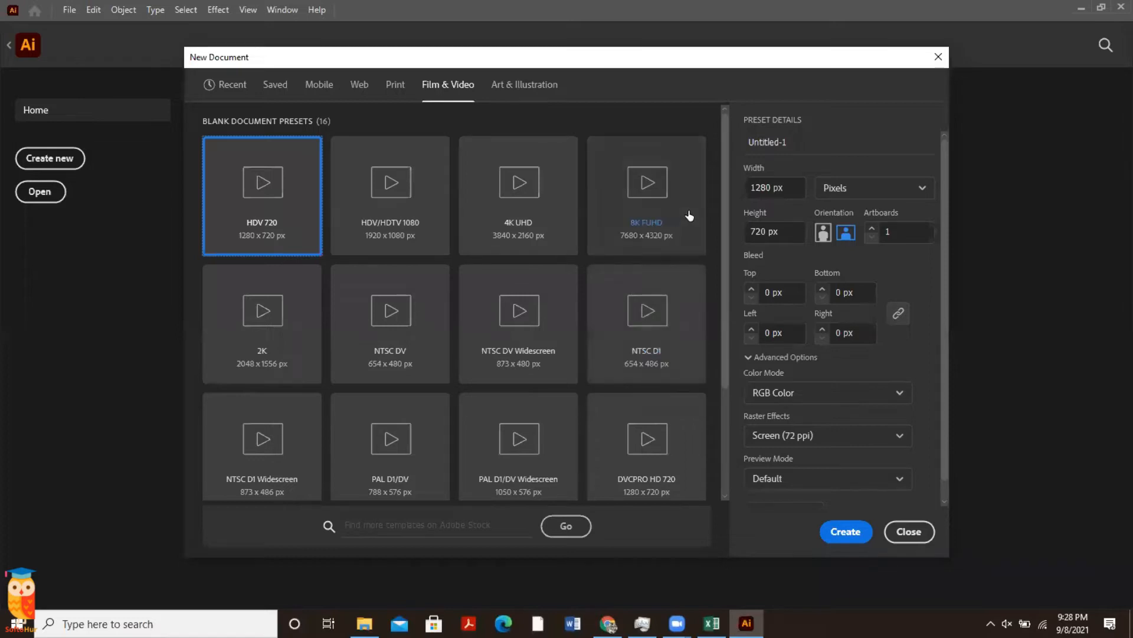
pyautogui.moveTo(721, 189); pyautogui.dragTo(719, 395)
pyautogui.click(679, 420)
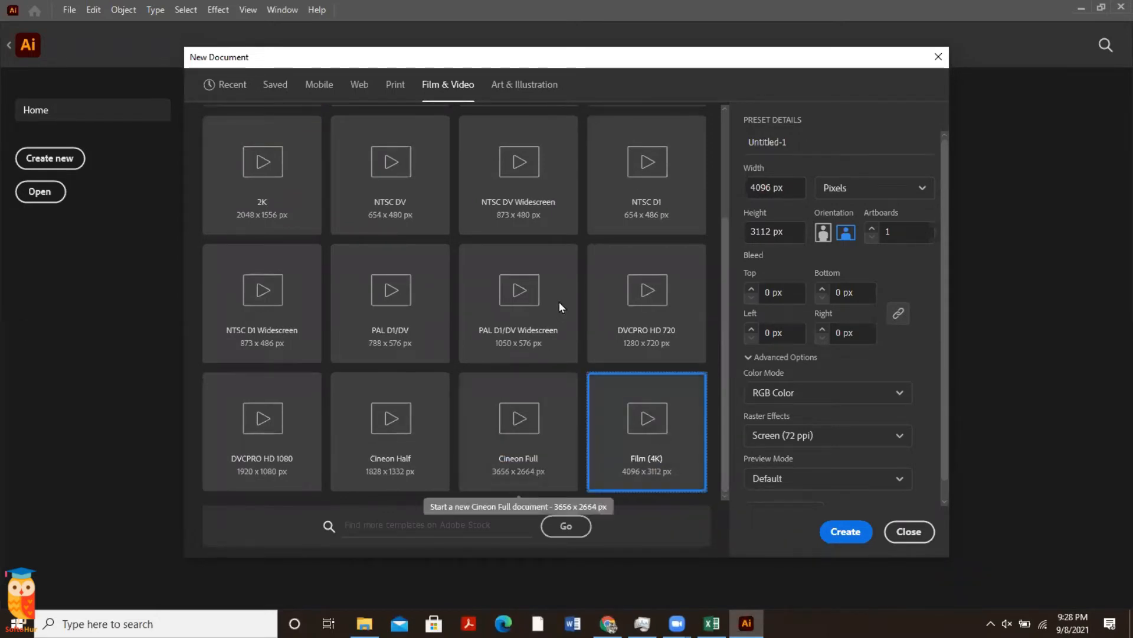
pyautogui.scroll(3, 558, 302)
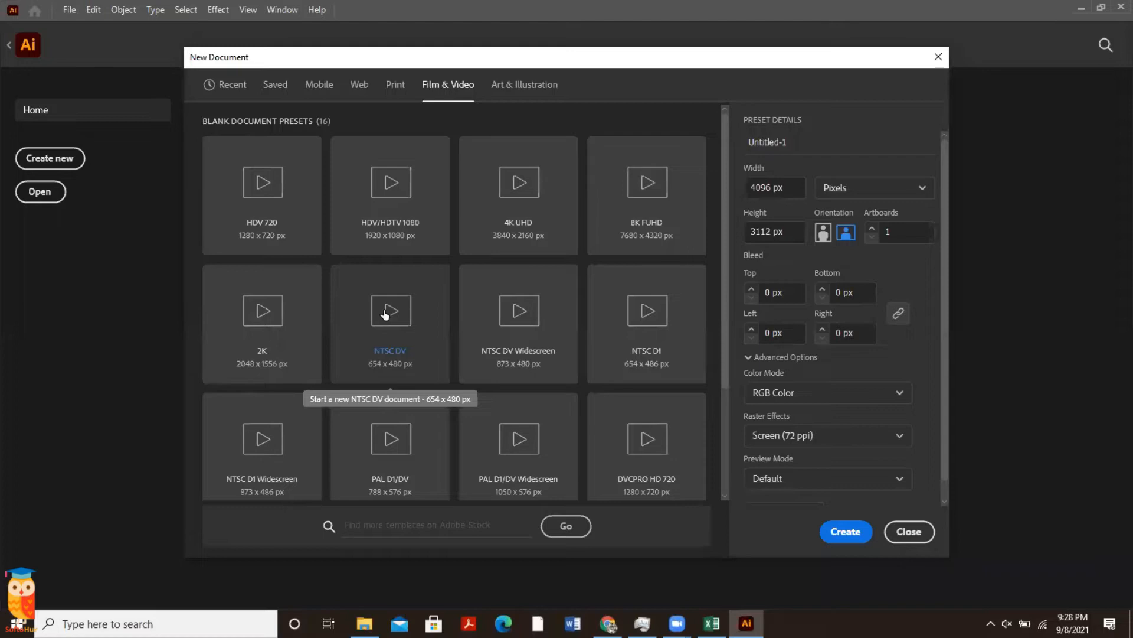
pyautogui.click(496, 242)
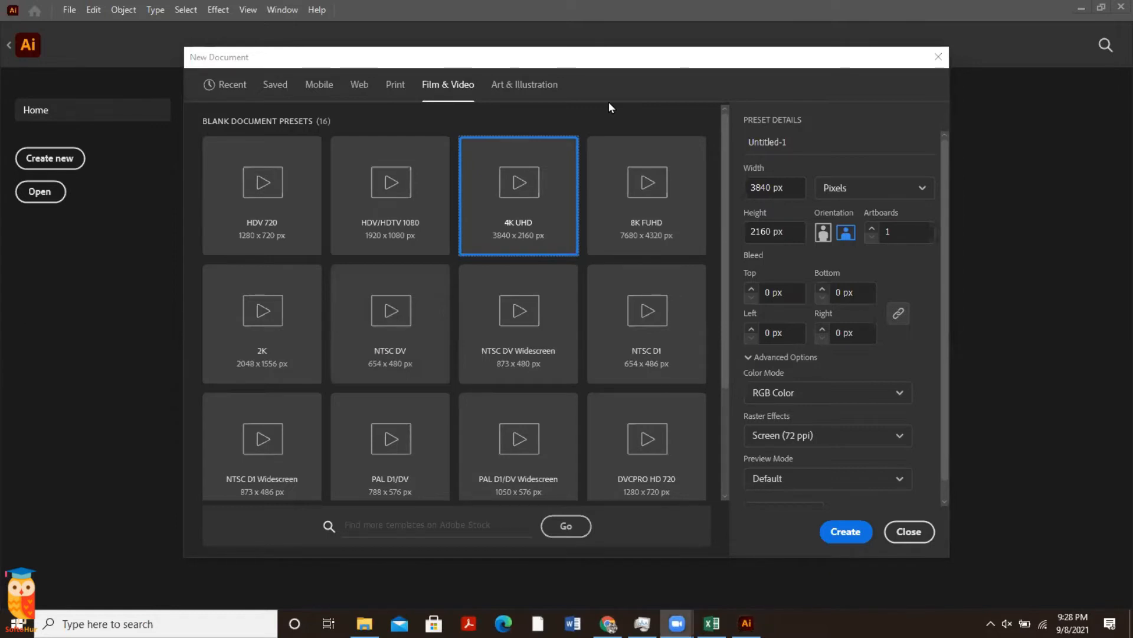
# Switch to the Art & Illustration presets and examine the available page sizes
pyautogui.click(534, 89)
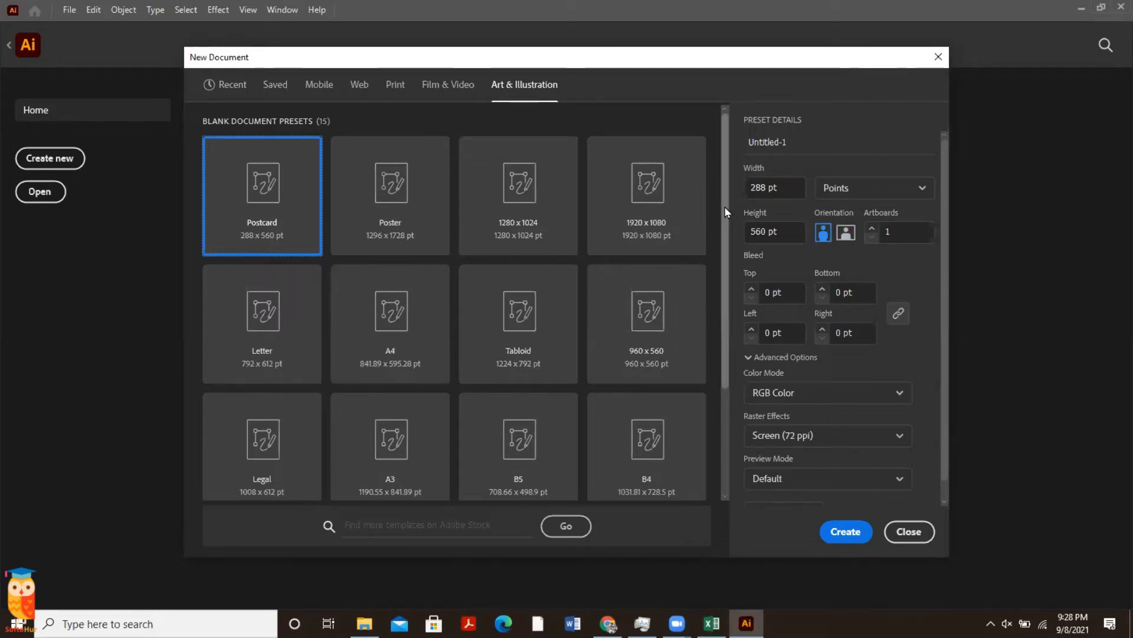
pyautogui.scroll(-1, 727, 252)
pyautogui.scroll(-3, 726, 284)
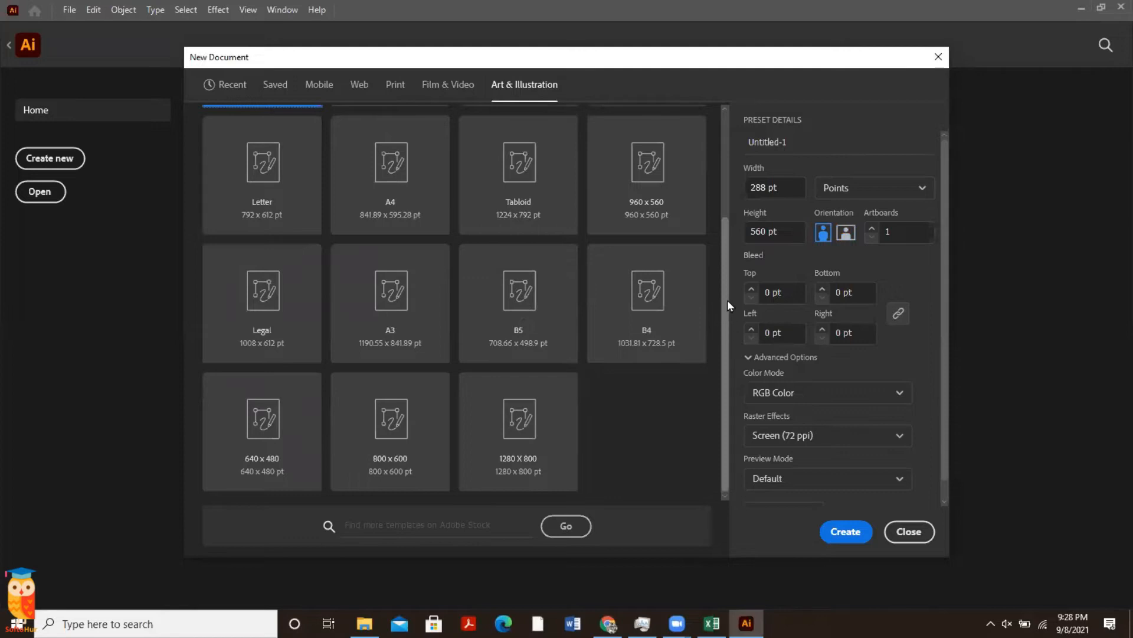
pyautogui.scroll(4, 729, 296)
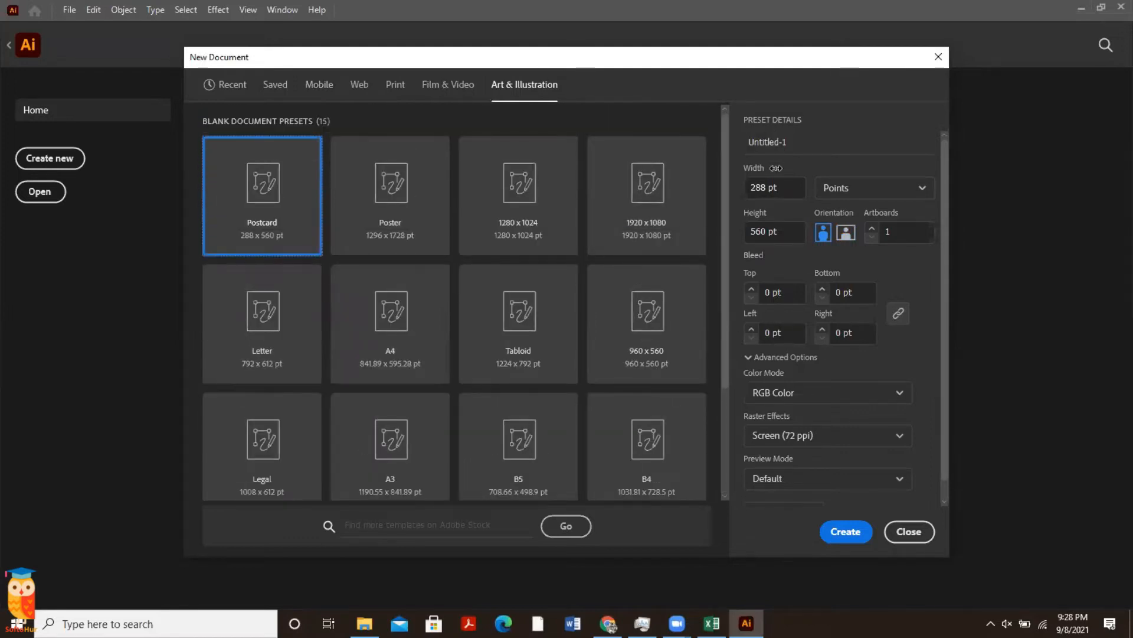
# Name the new document MY PROJECT 1
pyautogui.click(795, 137)
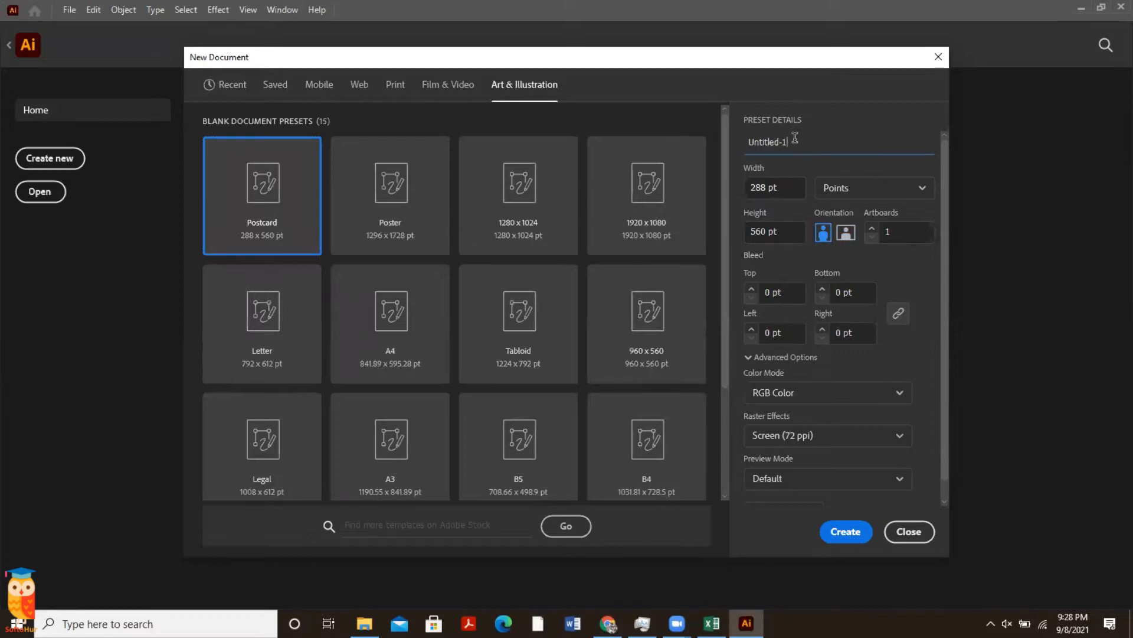
pyautogui.doubleClick(795, 137)
pyautogui.write('M')
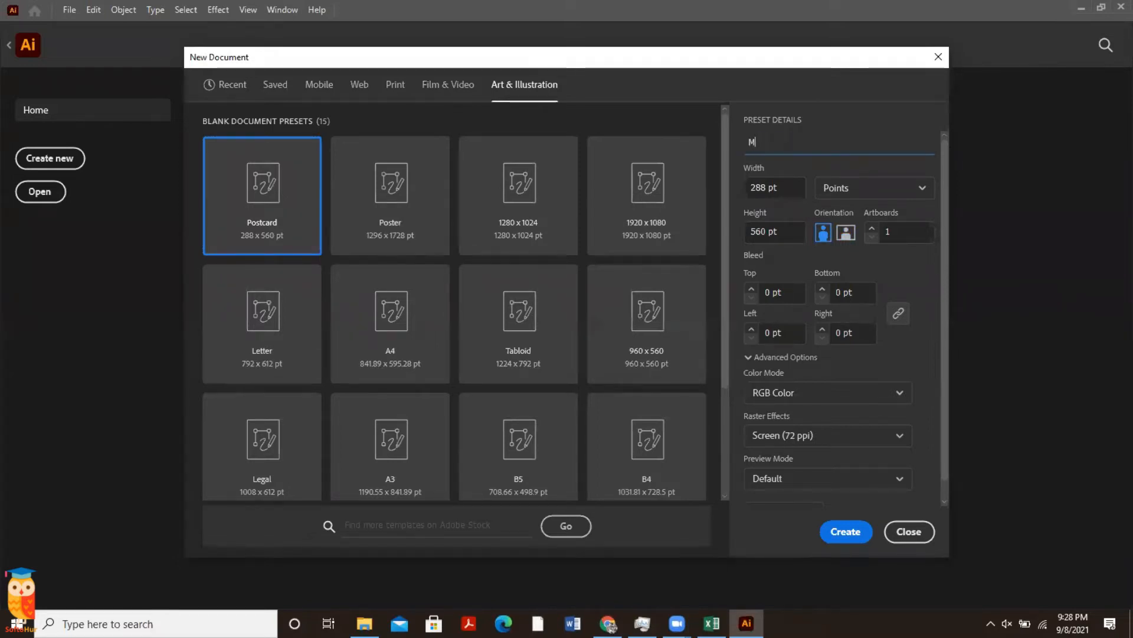
pyautogui.write('Y PROJEC')
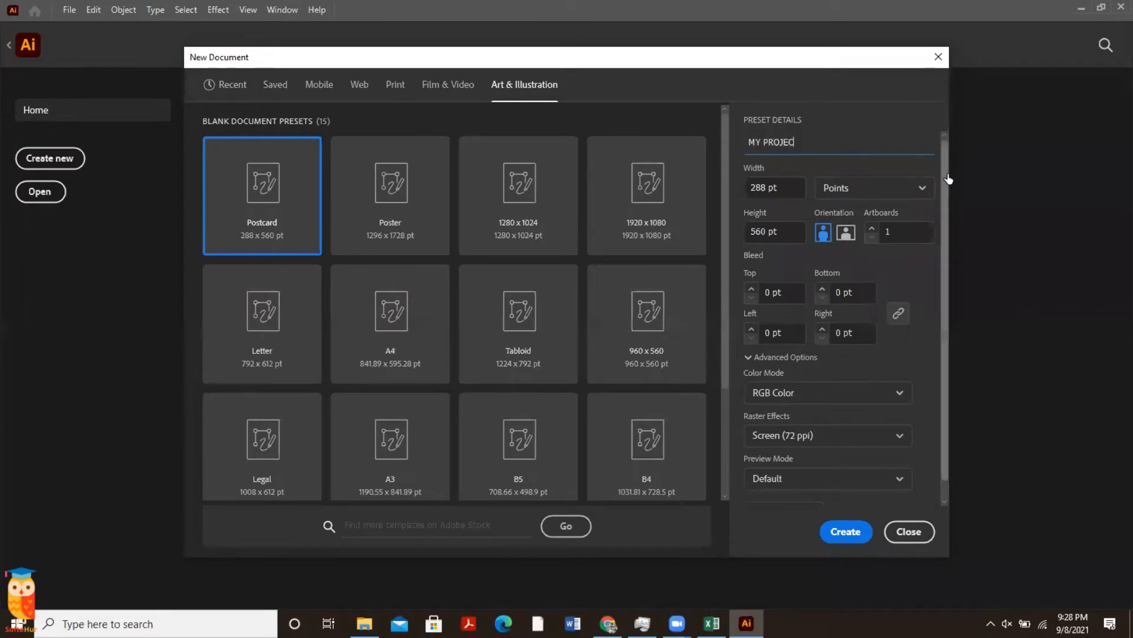
pyautogui.write('T')
pyautogui.press('BackSpace')
pyautogui.write('T 1')
# Set the new document's width to 1080 and its height to 760
pyautogui.click(774, 184)
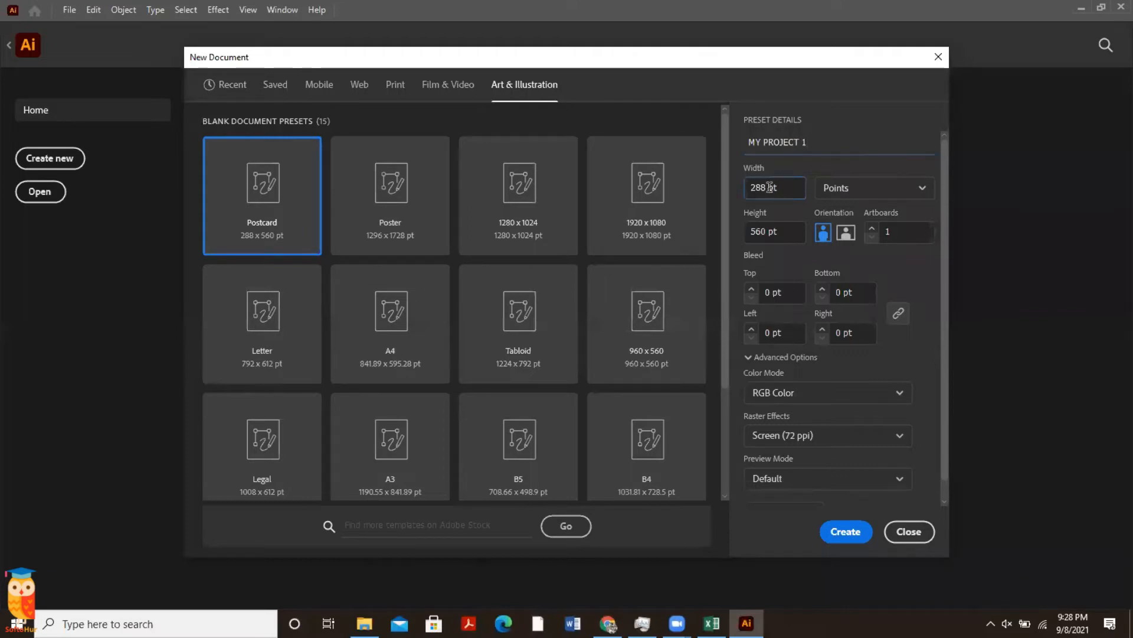
pyautogui.write('1080')
pyautogui.click(755, 231)
pyautogui.doubleClick(755, 231)
pyautogui.write('10')
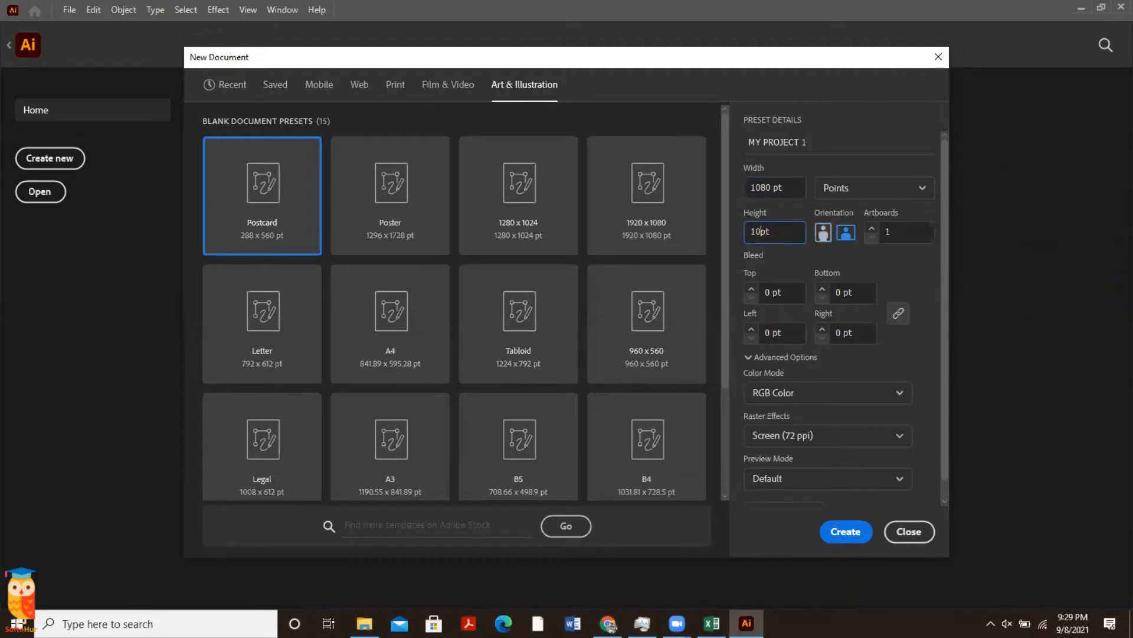
pyautogui.press('BackSpace')
pyautogui.press('BackSpace')
pyautogui.write('760')
# Set the new document's measurement unit to Pixels and show the available units again
pyautogui.click(850, 188)
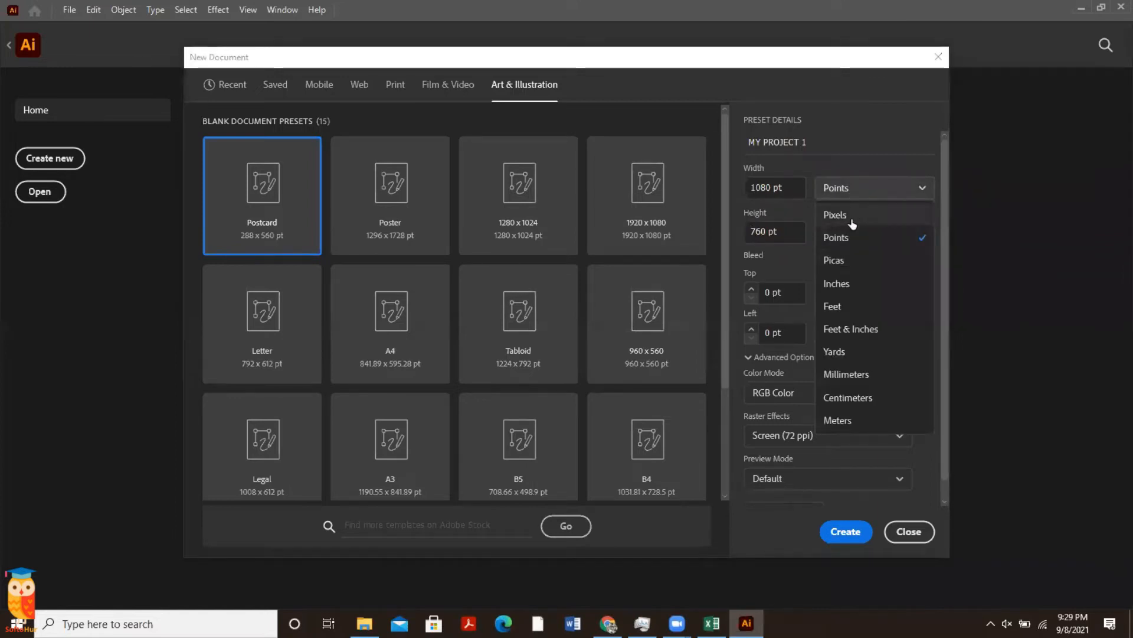
pyautogui.click(853, 217)
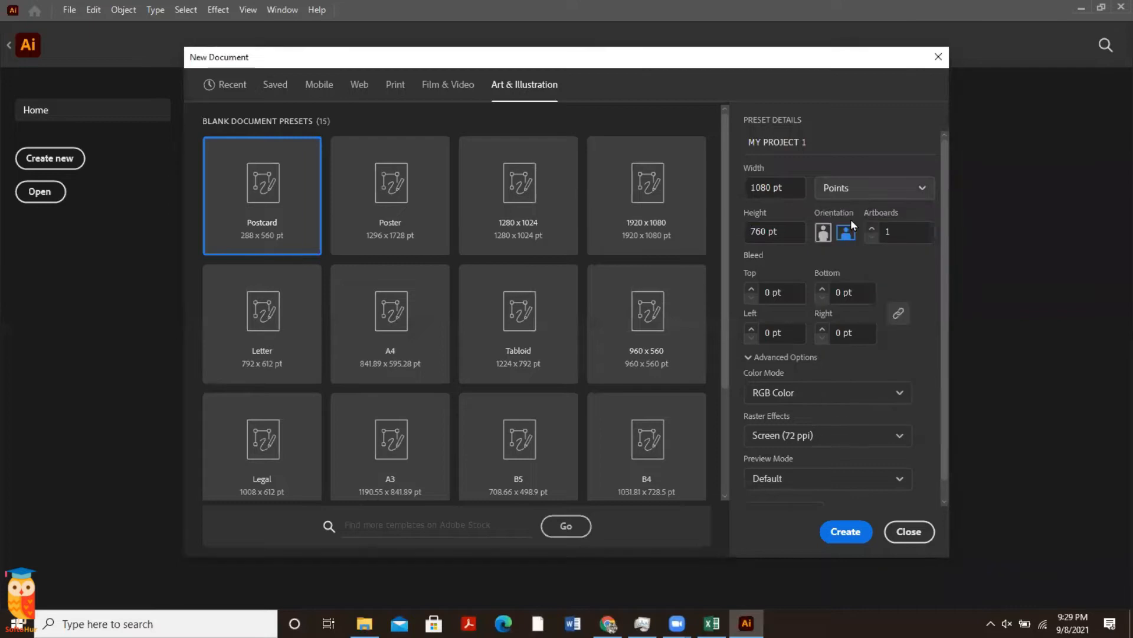
pyautogui.click(885, 195)
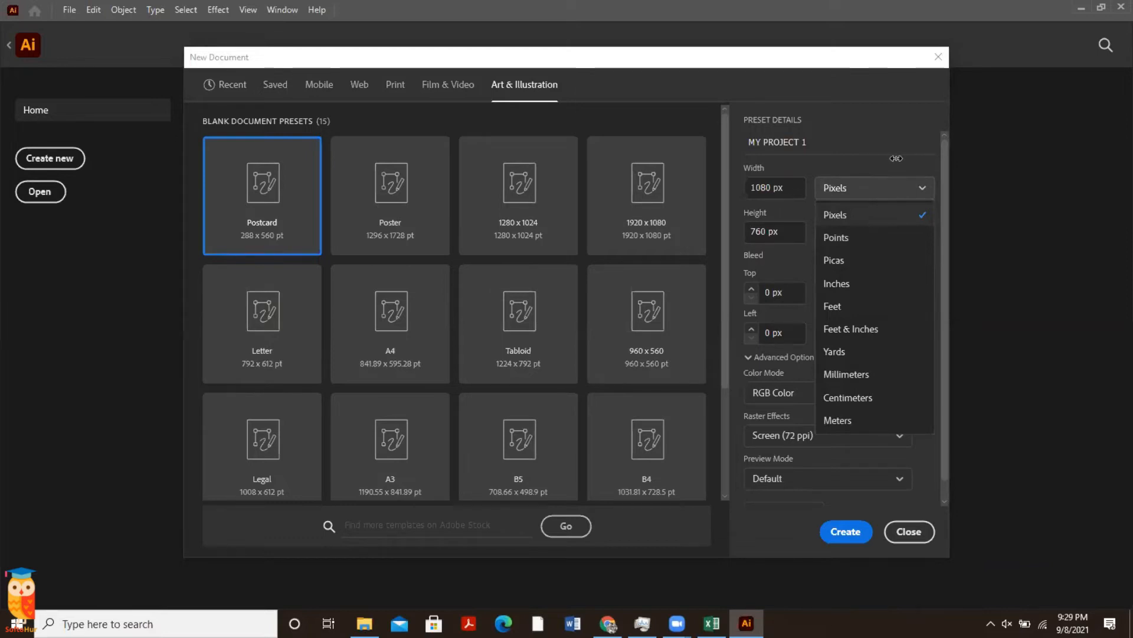
# Review the available measurement units for the new document and keep Pixels
pyautogui.click(893, 158)
pyautogui.click(883, 193)
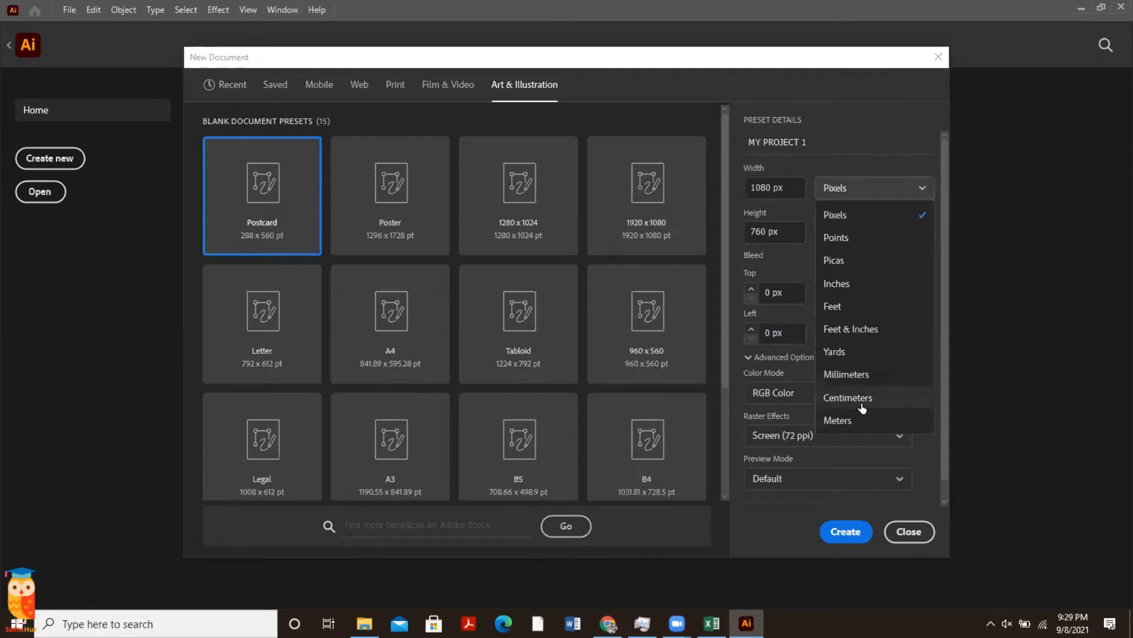
pyautogui.click(854, 183)
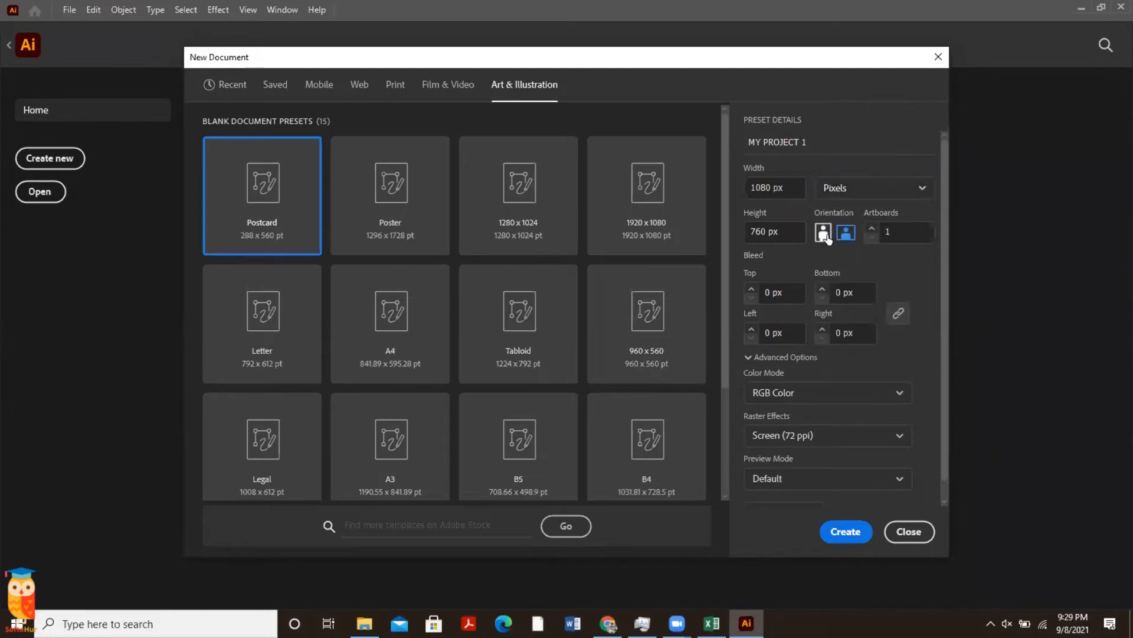
# Compare portrait and landscape orientation for the new document, leaving it set to portrait
pyautogui.click(823, 234)
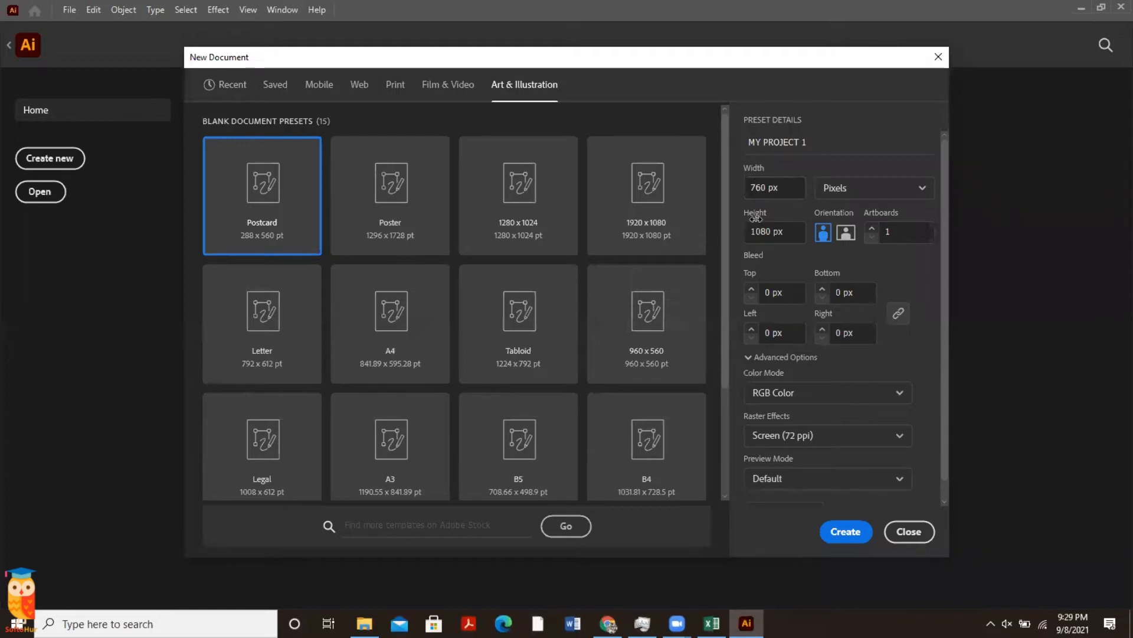
pyautogui.click(845, 237)
pyautogui.click(825, 237)
pyautogui.click(847, 238)
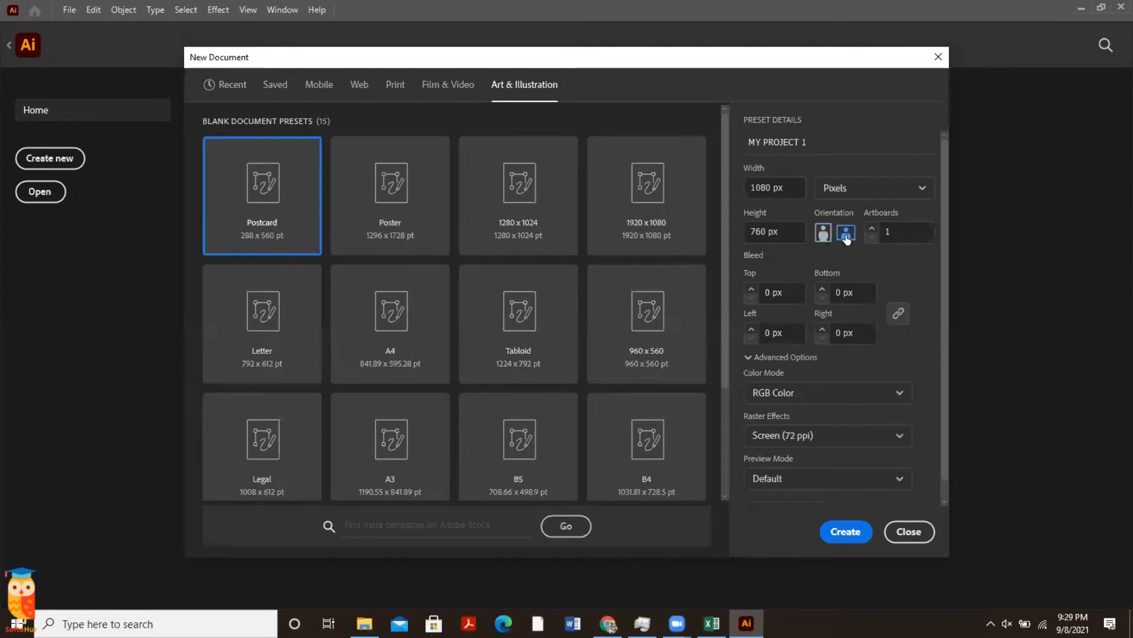
pyautogui.click(825, 242)
pyautogui.click(846, 241)
pyautogui.click(824, 236)
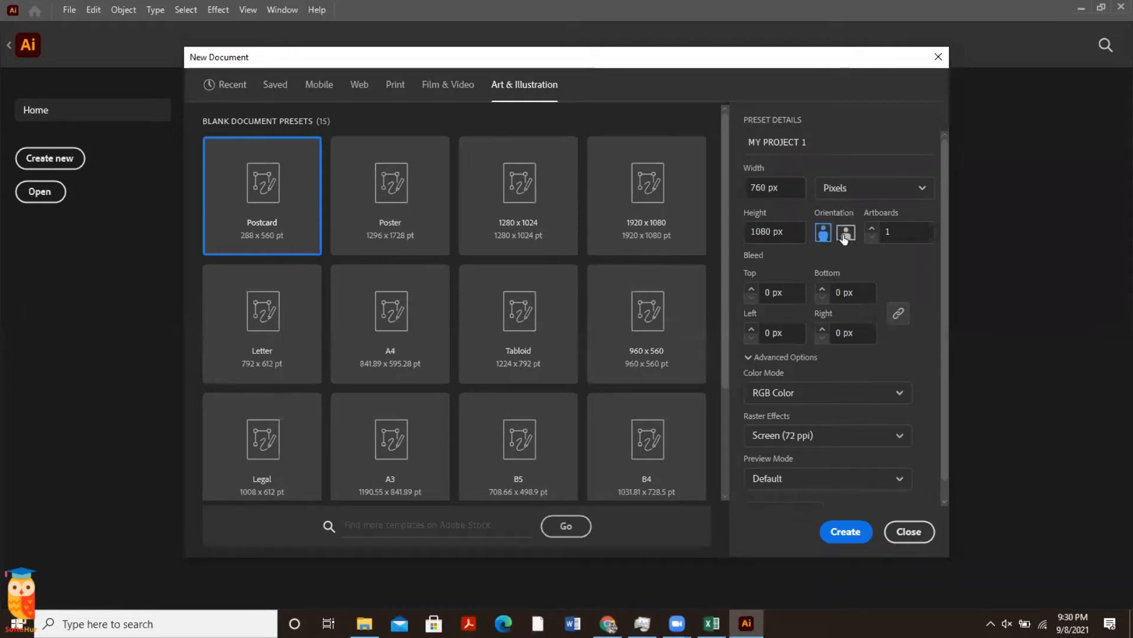
# Set the new document's number of artboards to 4
pyautogui.click(908, 232)
pyautogui.write('4')
pyautogui.click(880, 270)
# Compare the colour modes by switching the new document to CMYK Color and back to RGB Color
pyautogui.click(808, 399)
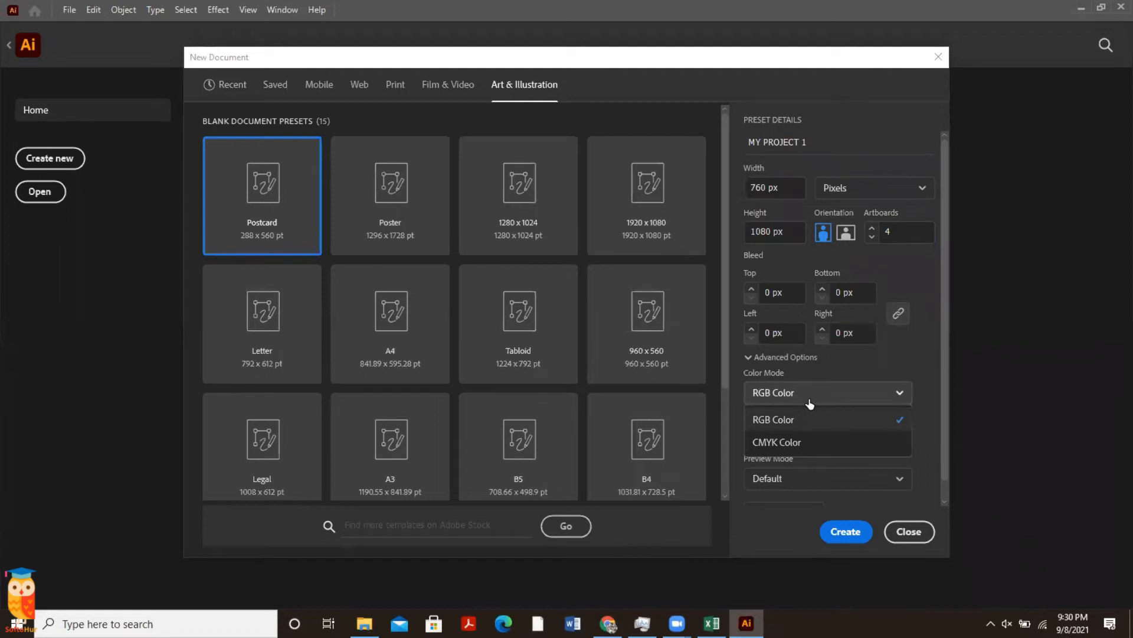
pyautogui.click(806, 399)
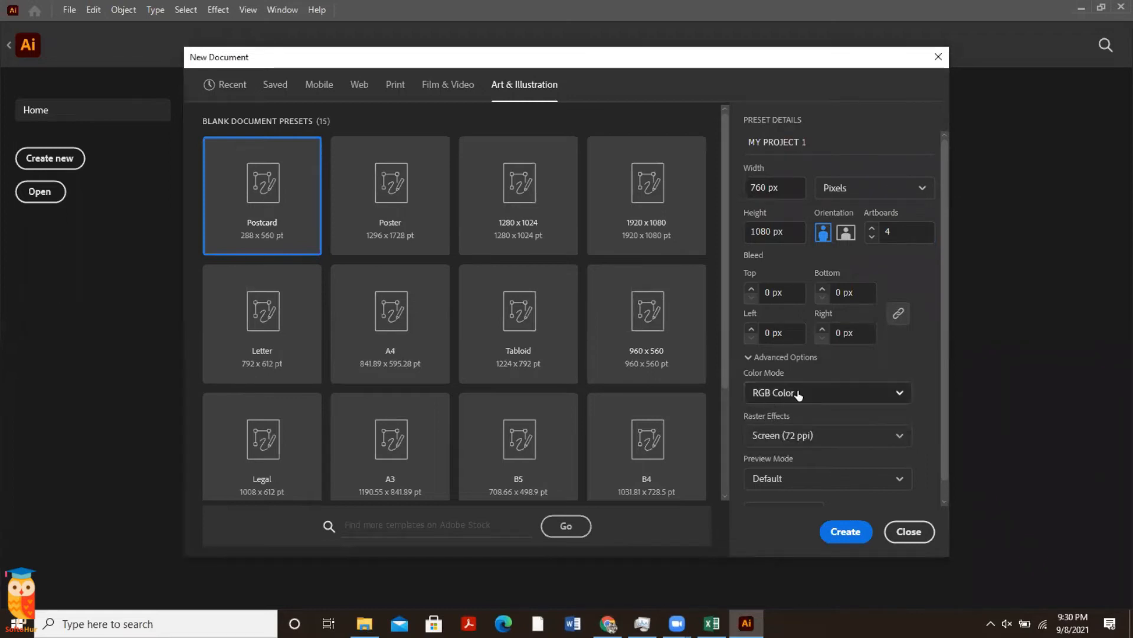
pyautogui.click(800, 393)
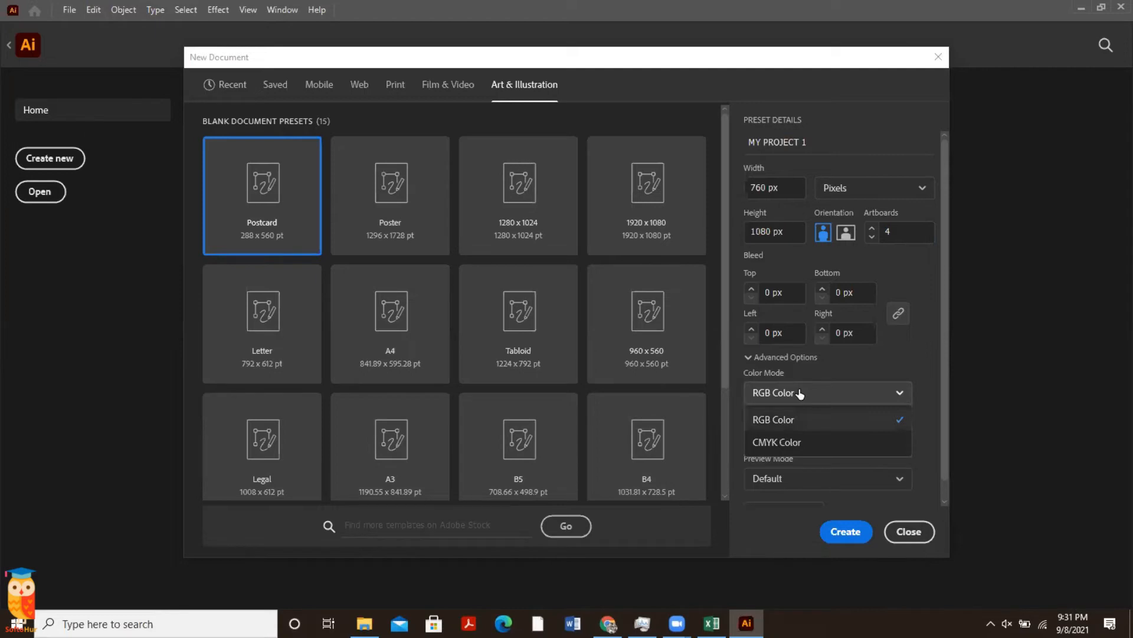
pyautogui.click(778, 444)
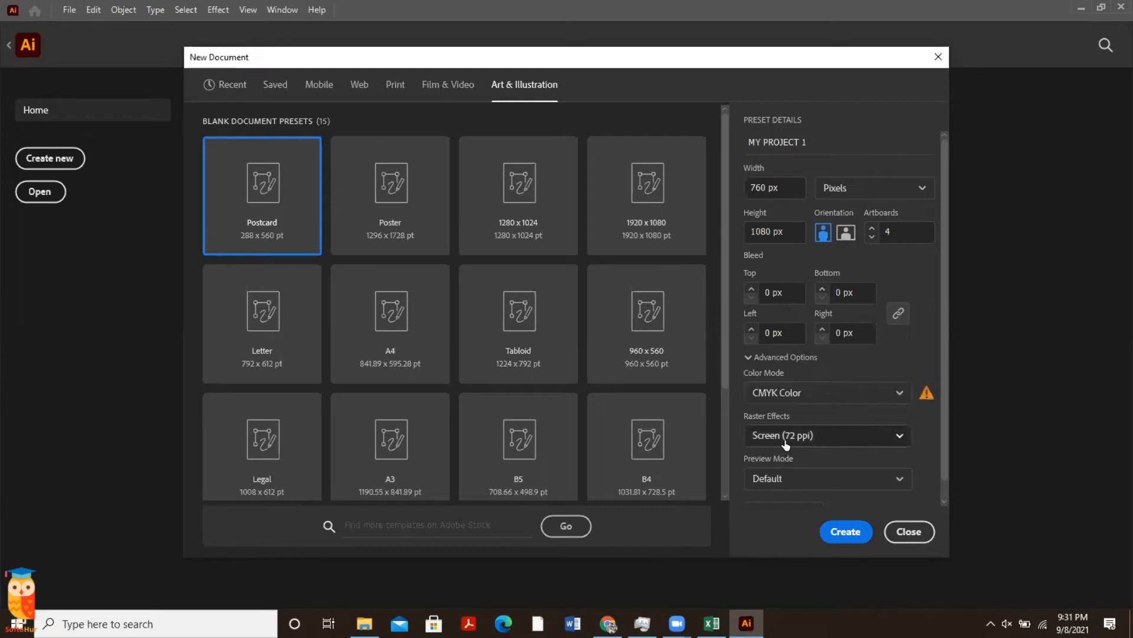
pyautogui.click(816, 395)
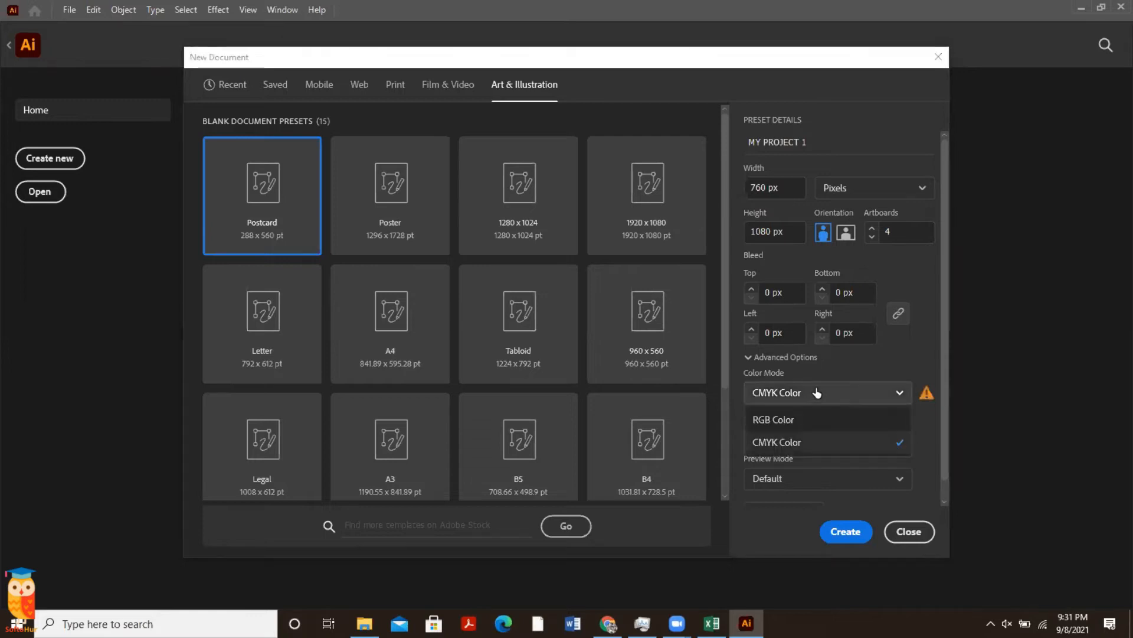
pyautogui.click(765, 418)
pyautogui.click(815, 394)
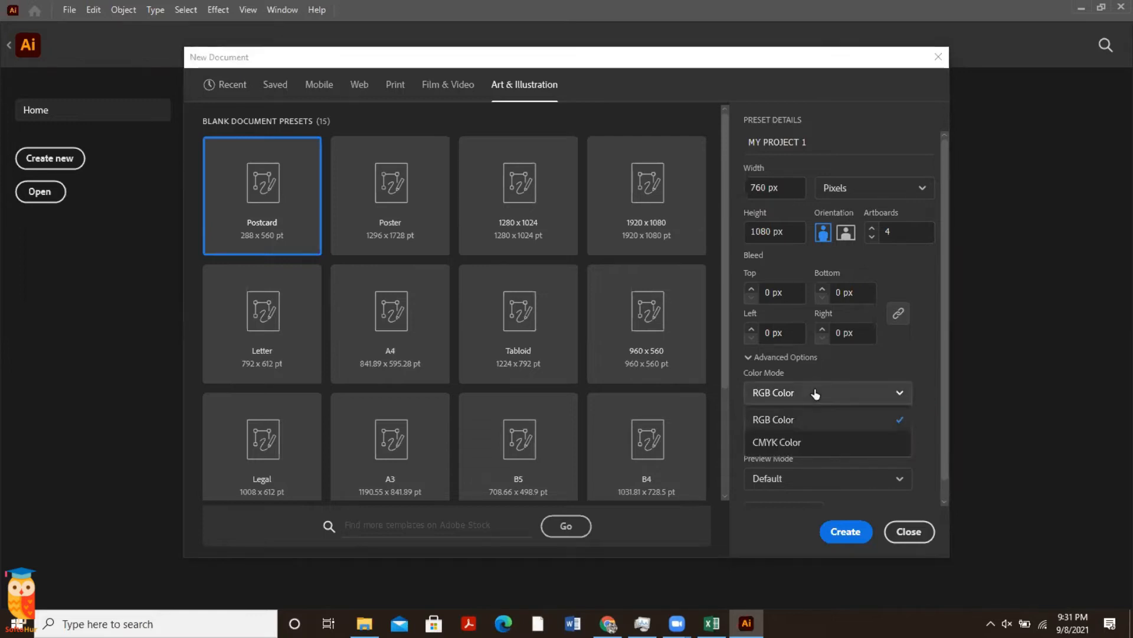
pyautogui.click(820, 394)
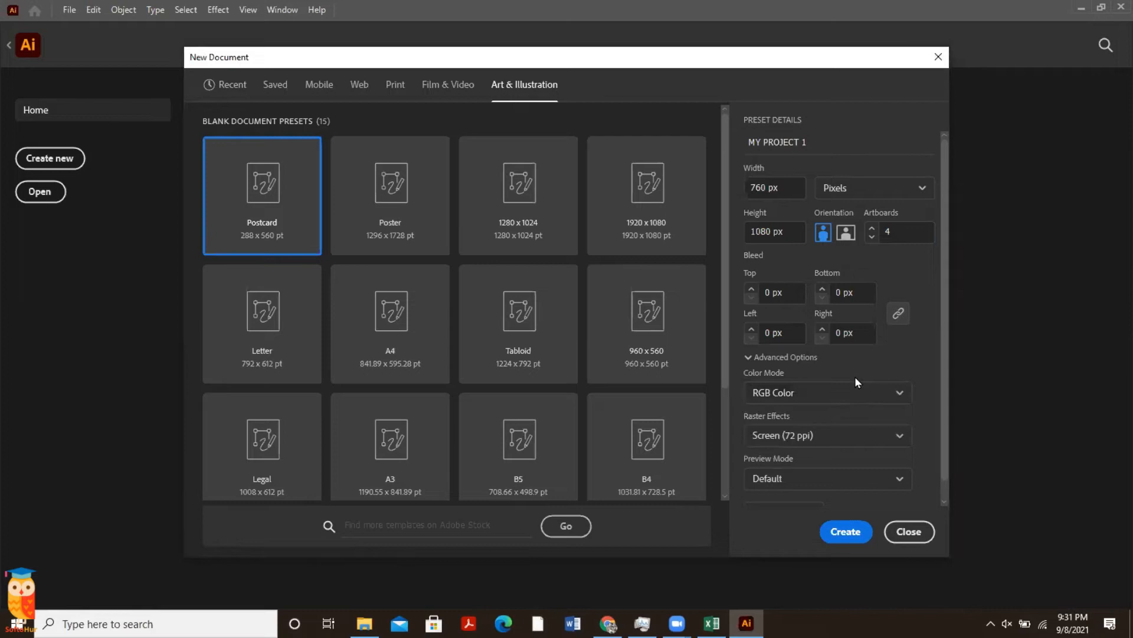
# Set the new document's raster effects to High (300 ppi) and review the other resolution options
pyautogui.scroll(-1, 855, 376)
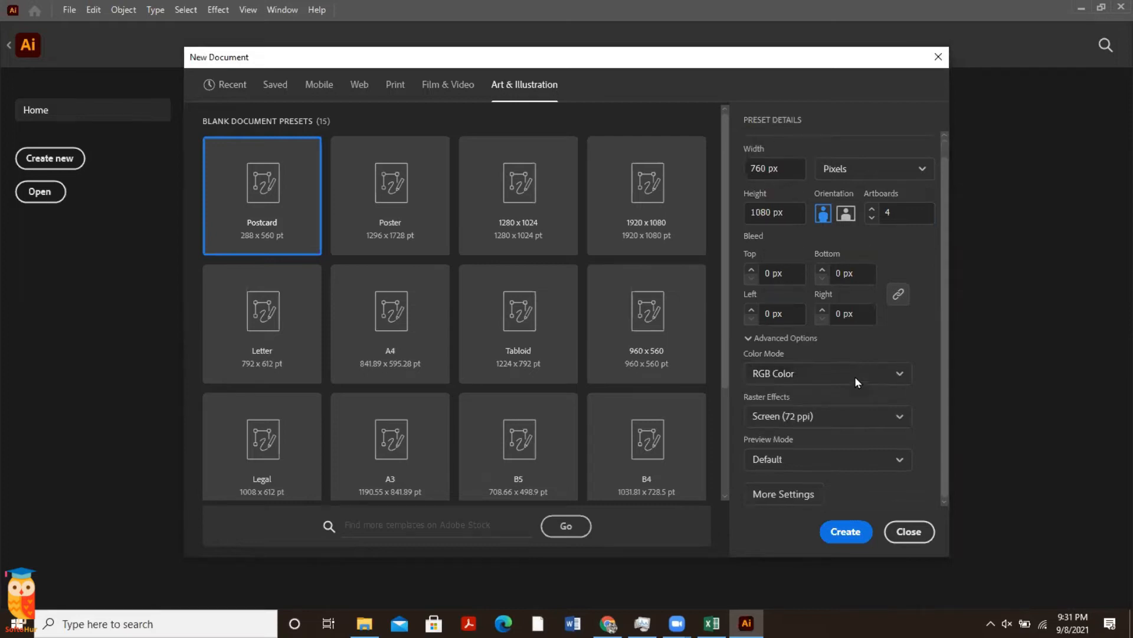
pyautogui.click(804, 422)
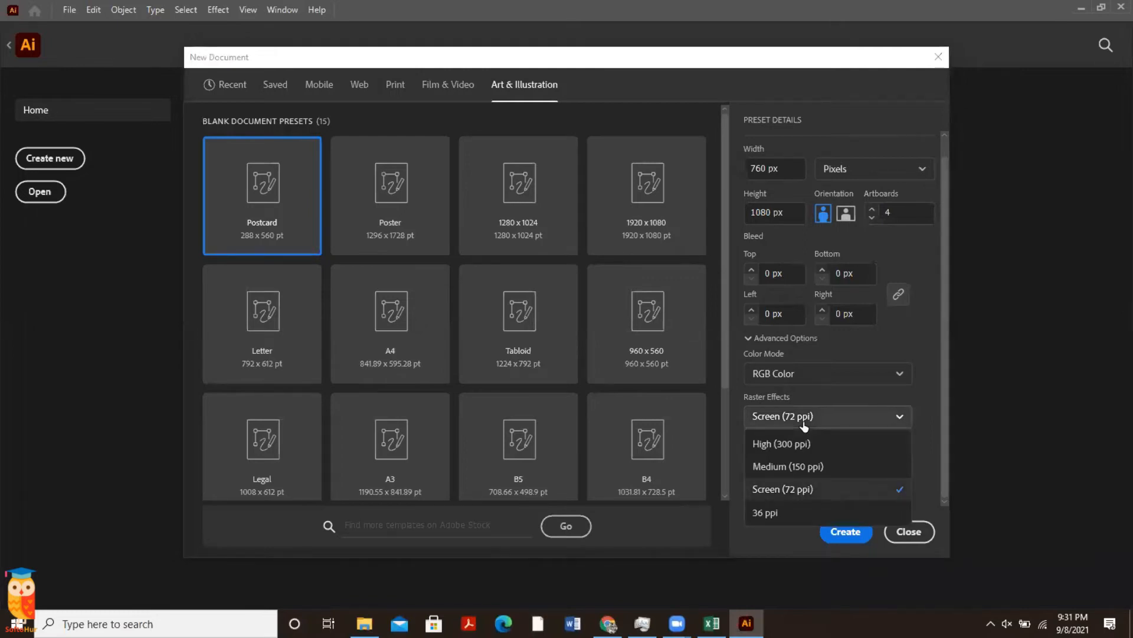
pyautogui.click(804, 451)
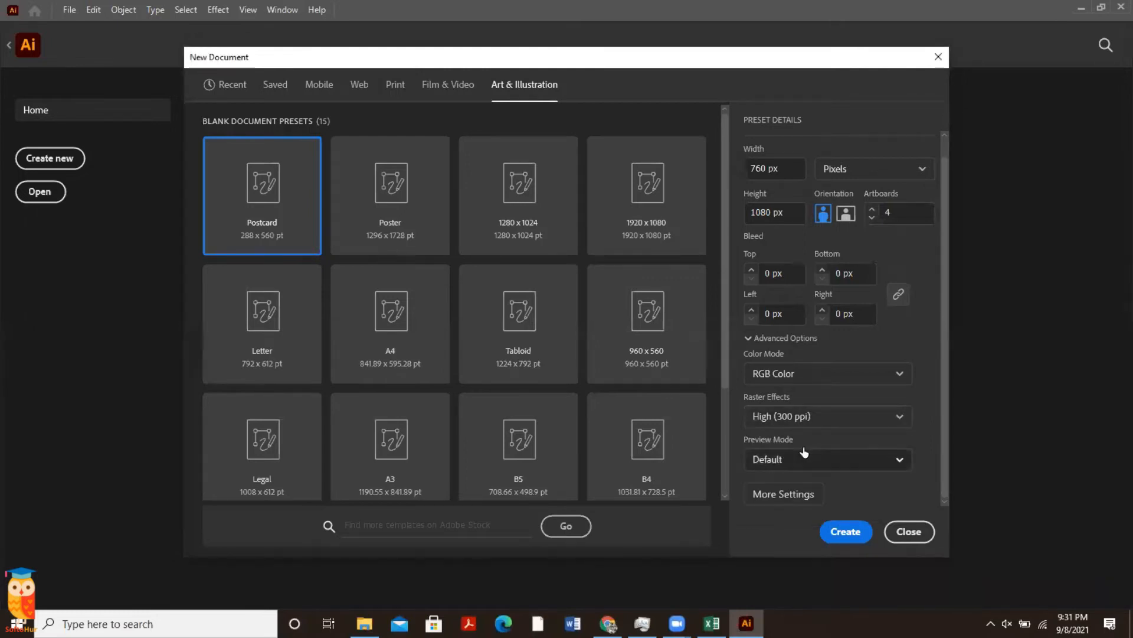
pyautogui.click(837, 418)
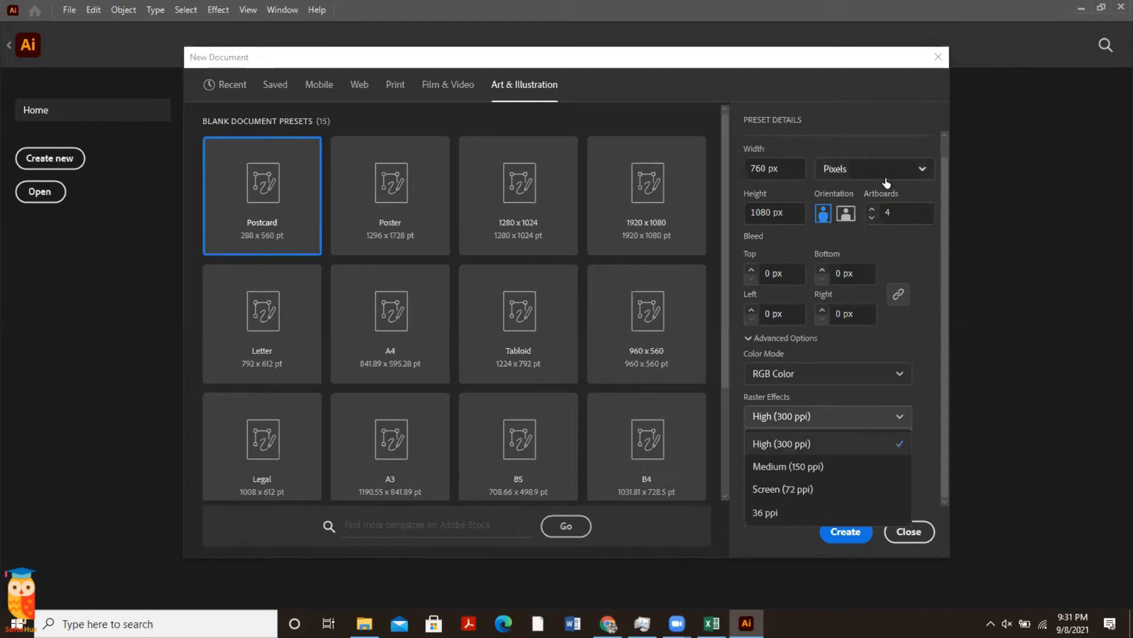
pyautogui.click(847, 426)
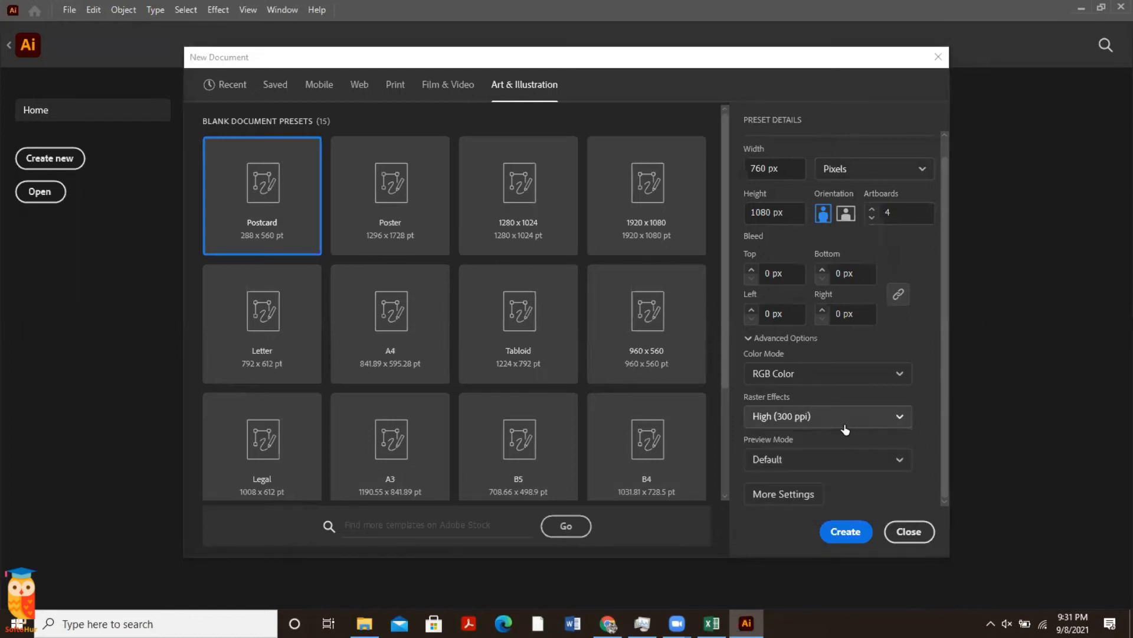
pyautogui.click(843, 425)
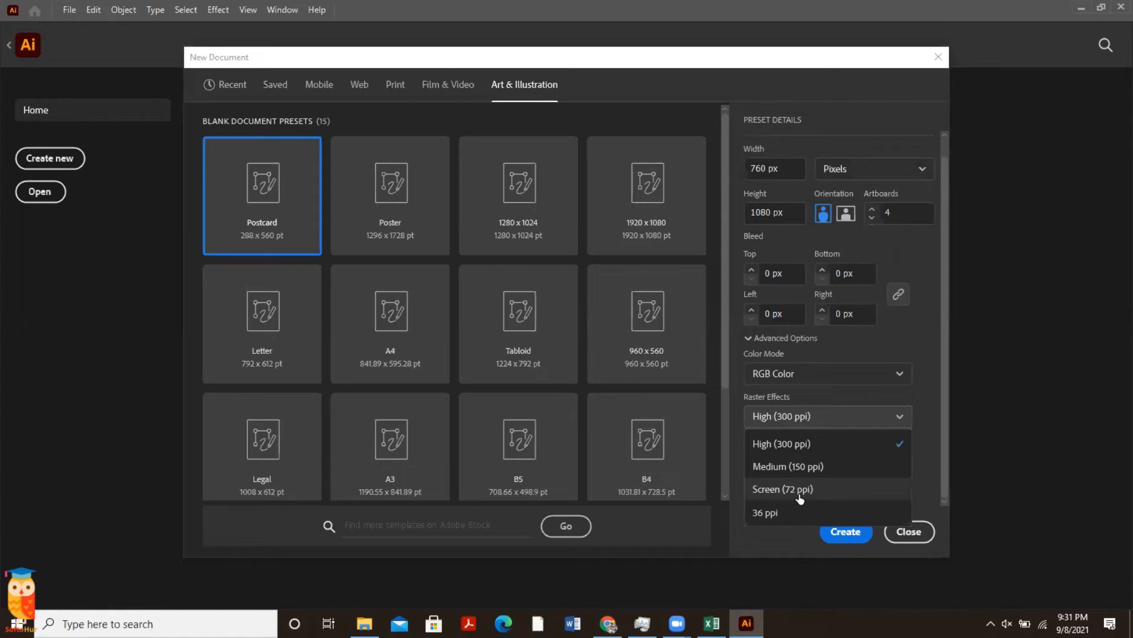
pyautogui.click(800, 449)
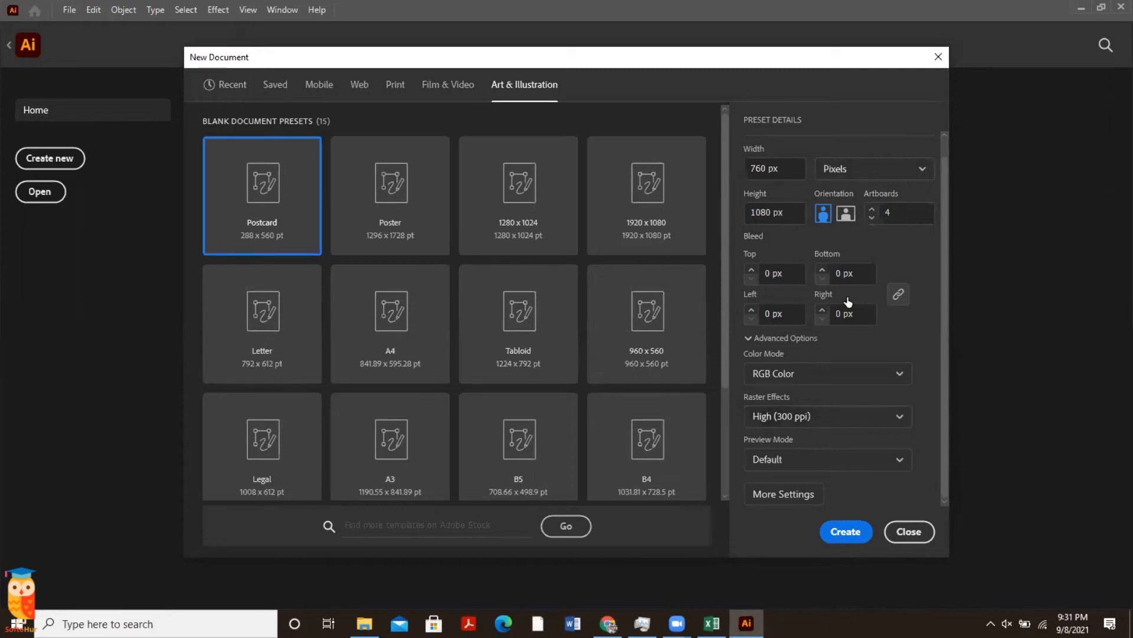
# Create the document, make the upper-right artboard active and view all the artboards
pyautogui.click(846, 526)
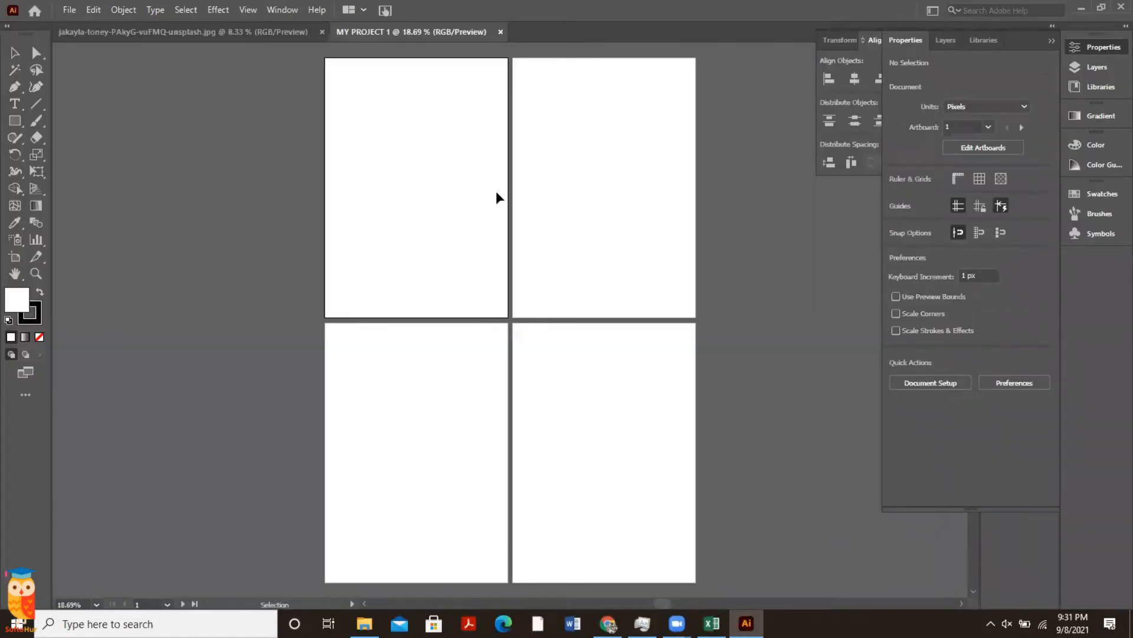
pyautogui.click(576, 198)
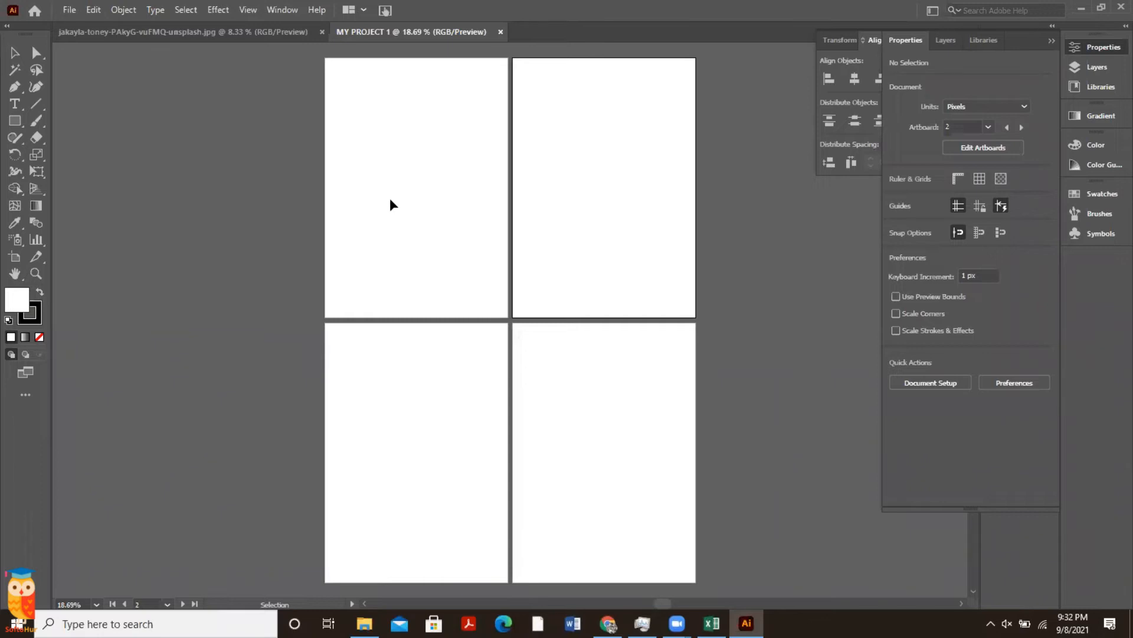
pyautogui.scroll(2, 389, 200)
pyautogui.scroll(-2, 391, 201)
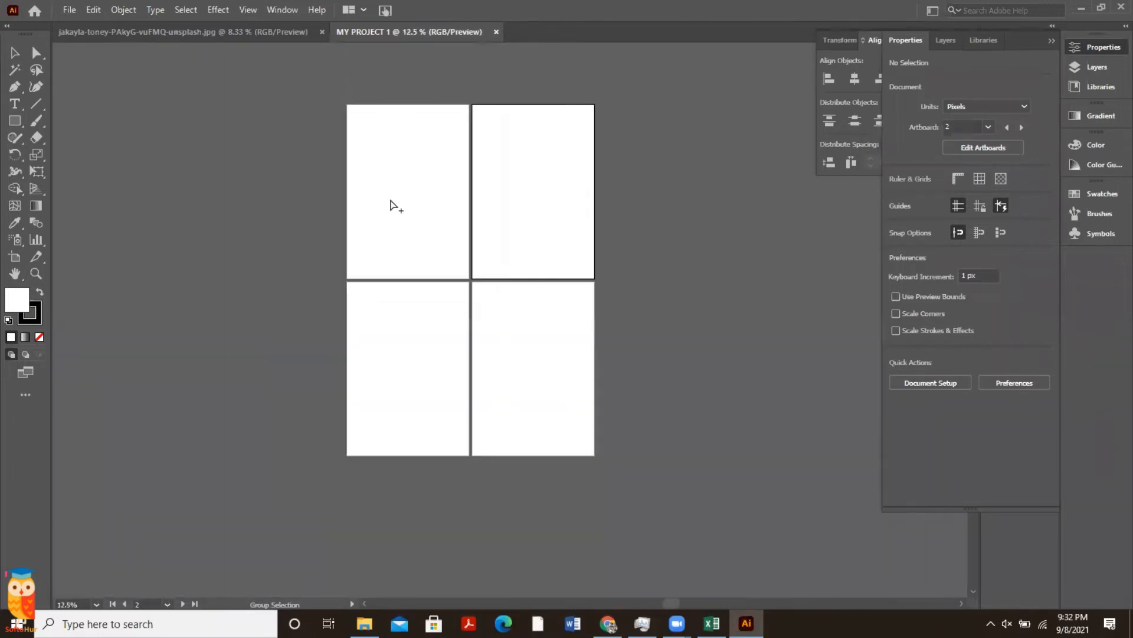
# Add the point text "alt" near the middle of the upper-left artboard with the Type tool
pyautogui.scroll(2, 390, 205)
pyautogui.click(15, 104)
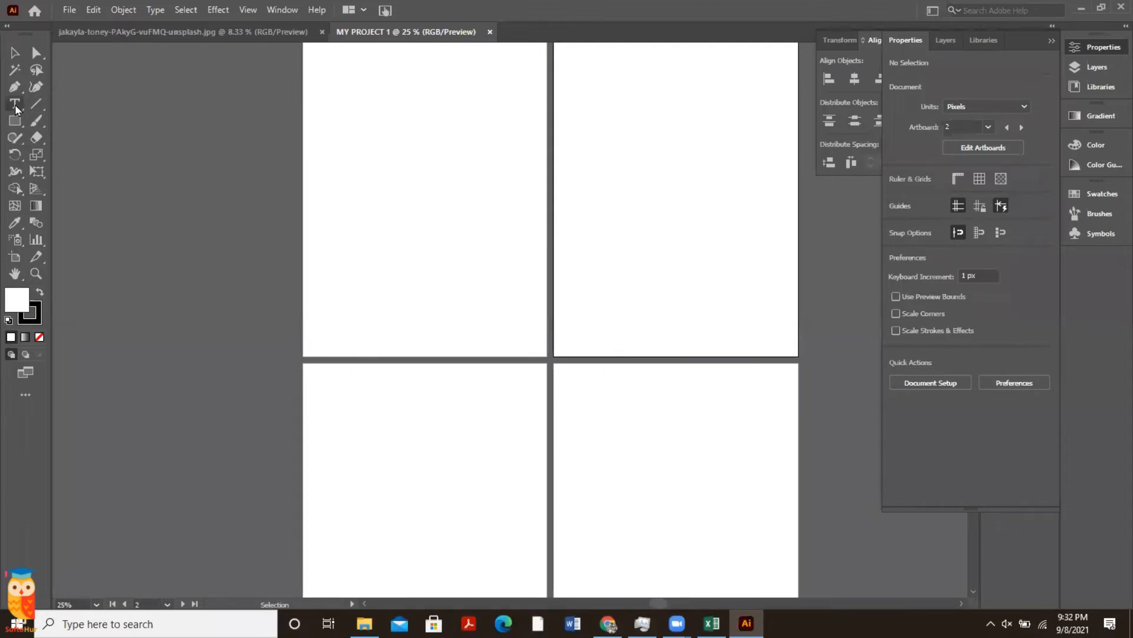
pyautogui.click(386, 222)
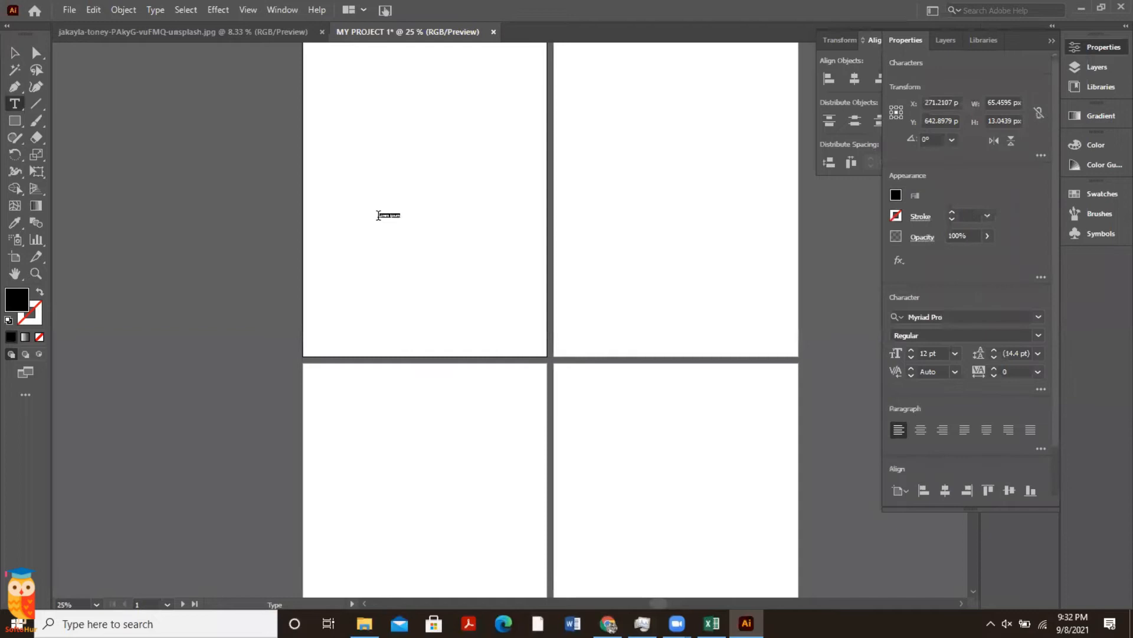
# Select all of the "alt" text and increase its font size to 99 pt
pyautogui.hotkey('ctrl', 'a')
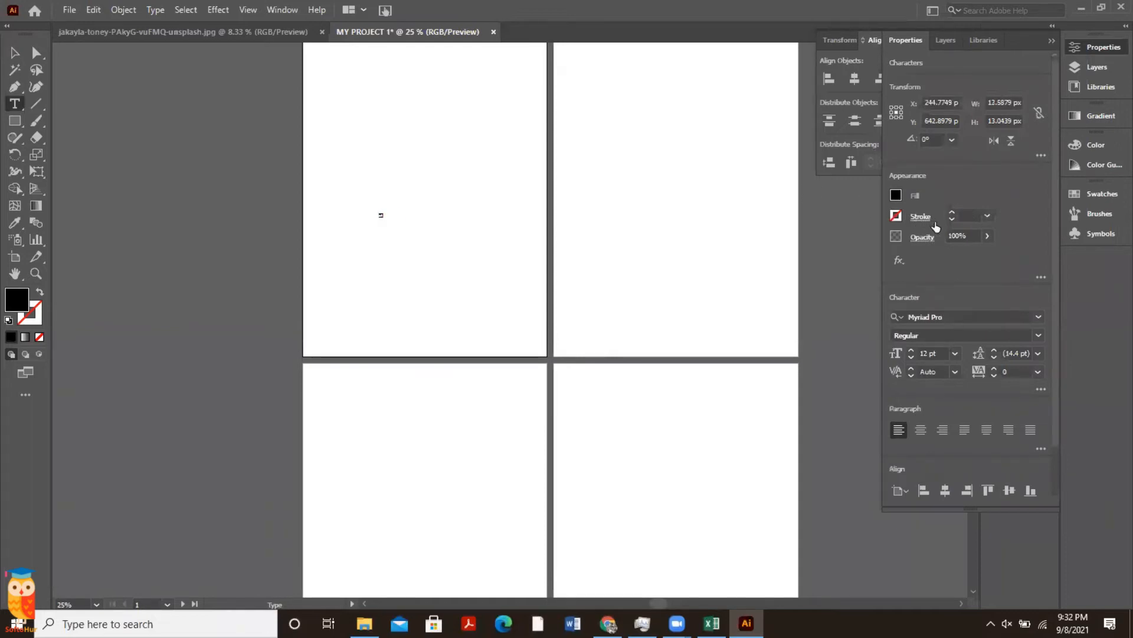
pyautogui.click(910, 352)
pyautogui.click(911, 352)
pyautogui.click(911, 352)
pyautogui.click(910, 352)
pyautogui.click(910, 351)
pyautogui.moveTo(911, 352); pyautogui.dragTo(911, 352)
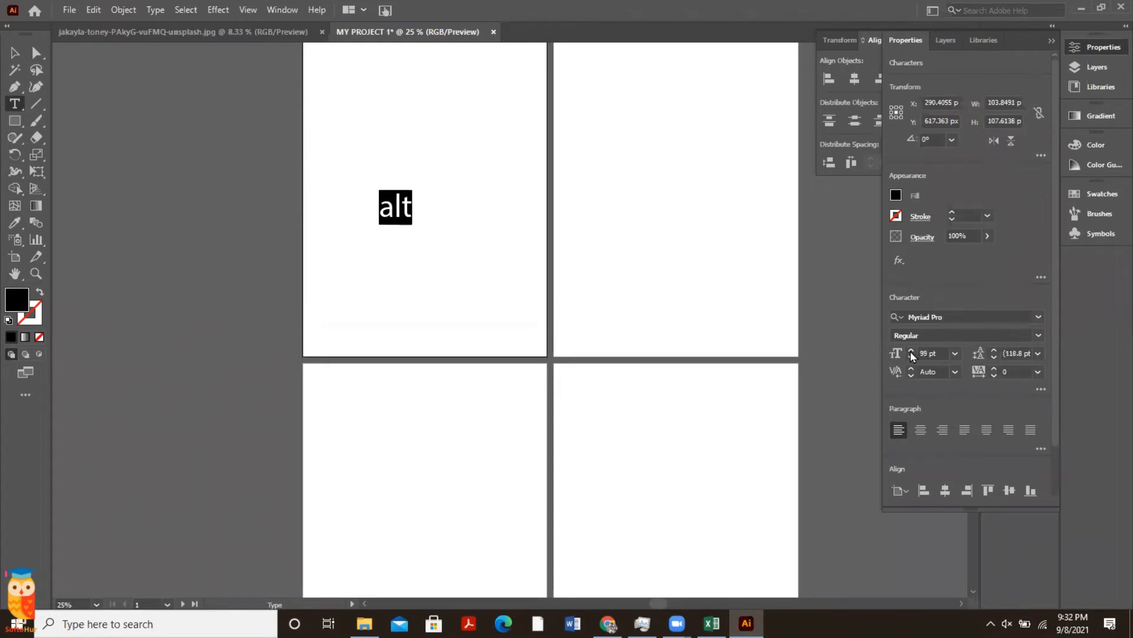
# Examine the "alt" text up close and from afar at different zoom levels, finishing with it selected as an object
pyautogui.press('space')
pyautogui.keyDown('ctrl'); pyautogui.click(432, 183); pyautogui.keyUp('ctrl')
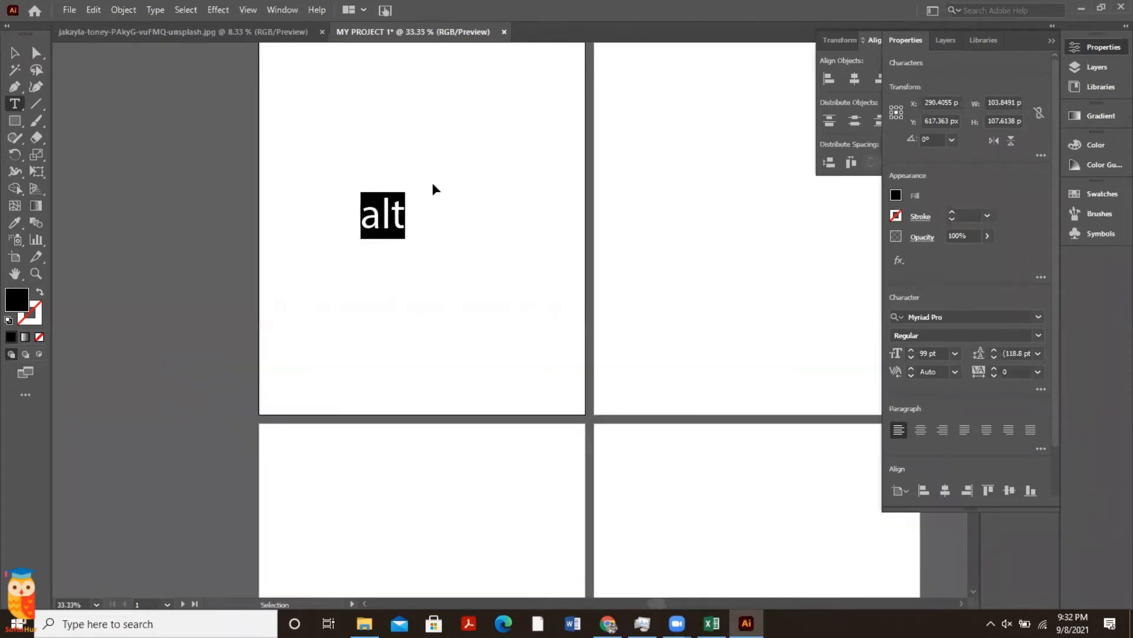
pyautogui.keyDown('ctrl'); pyautogui.click(432, 182); pyautogui.keyUp('ctrl')
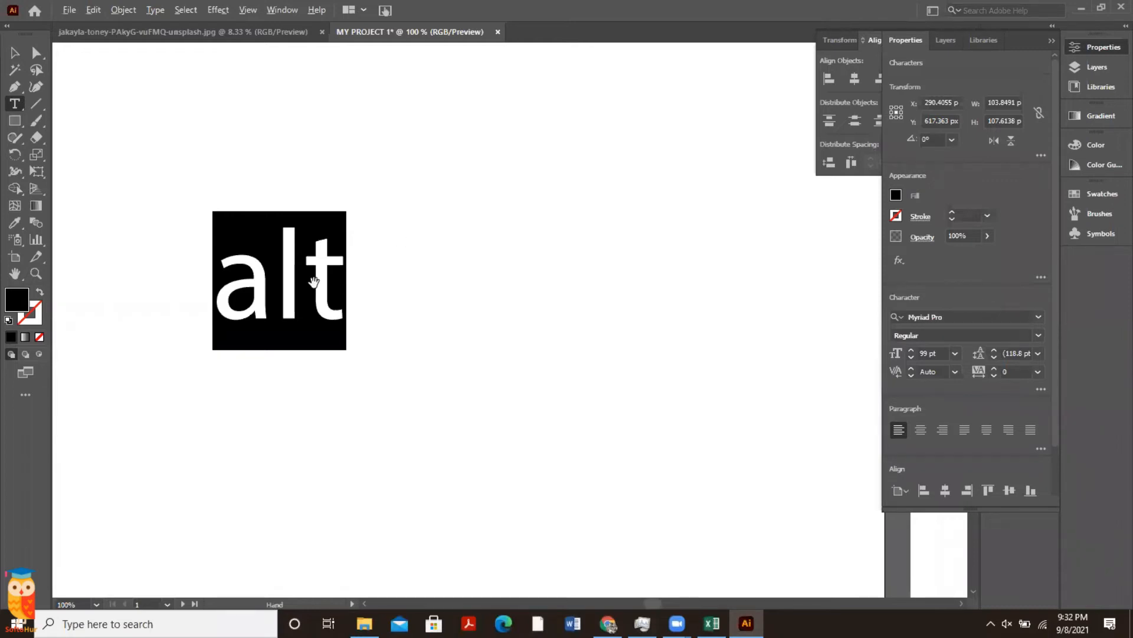
pyautogui.scroll(-6, 314, 282)
pyautogui.scroll(2, 317, 286)
pyautogui.scroll(2, 316, 286)
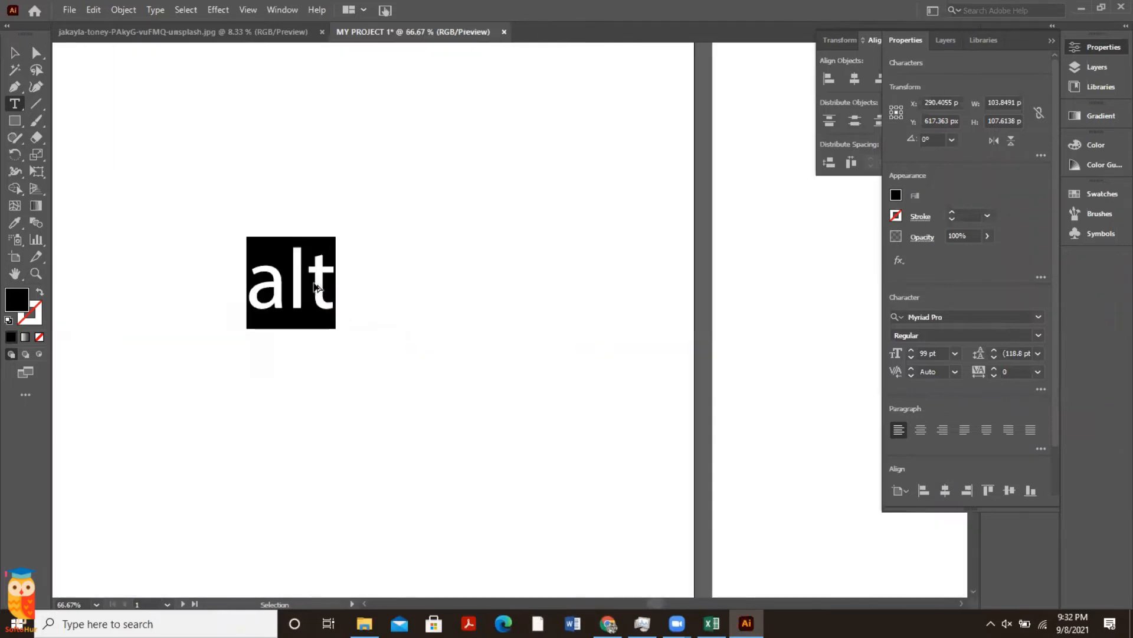
pyautogui.scroll(-1, 318, 288)
pyautogui.scroll(3, 317, 288)
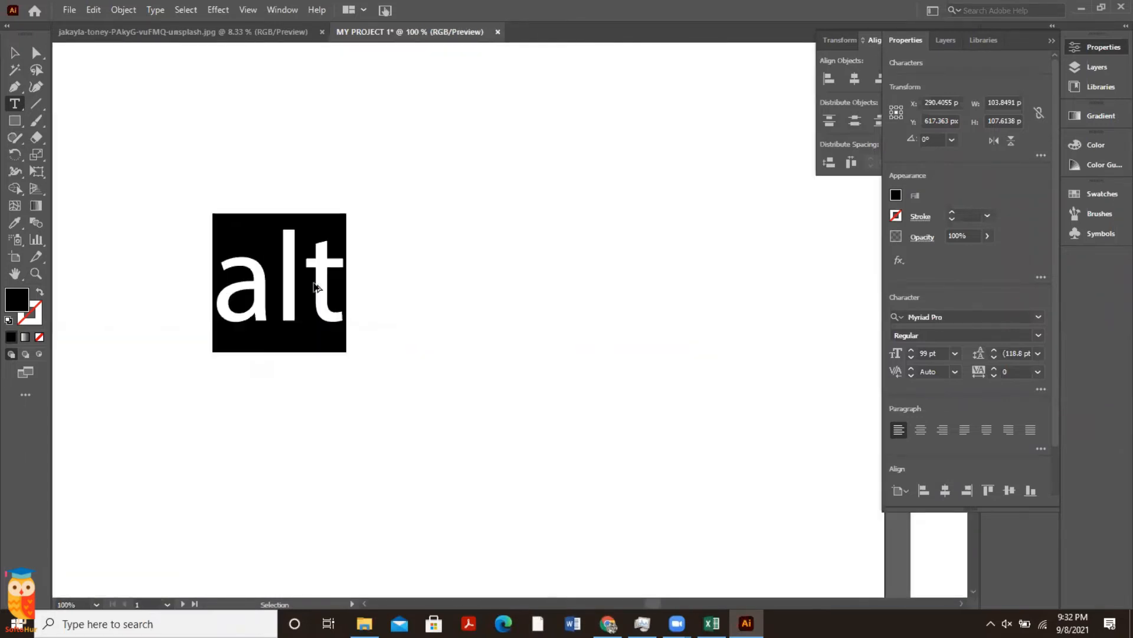
pyautogui.scroll(-3, 314, 288)
pyautogui.scroll(5, 316, 288)
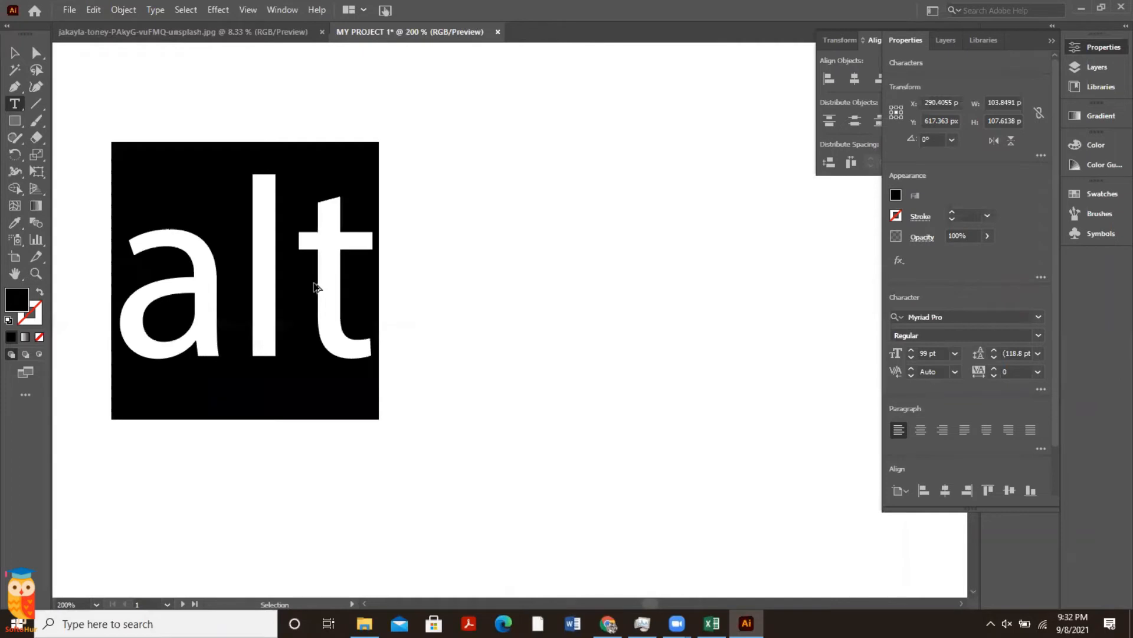
pyautogui.scroll(-4, 314, 287)
pyautogui.scroll(7, 314, 286)
pyautogui.scroll(-4, 314, 288)
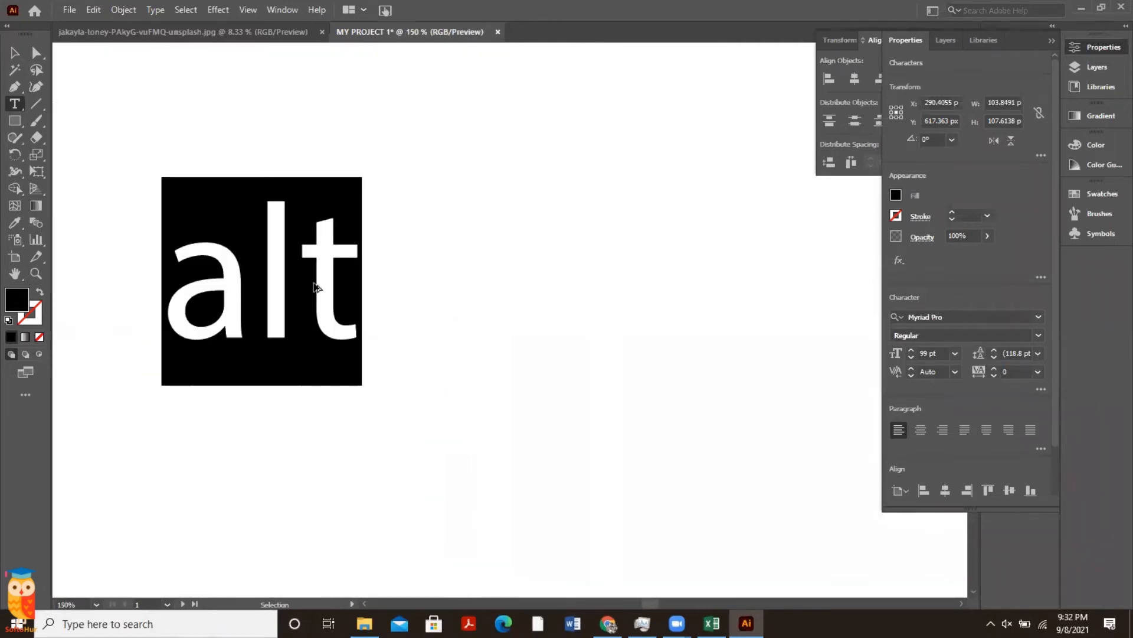
pyautogui.scroll(6, 315, 287)
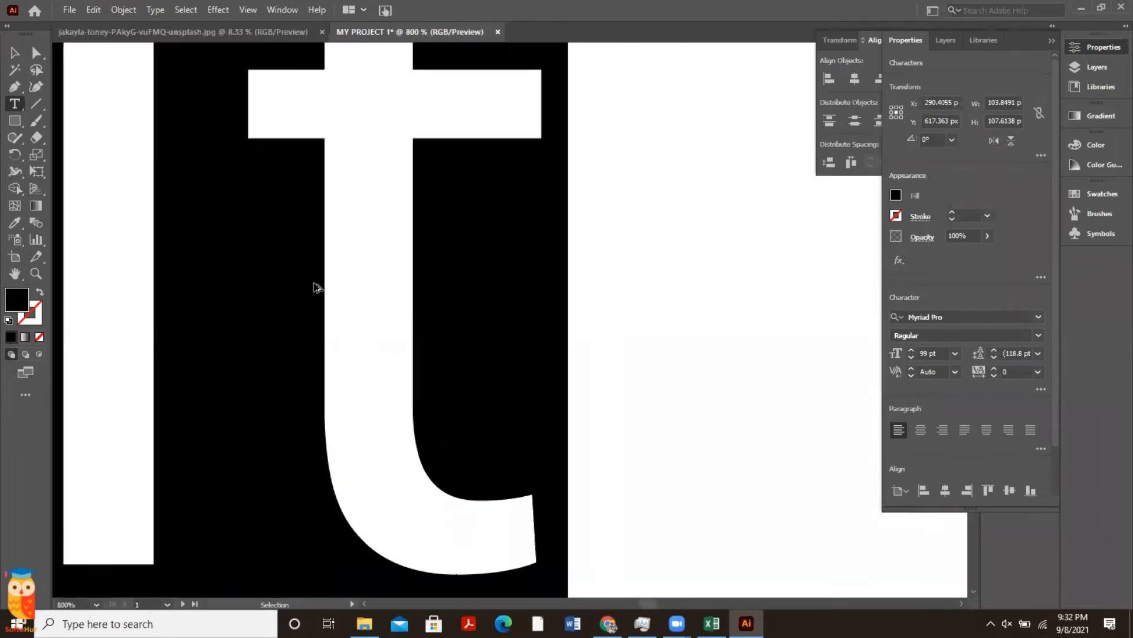
pyautogui.scroll(-4, 314, 287)
pyautogui.scroll(-2, 314, 287)
pyautogui.scroll(-5, 314, 287)
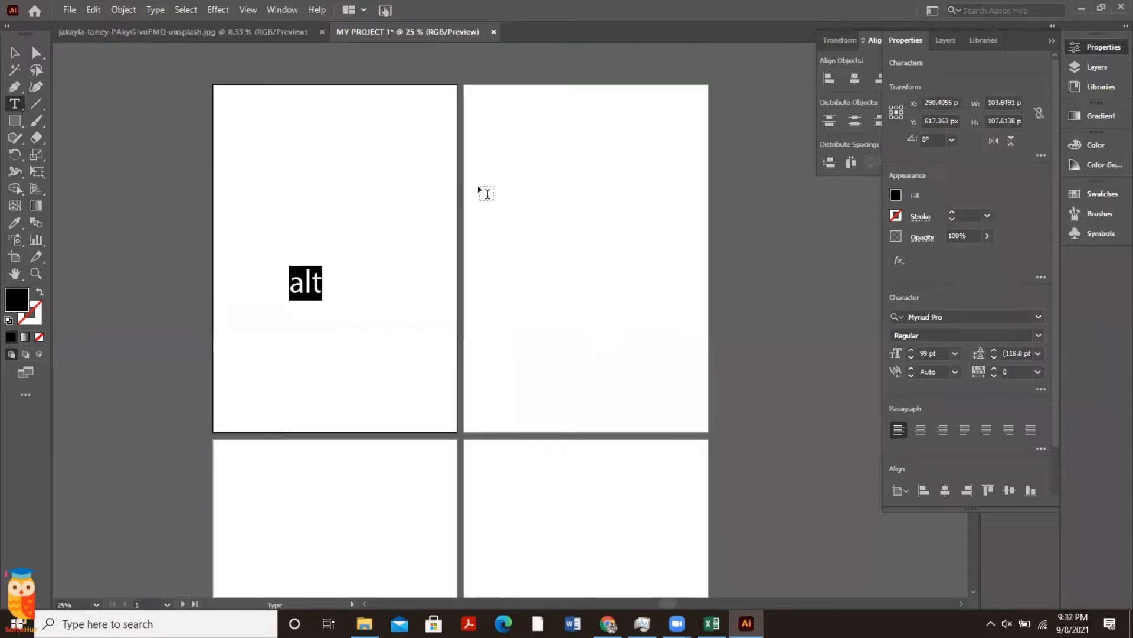
pyautogui.click(8, 58)
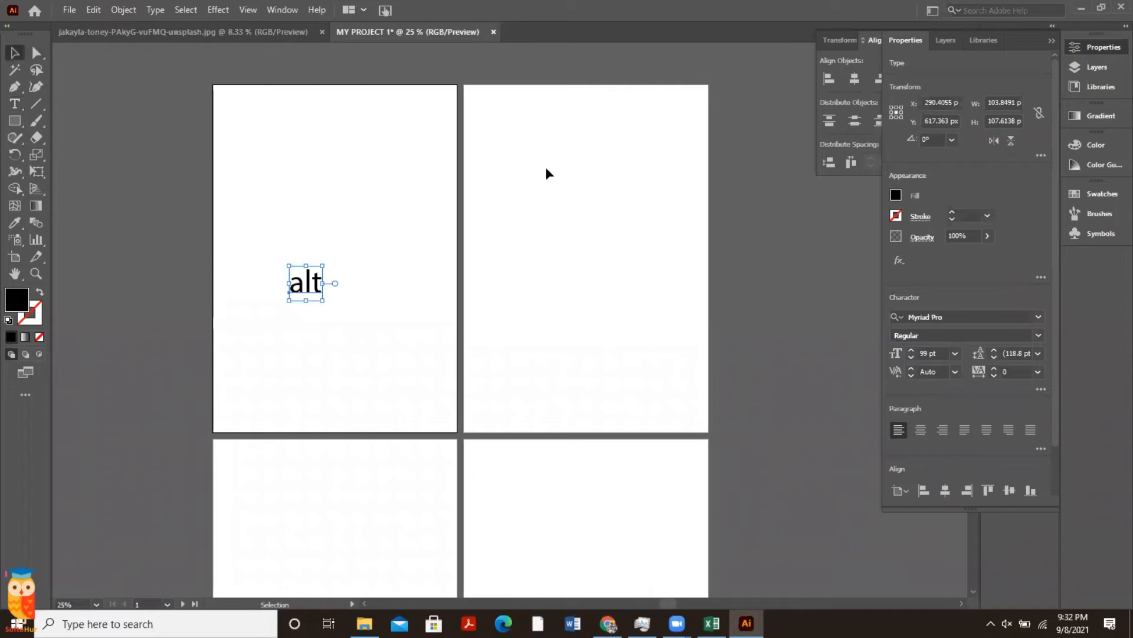
# Collapse the expanded Properties and Align panels back into their docks and bring the "alt" text closer at 50% zoom
pyautogui.click(1051, 42)
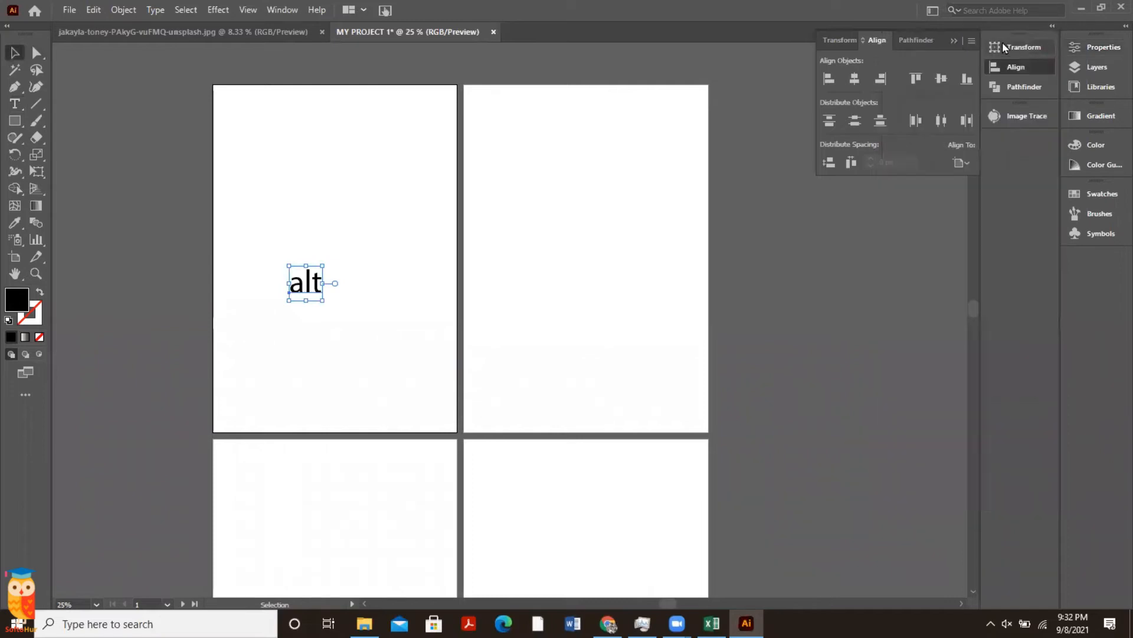
pyautogui.click(952, 41)
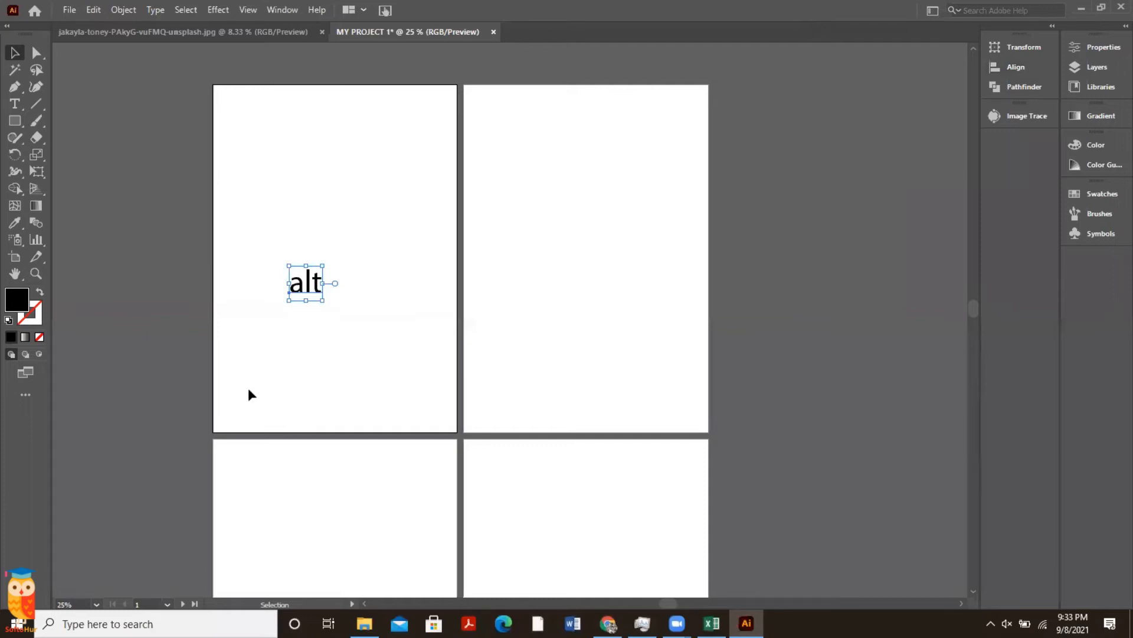
pyautogui.keyDown('alt'); pyautogui.scroll(2, 241, 392); pyautogui.keyUp('alt')
pyautogui.scroll(4, 240, 392)
pyautogui.scroll(2, 241, 394)
pyautogui.scroll(-3, 241, 394)
pyautogui.scroll(1, 241, 395)
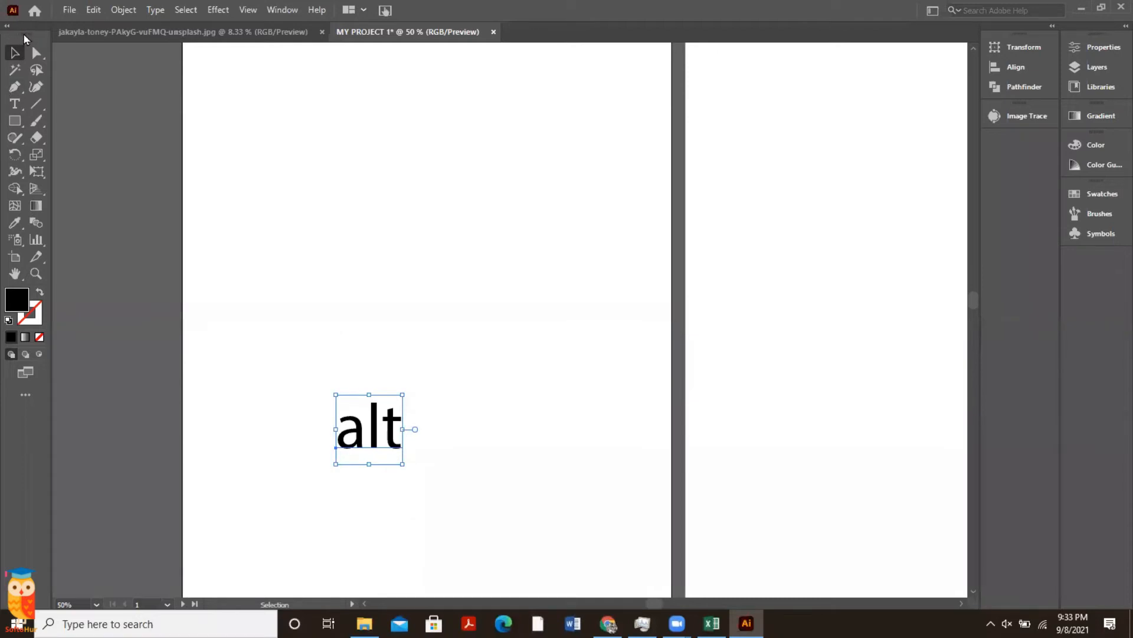
# Undock the toolbar, dock it beside the collapsed panels on the opposite side, and return it to its original edge
pyautogui.moveTo(25, 37); pyautogui.dragTo(270, 78)
pyautogui.moveTo(419, 108); pyautogui.dragTo(968, 151)
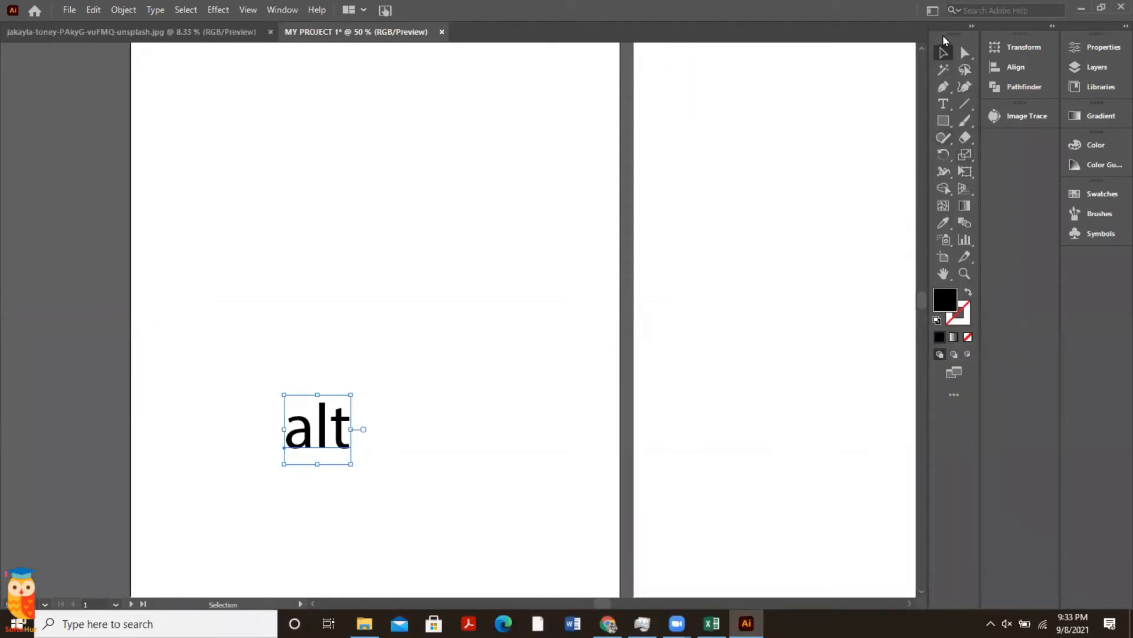
pyautogui.moveTo(953, 37); pyautogui.dragTo(6, 75)
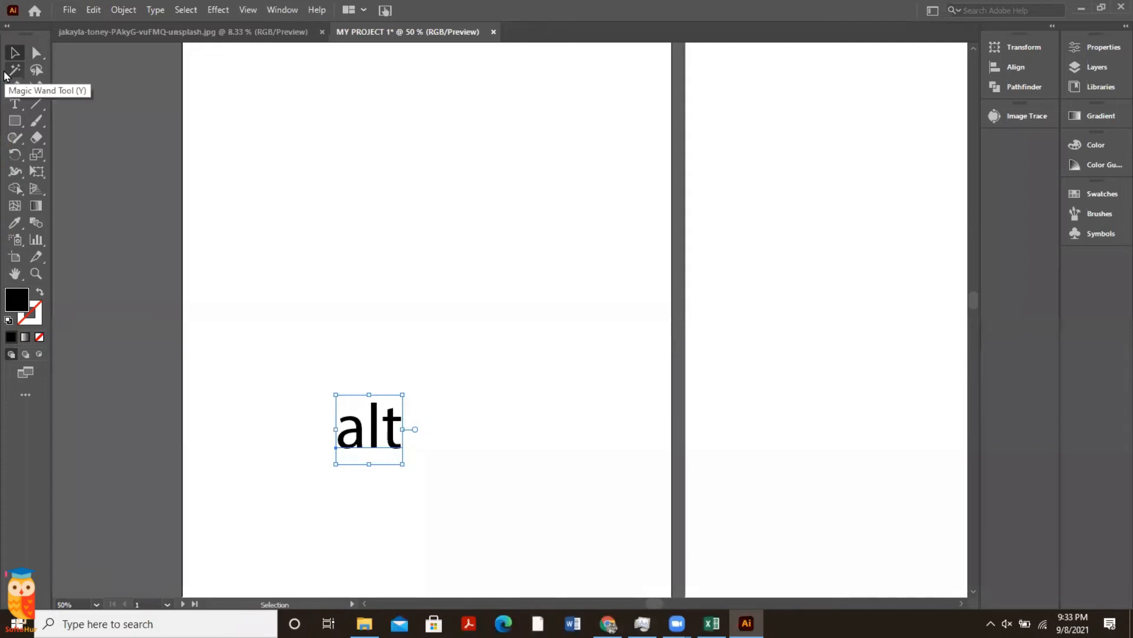
pyautogui.moveTo(15, 34)
pyautogui.mouseDown()
pyautogui.moveTo(59, 61)
pyautogui.moveTo(159, 77)
pyautogui.moveTo(253, 71)
pyautogui.moveTo(373, 96)
pyautogui.moveTo(490, 178)
pyautogui.moveTo(301, 140)
pyautogui.moveTo(395, 169)
pyautogui.moveTo(384, 87)
pyautogui.moveTo(104, 105)
pyautogui.moveTo(24, 35)
pyautogui.mouseUp()
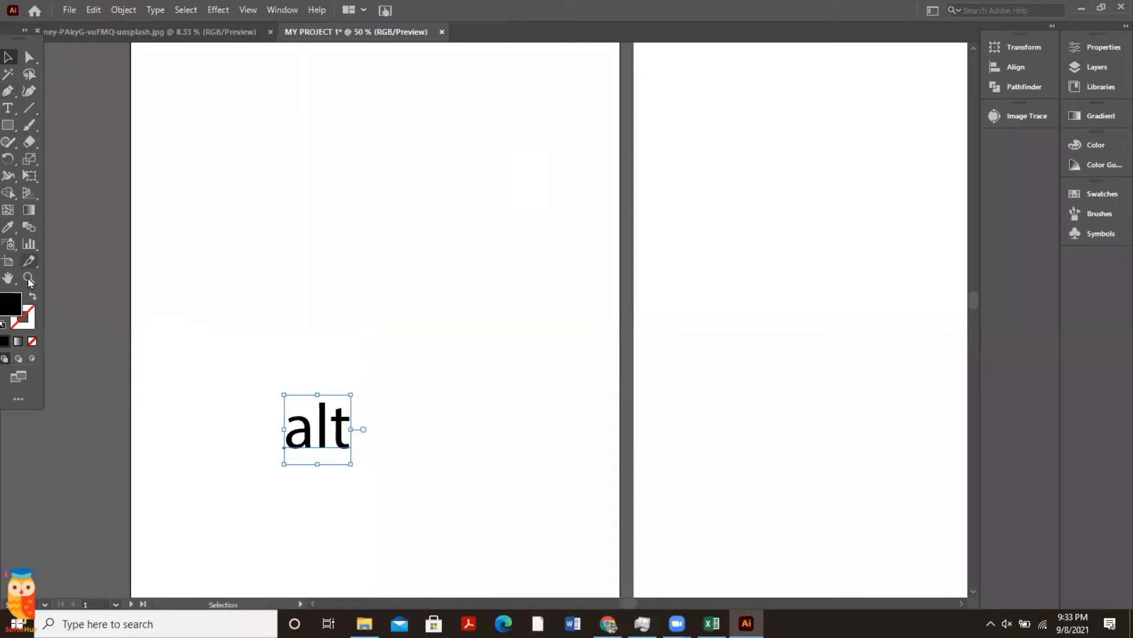
pyautogui.moveTo(16, 39); pyautogui.dragTo(4, 58)
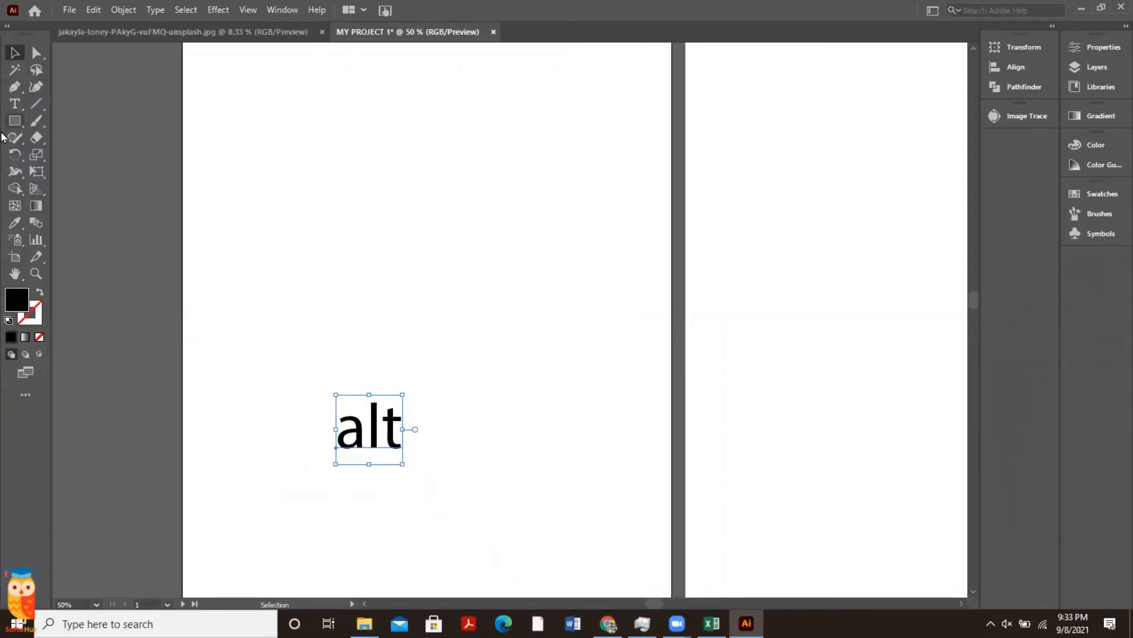
# Switch the toolbar from the Advanced to the Basic set of tools
pyautogui.click(27, 399)
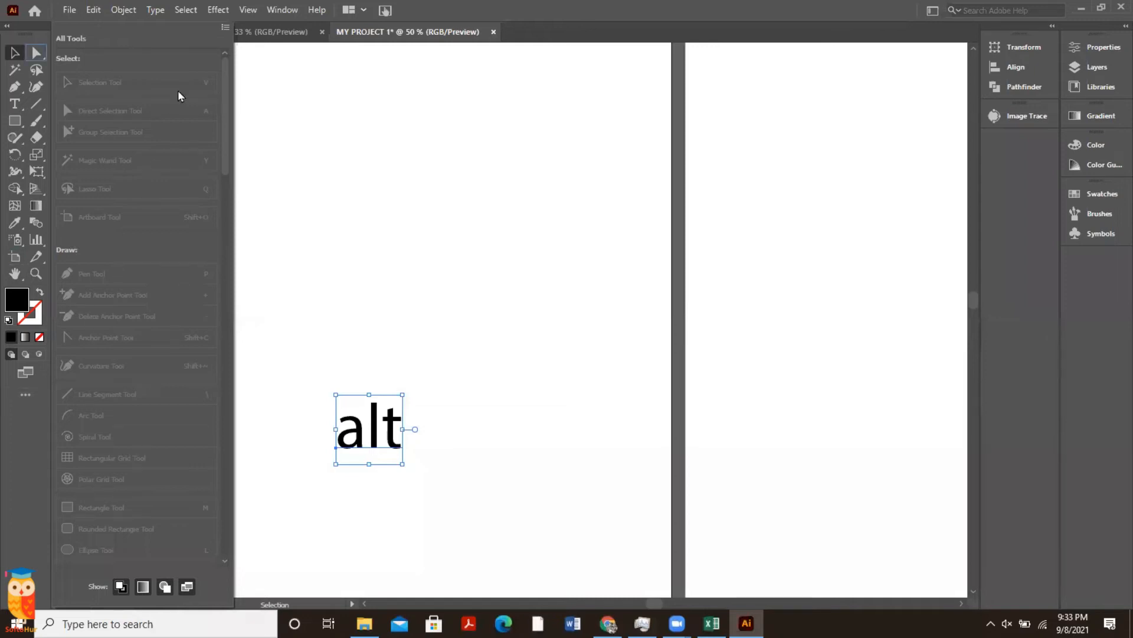
pyautogui.click(225, 28)
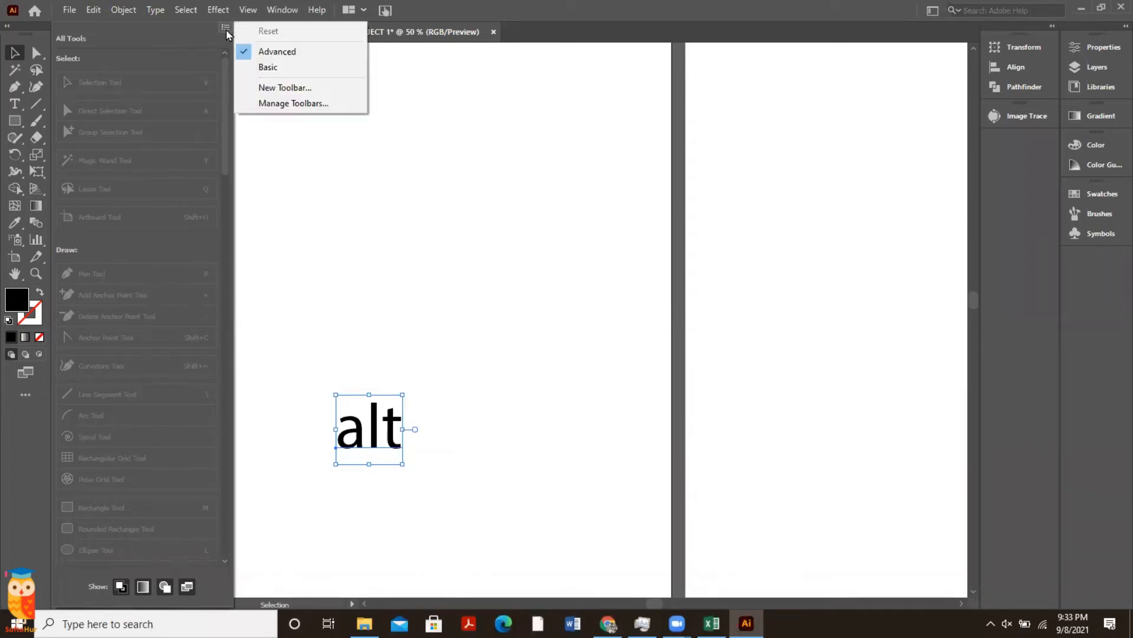
pyautogui.click(310, 71)
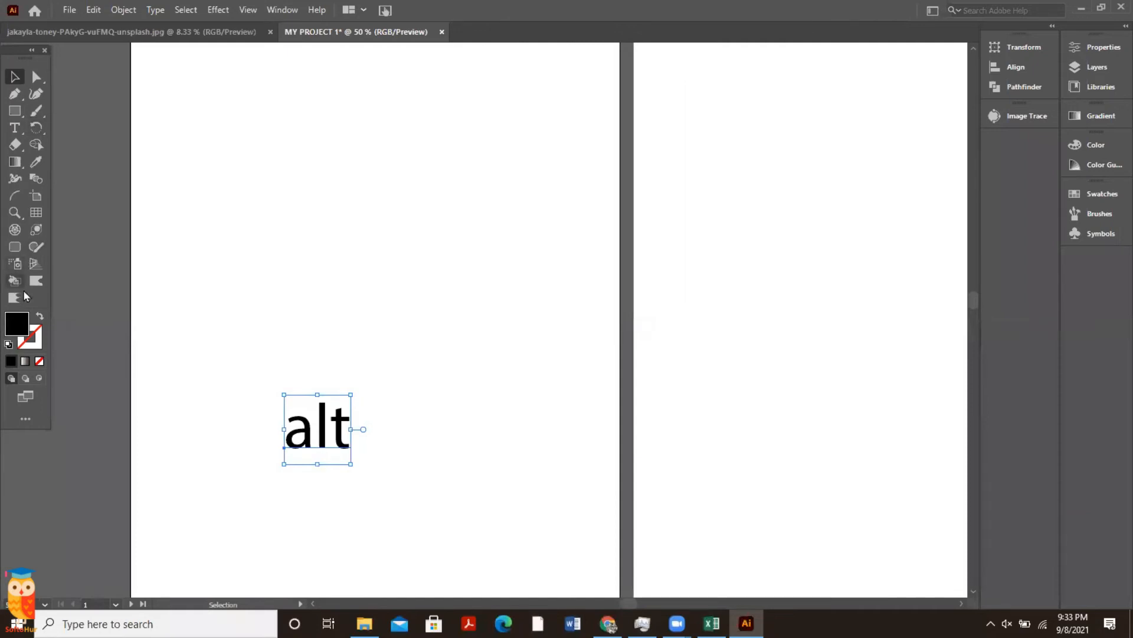
# Restore the toolbar to the Advanced set of tools
pyautogui.click(26, 419)
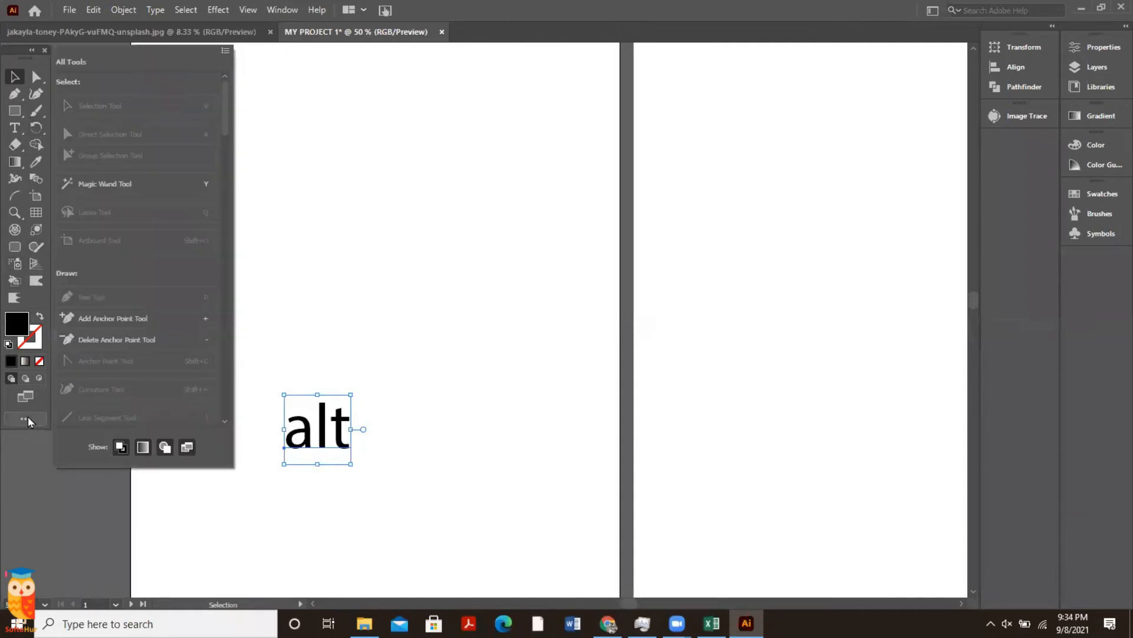
pyautogui.click(223, 51)
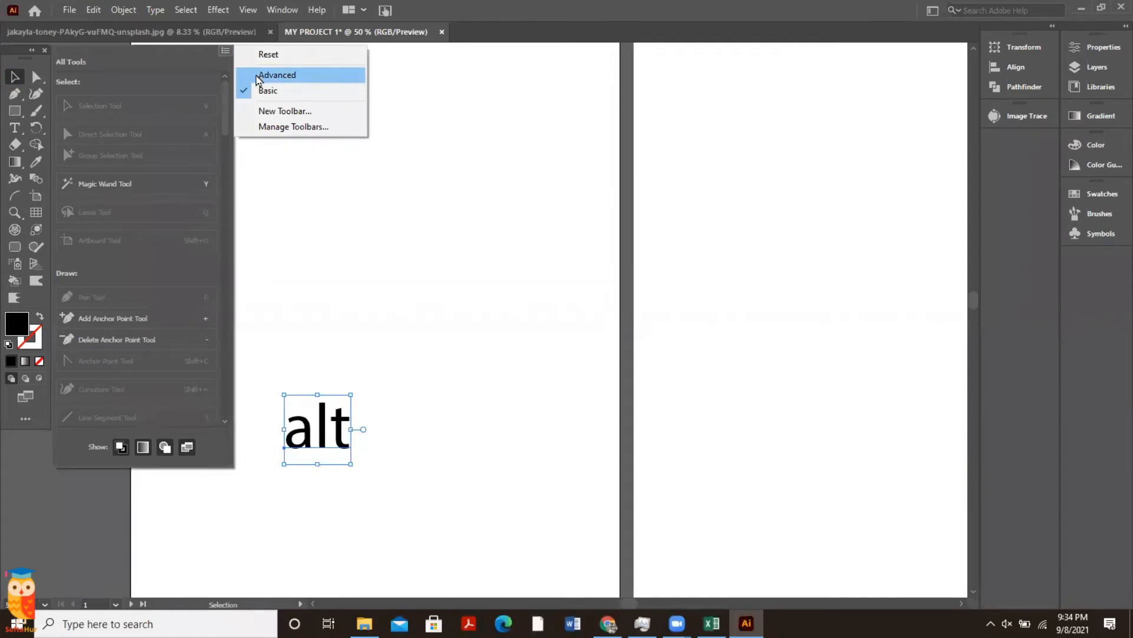
pyautogui.click(258, 76)
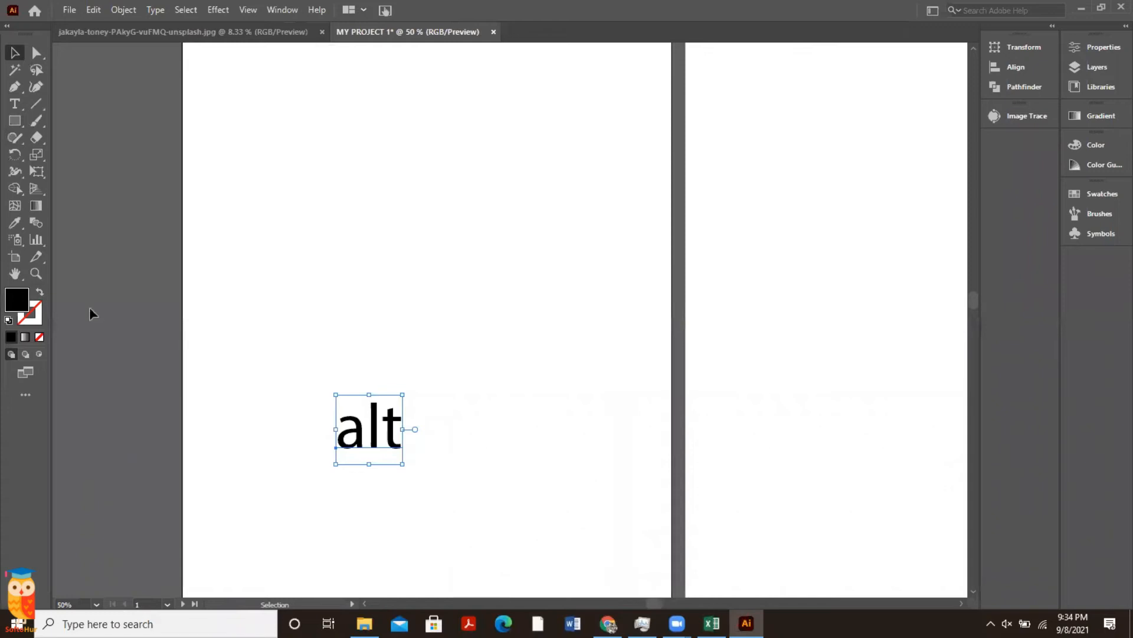
# Review the full list of tools down to the Navigate group and check the Manage Toolbar dialog without changing anything
pyautogui.click(21, 394)
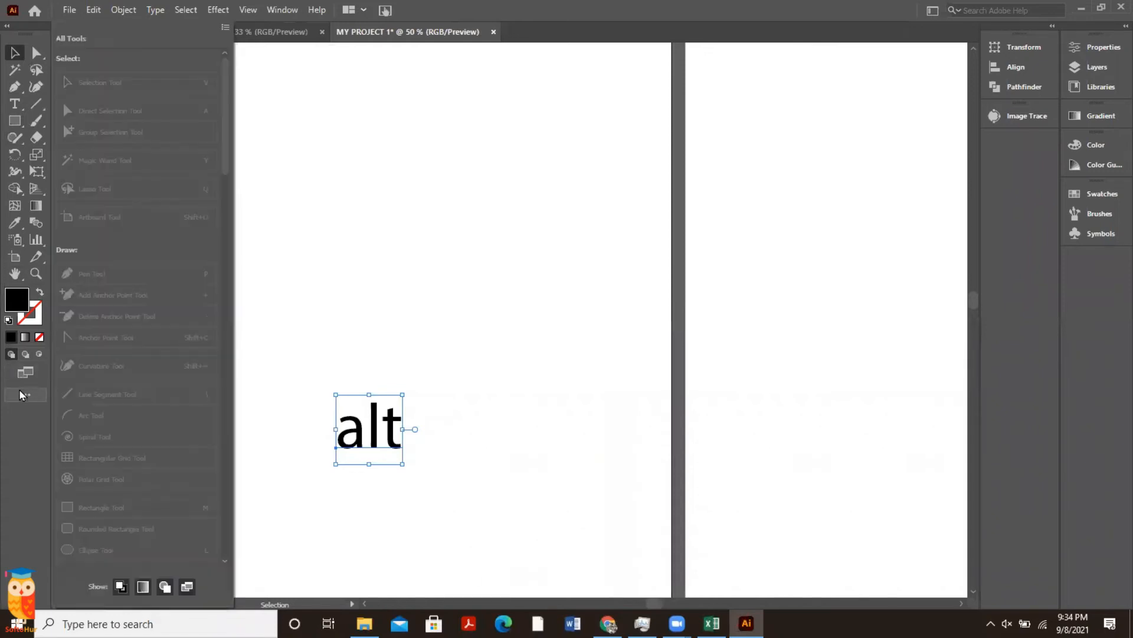
pyautogui.moveTo(225, 135); pyautogui.dragTo(247, 524)
pyautogui.hotkey('shift', 's')
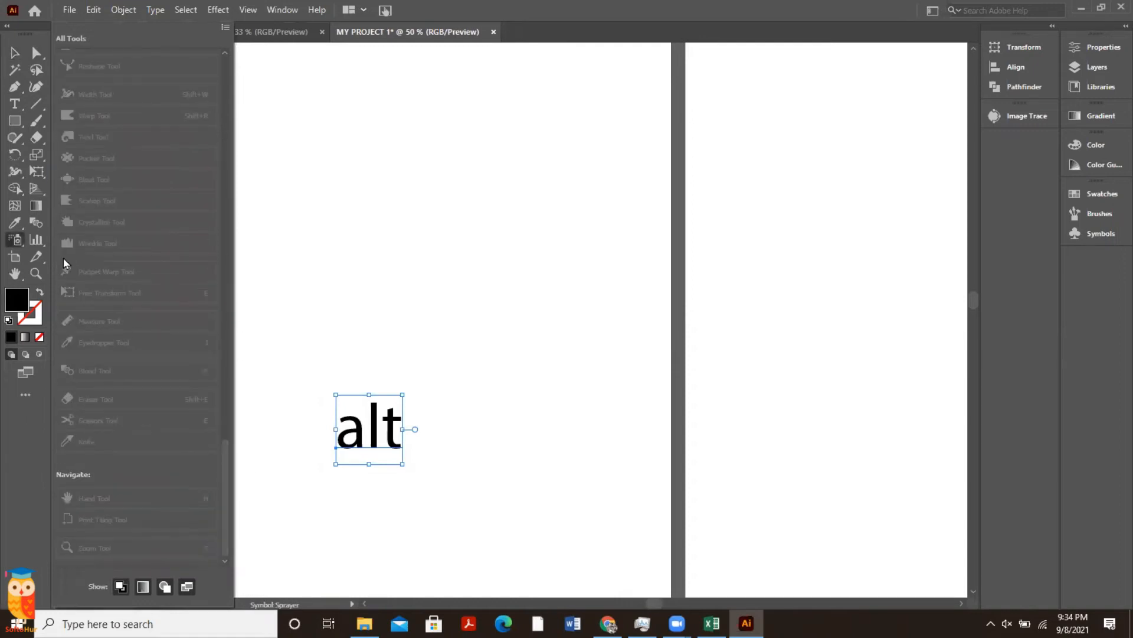
pyautogui.click(18, 394)
pyautogui.click(16, 395)
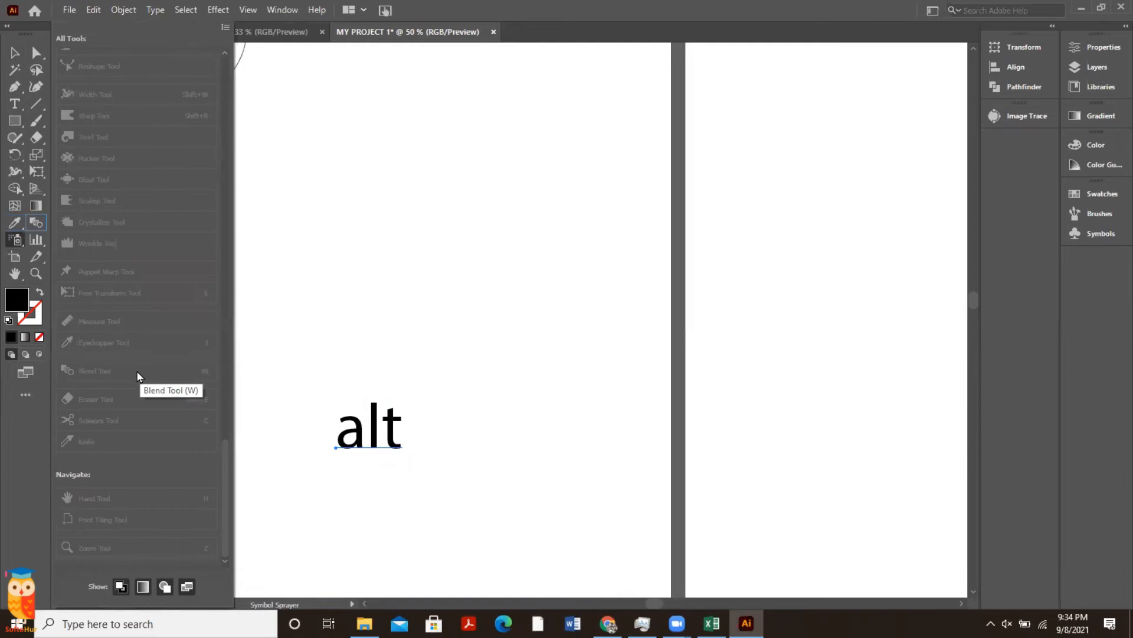
pyautogui.click(226, 27)
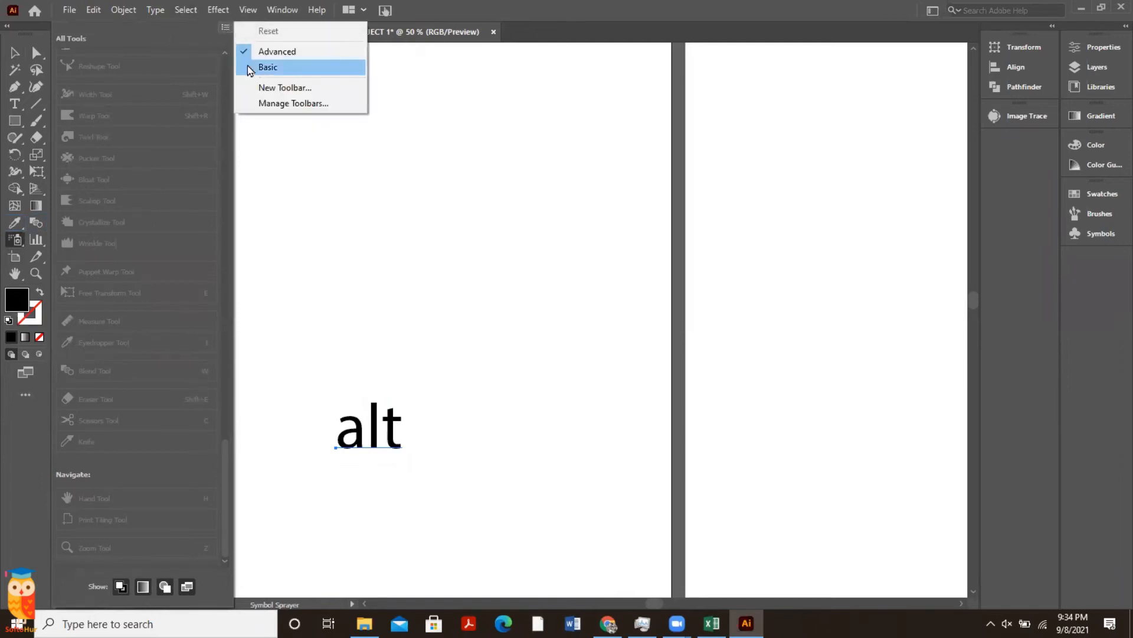
pyautogui.click(255, 105)
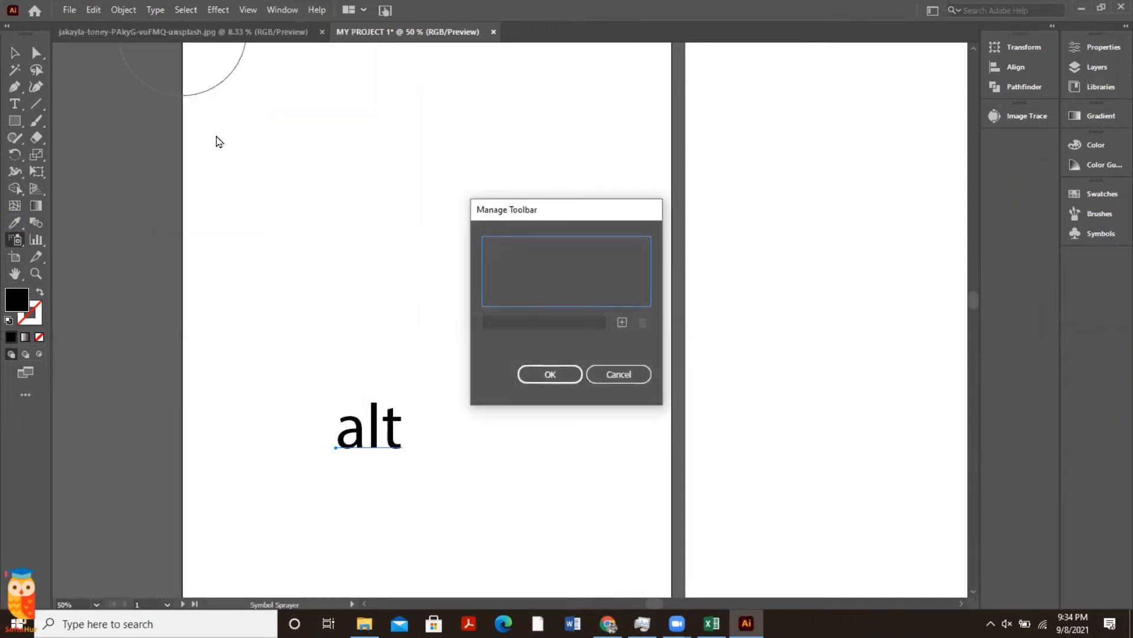
pyautogui.click(615, 377)
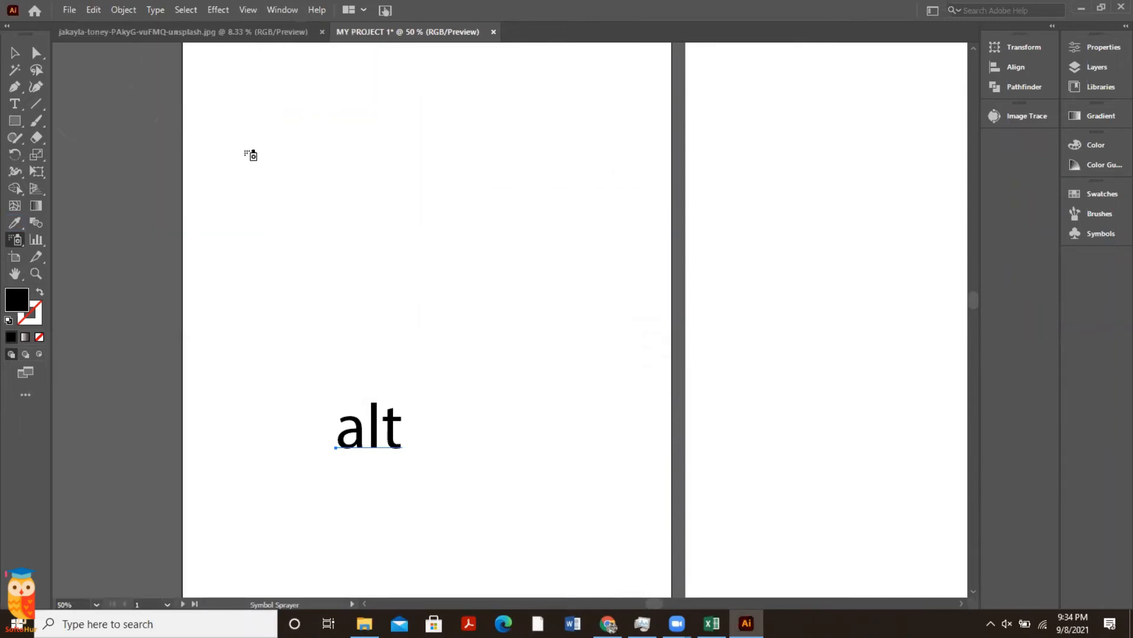
# Try the Symbol Sprayer on the upper-left artboard and switch back to the Selection tool
pyautogui.click(273, 196)
pyautogui.press('Return')
pyautogui.click(17, 53)
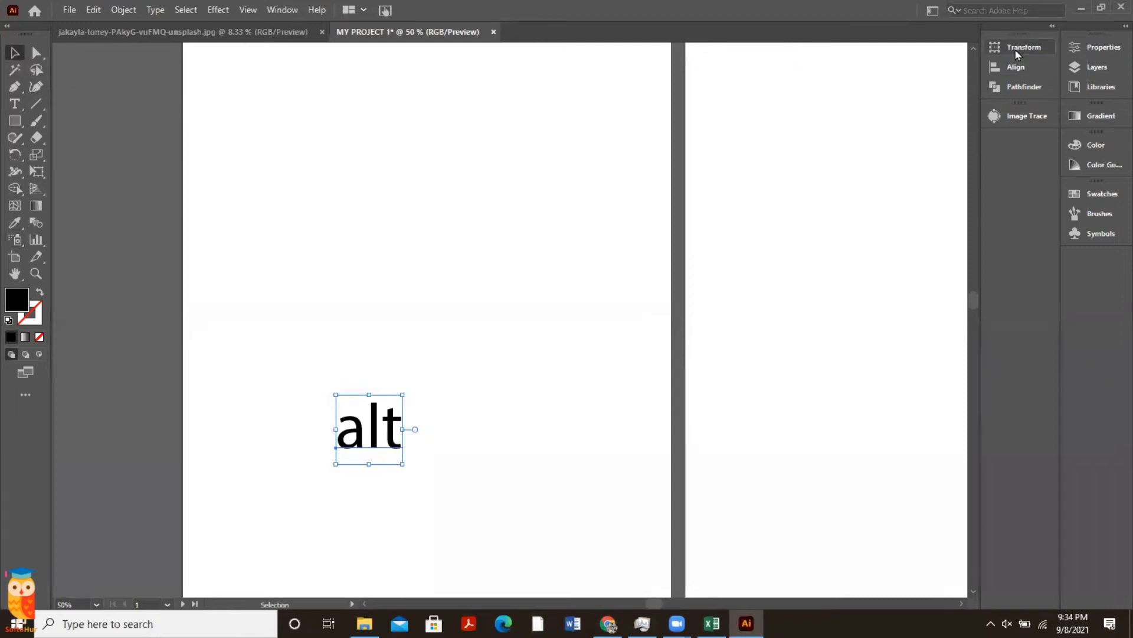
# Undock the Transform, Align, Pathfinder and Image Trace panels into one floating group and close it
pyautogui.moveTo(1028, 40)
pyautogui.mouseDown()
pyautogui.moveTo(996, 67)
pyautogui.moveTo(955, 74)
pyautogui.mouseUp()
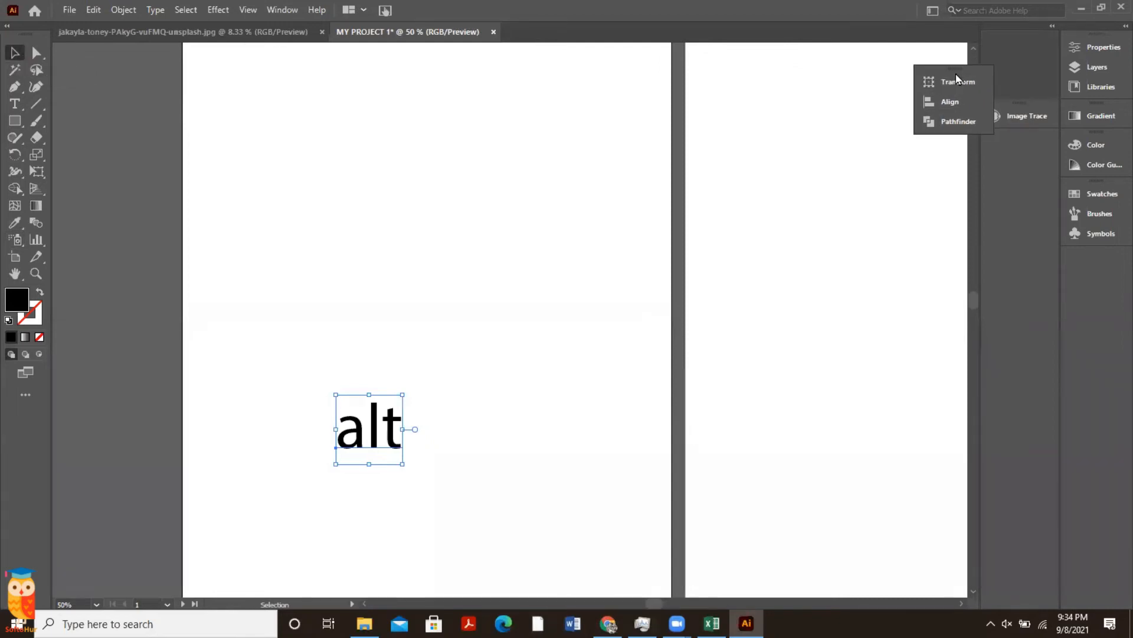
pyautogui.moveTo(1024, 37)
pyautogui.mouseDown()
pyautogui.moveTo(1003, 79)
pyautogui.moveTo(909, 178)
pyautogui.moveTo(950, 162)
pyautogui.mouseUp()
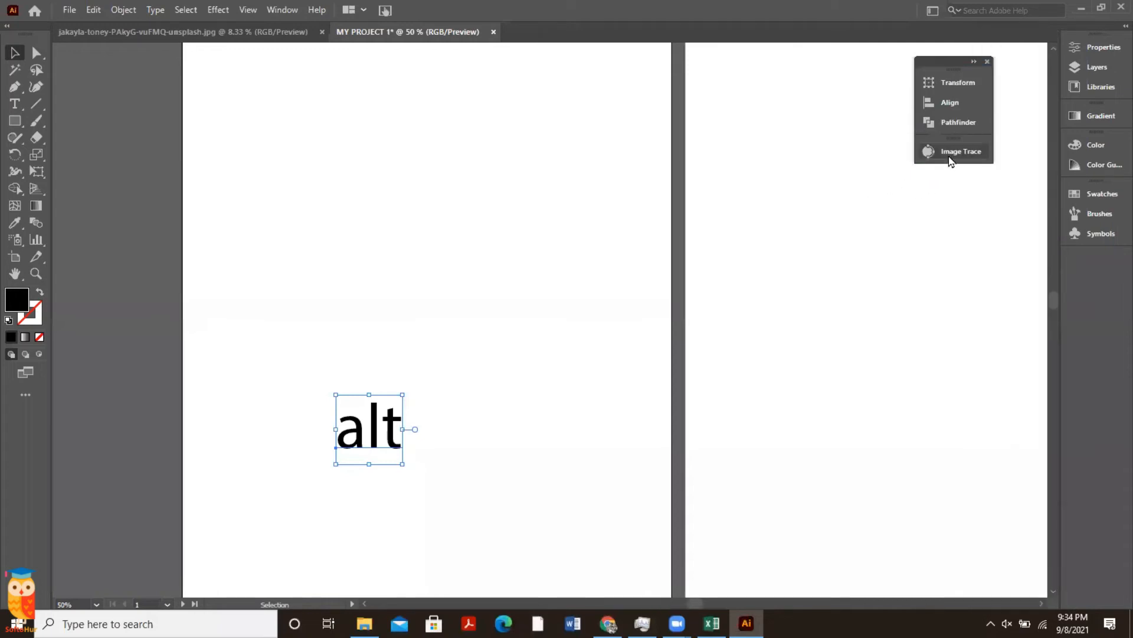
pyautogui.click(988, 61)
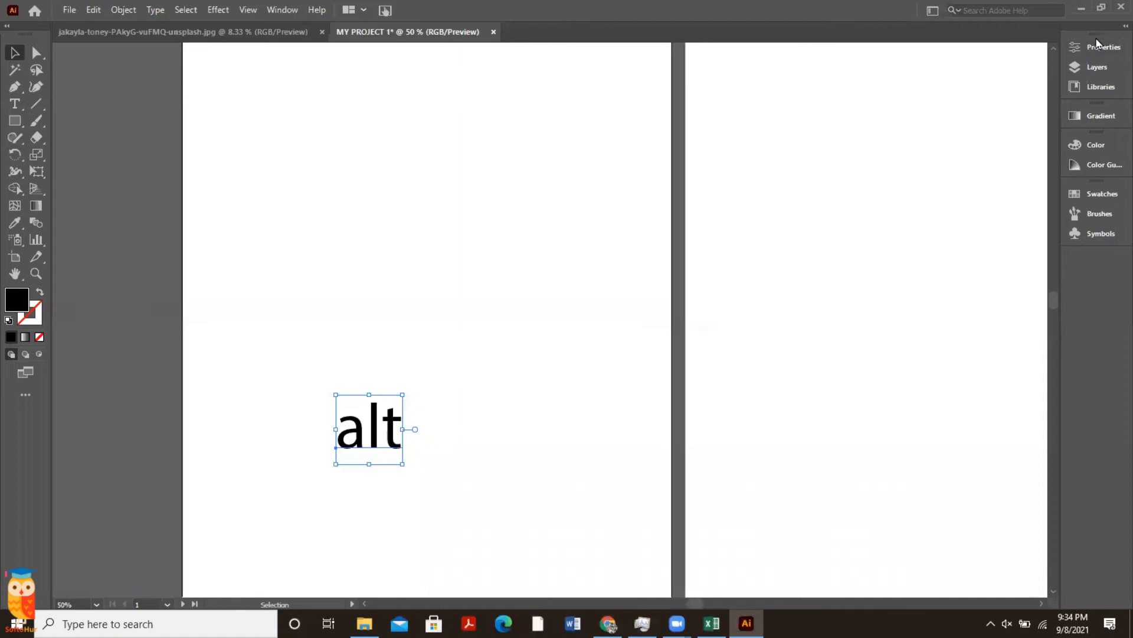
# Delete the "alt" text and remove the Properties, Layers, Libraries and Gradient panels from the dock
pyautogui.moveTo(1096, 36); pyautogui.dragTo(1086, 50)
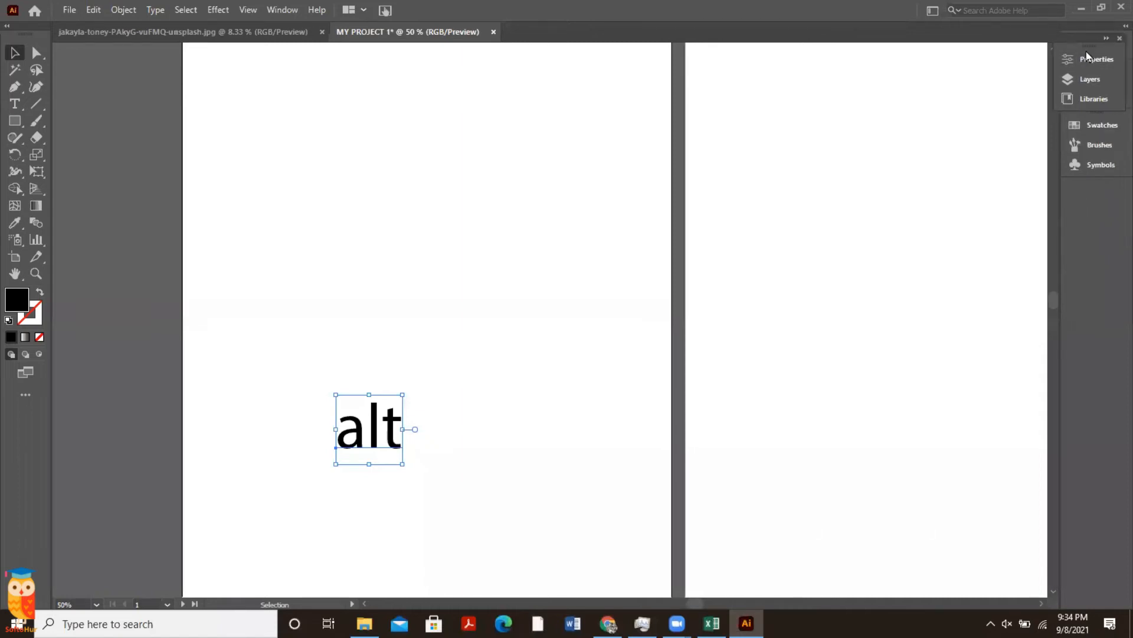
pyautogui.press('Delete')
pyautogui.click(1119, 38)
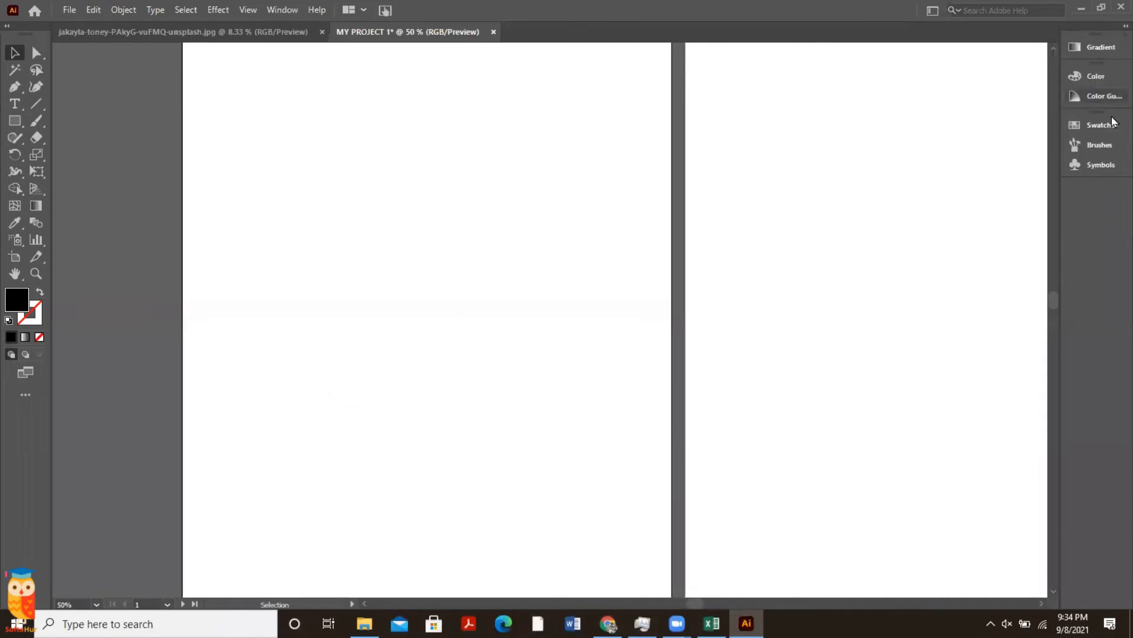
pyautogui.moveTo(1085, 61); pyautogui.dragTo(1108, 44)
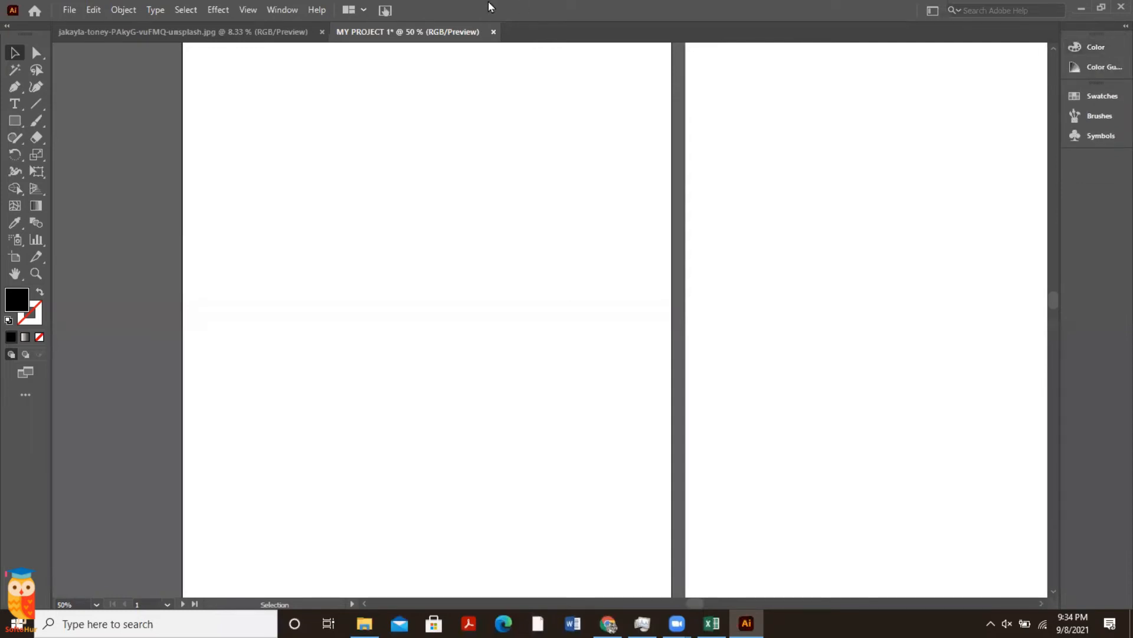
# Show the Color Themes panel, dock it below Symbols, and move it to a collapsed column beside the toolbar
pyautogui.click(261, 19)
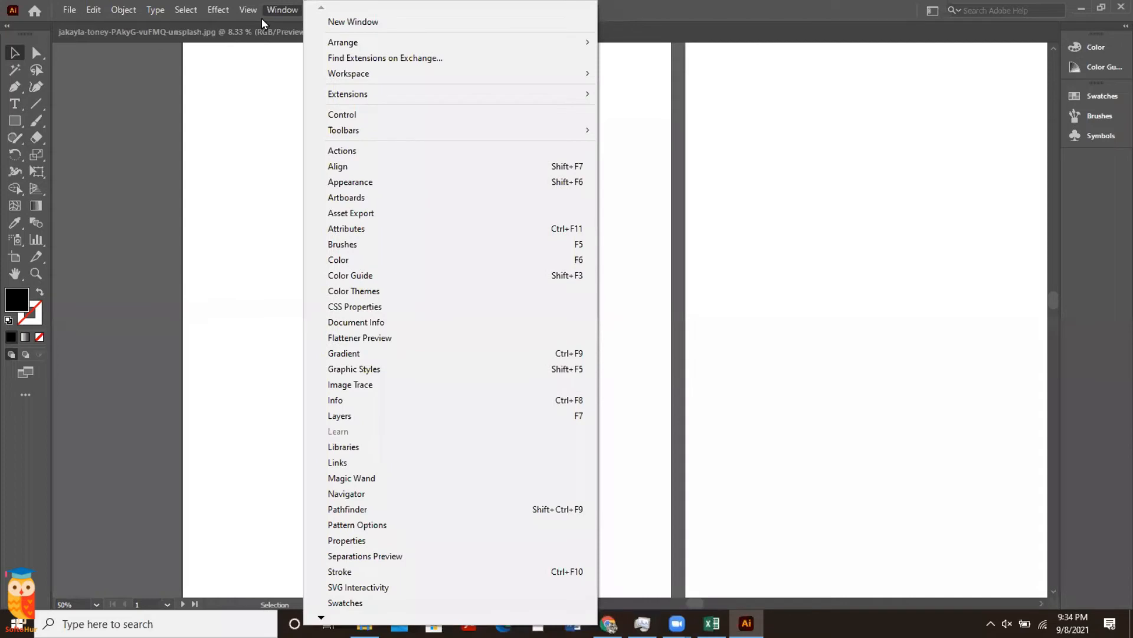
pyautogui.click(376, 293)
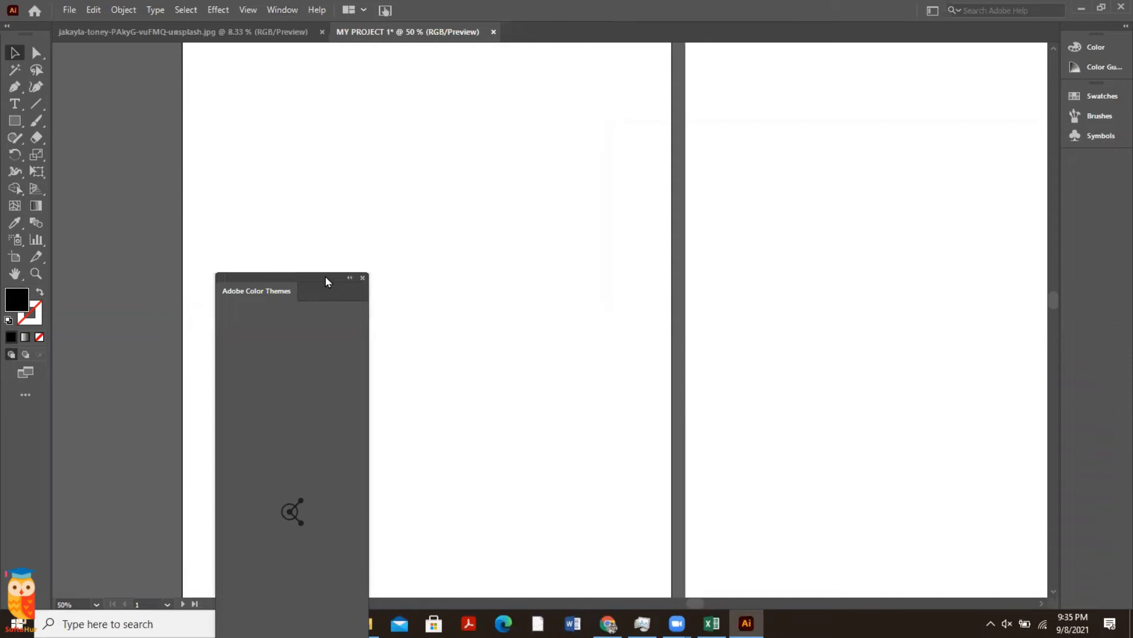
pyautogui.moveTo(326, 277); pyautogui.dragTo(1110, 155)
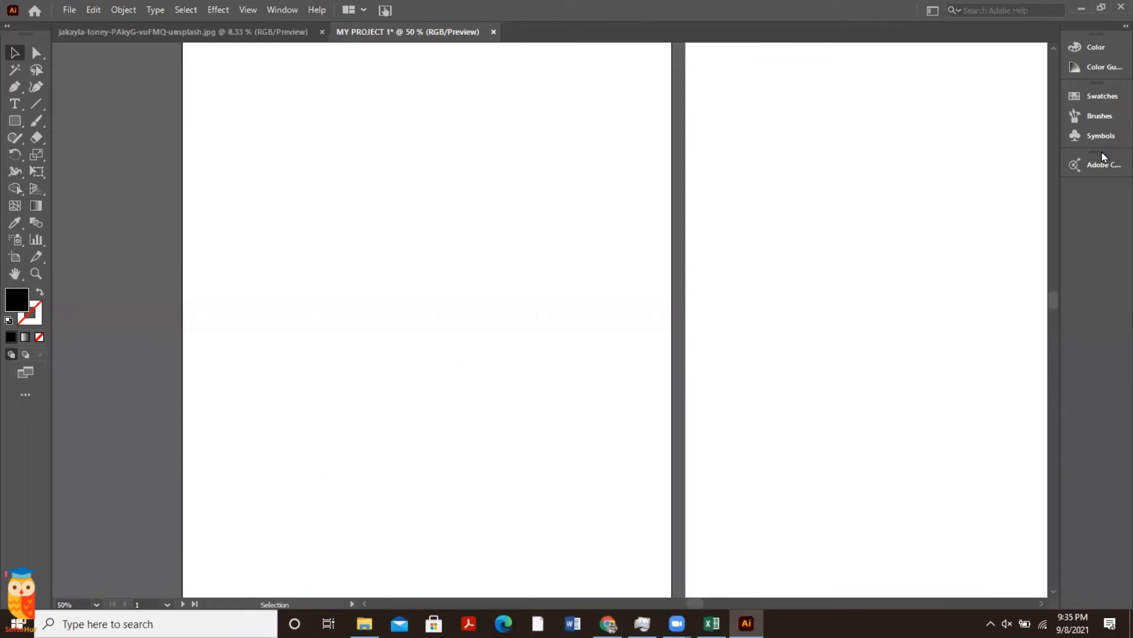
pyautogui.moveTo(1093, 154); pyautogui.dragTo(54, 209)
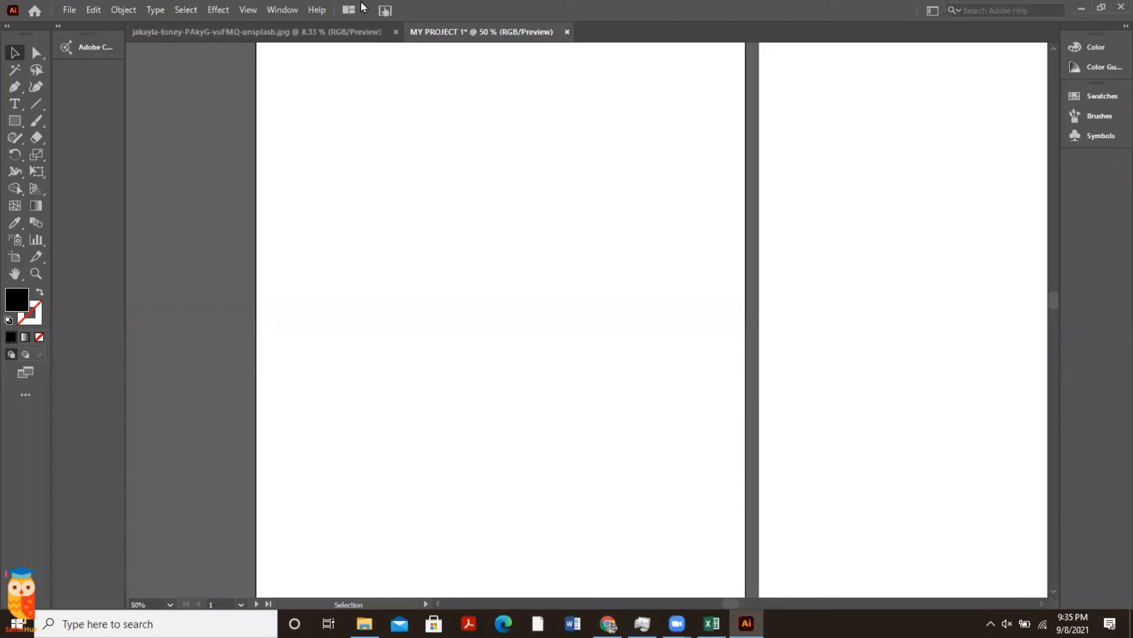
# Look through the list of available panels and switch to the Tracing workspace
pyautogui.click(276, 9)
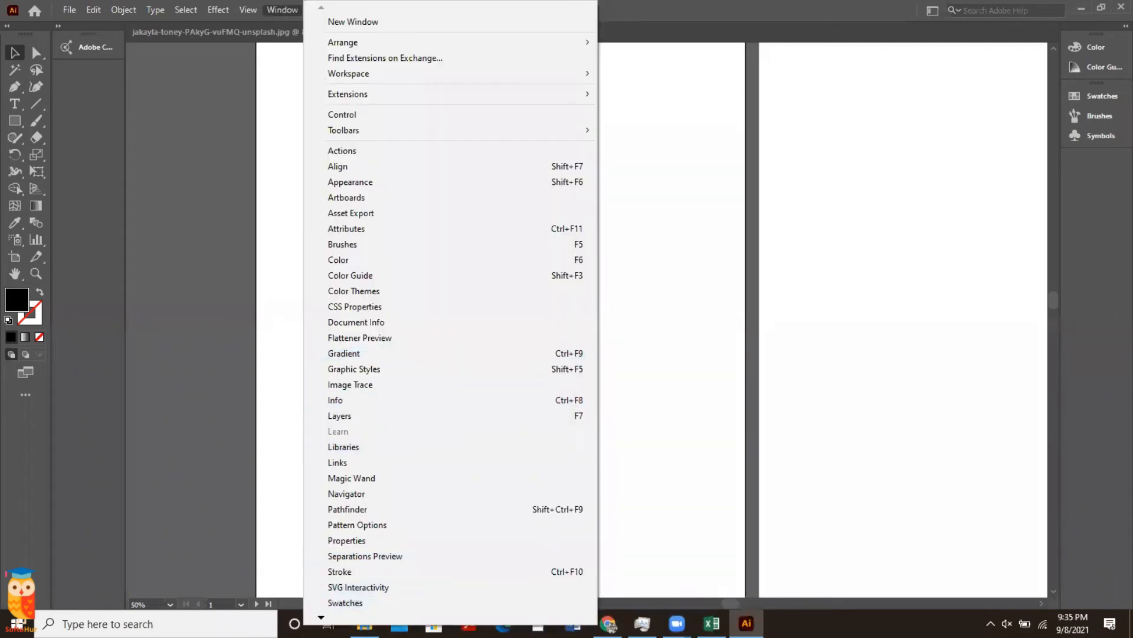
pyautogui.moveTo(322, 618)
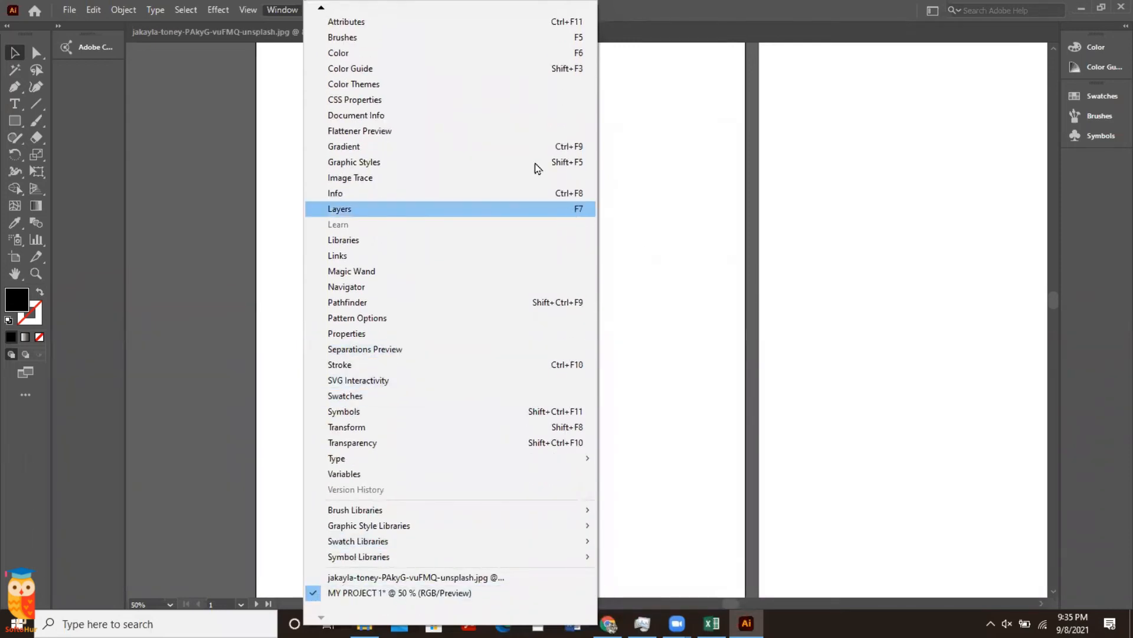
pyautogui.click(283, 105)
pyautogui.click(307, 7)
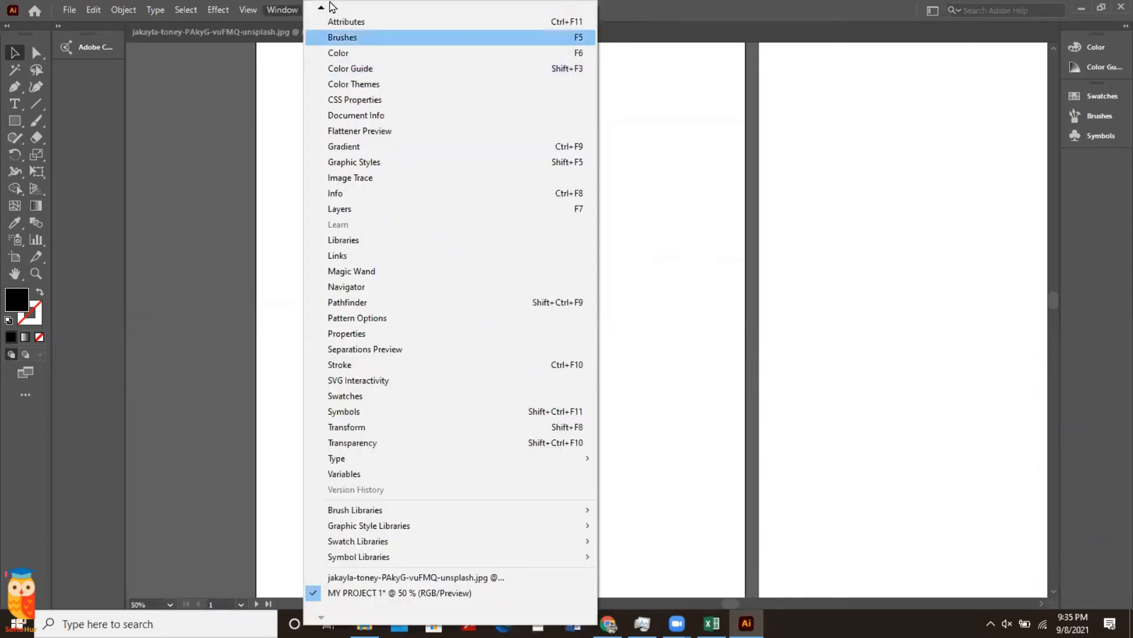
pyautogui.moveTo(321, 8)
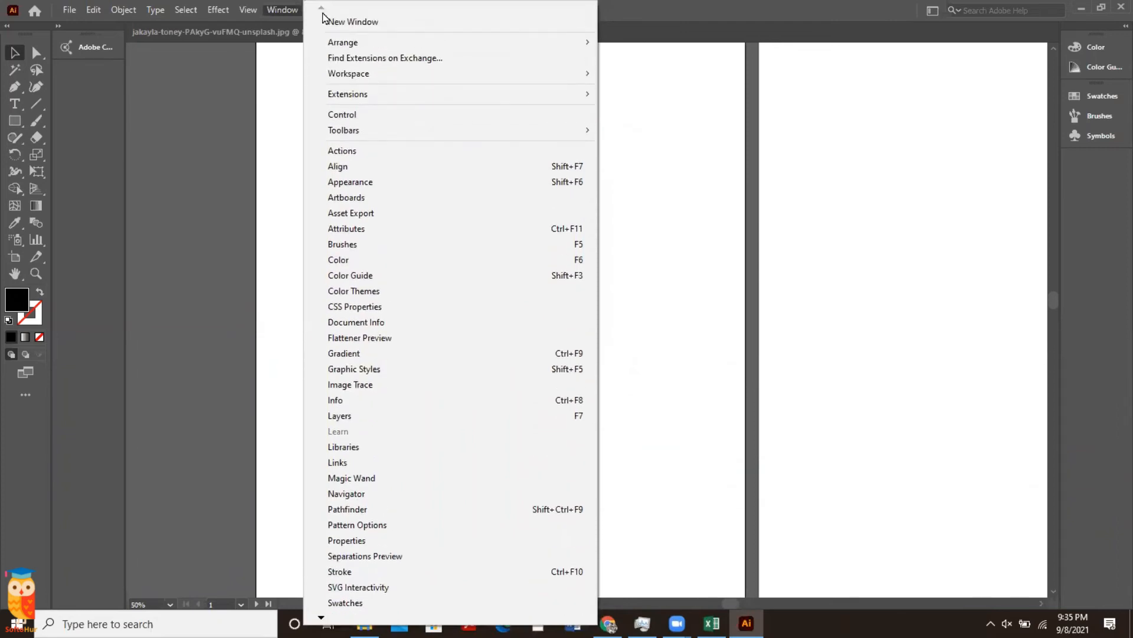
pyautogui.moveTo(392, 77)
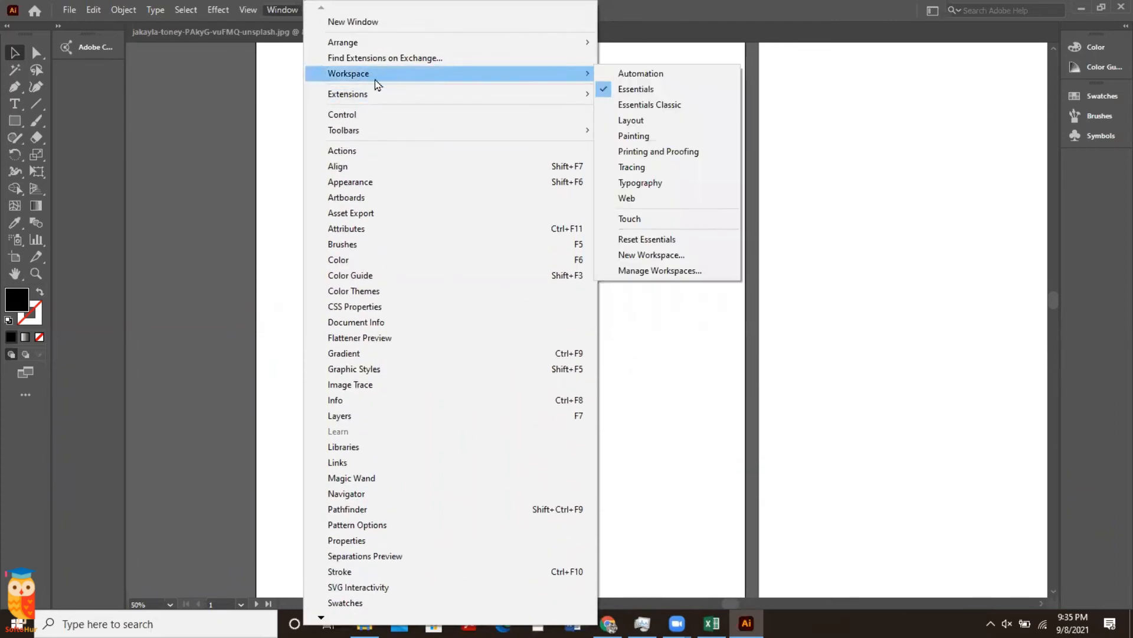
pyautogui.click(624, 170)
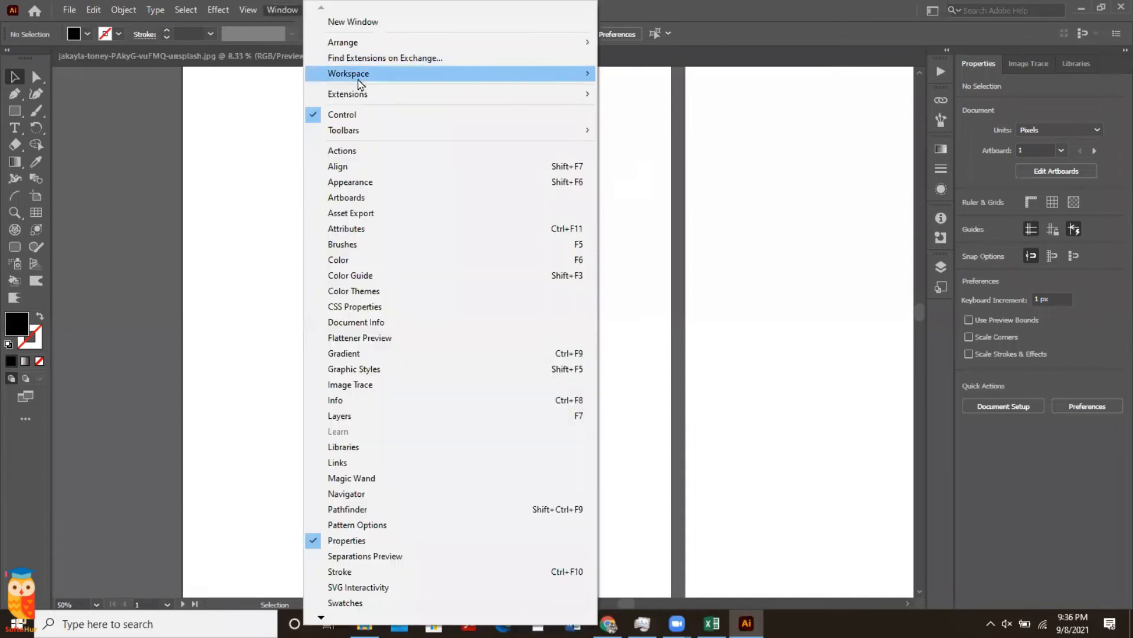
# Try the Painting workspace and return to the Essentials workspace
pyautogui.moveTo(360, 85)
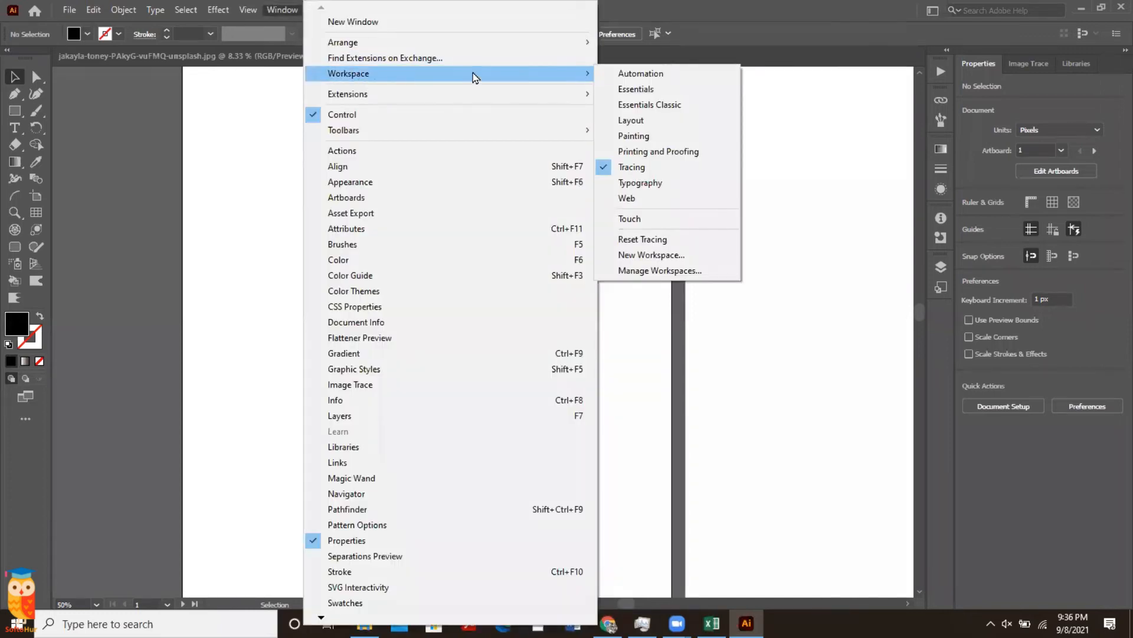
pyautogui.click(646, 140)
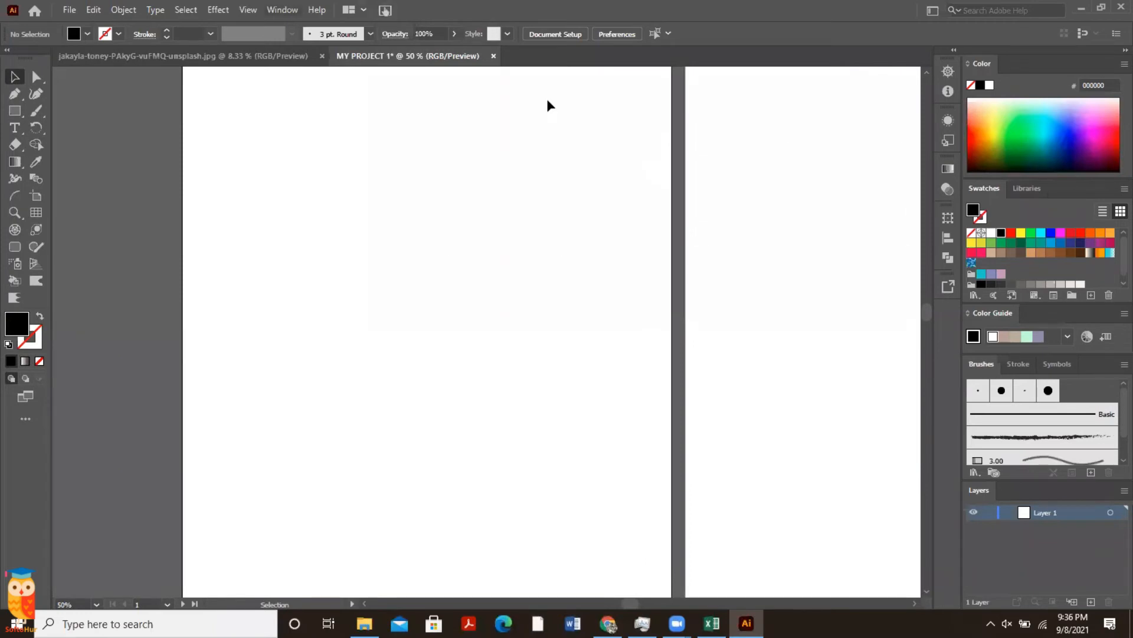
pyautogui.hotkey('alt', 'w')
pyautogui.moveTo(463, 82)
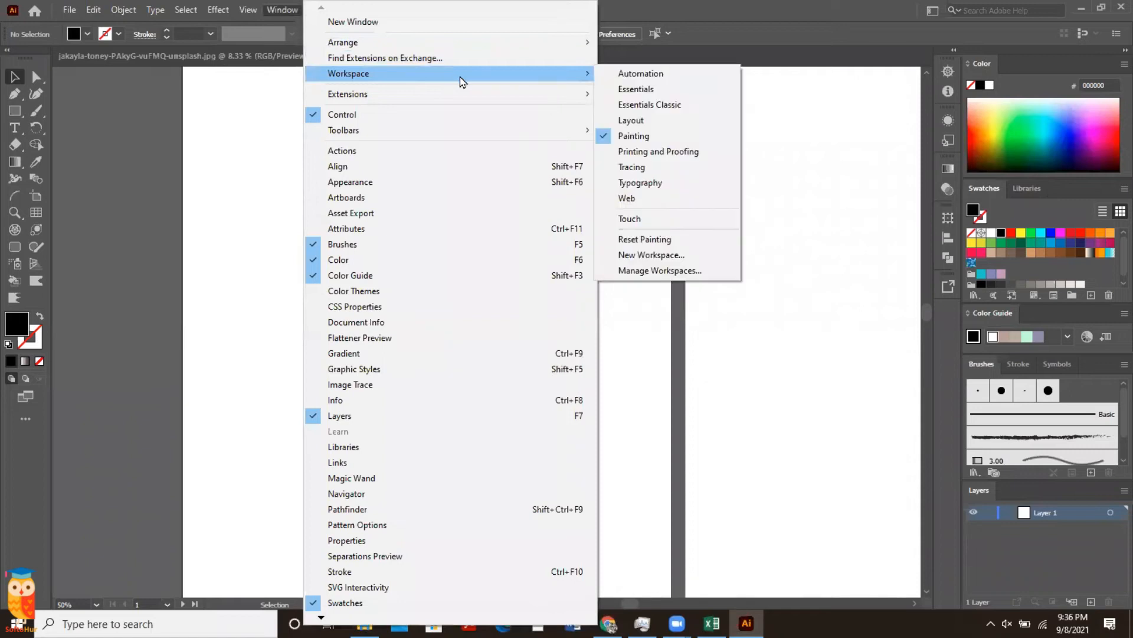
pyautogui.click(617, 91)
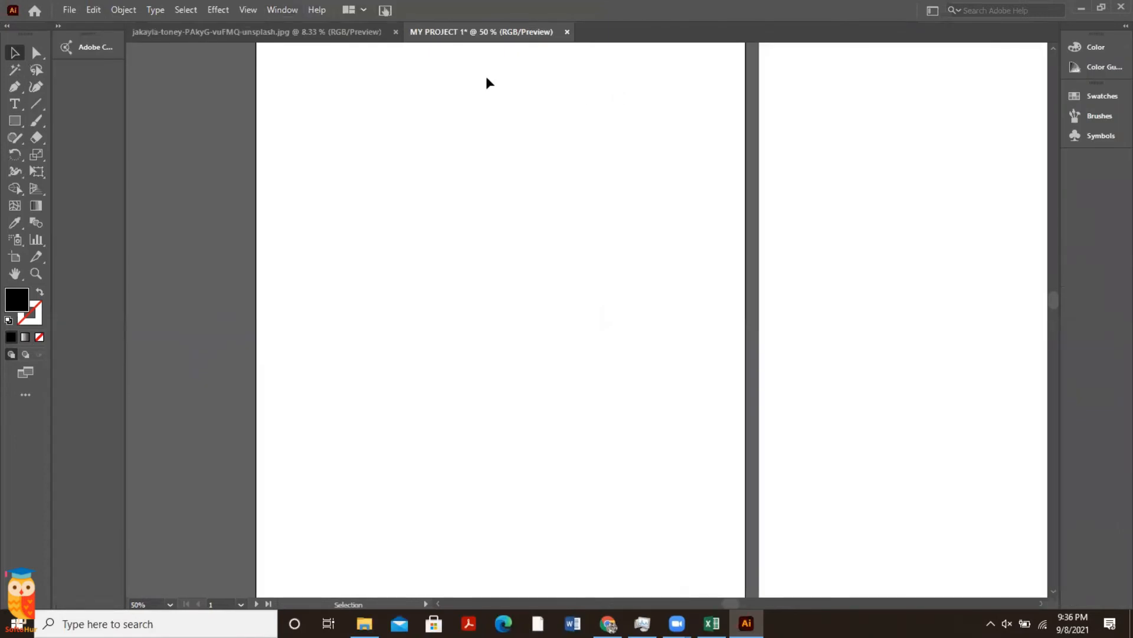
# Show the Asset Export, Color and Layers panels
pyautogui.click(282, 10)
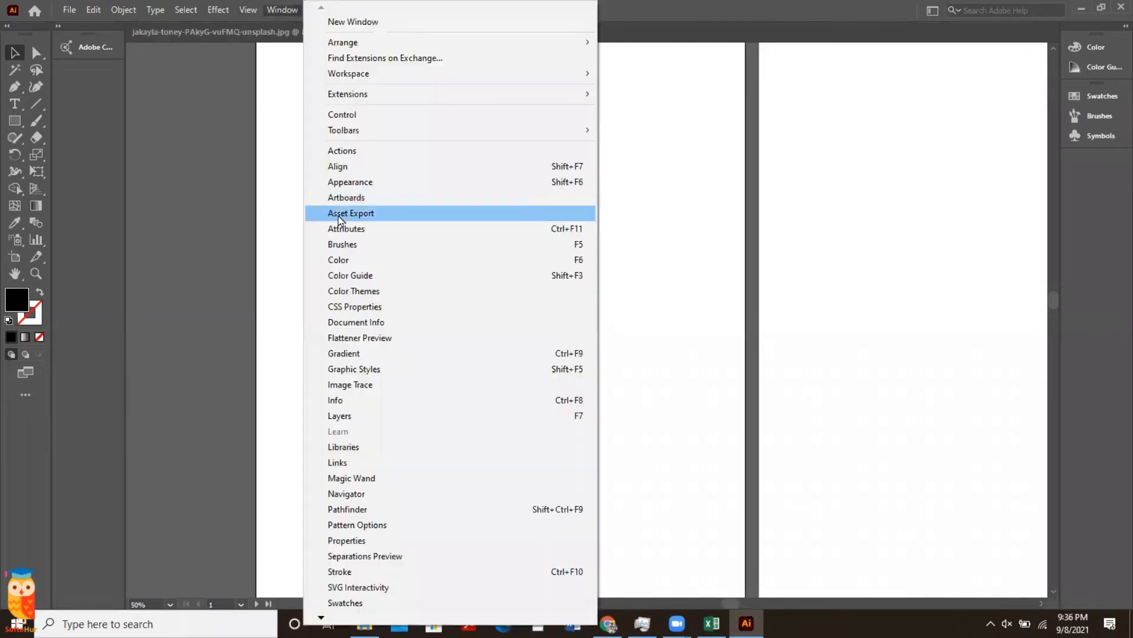
pyautogui.click(340, 215)
pyautogui.click(289, 8)
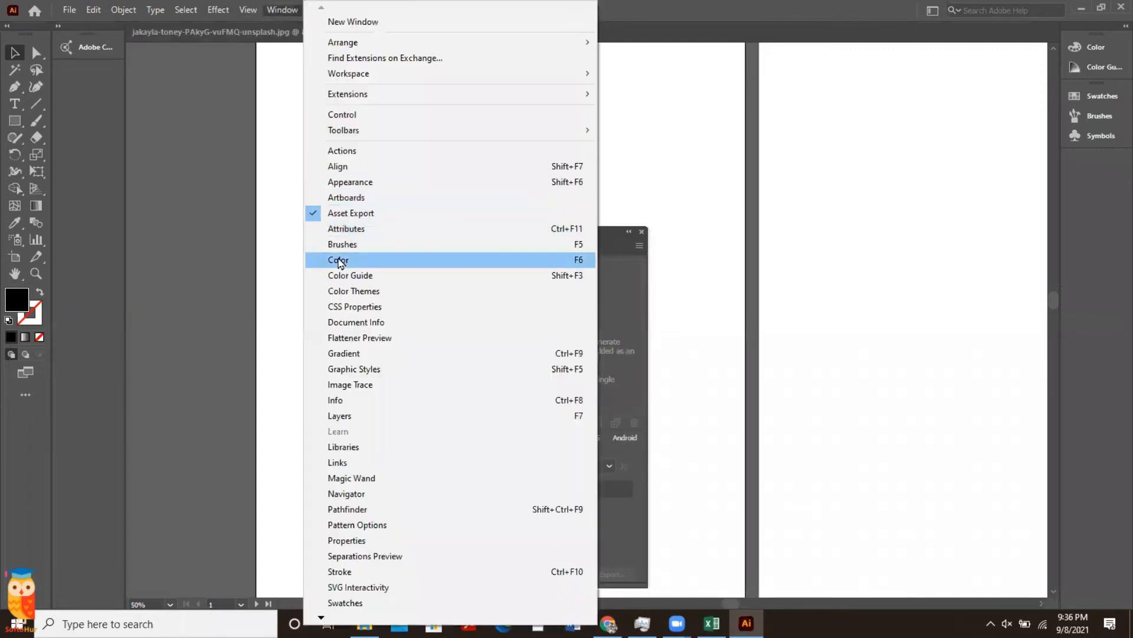
pyautogui.click(339, 258)
pyautogui.doubleClick(300, 7)
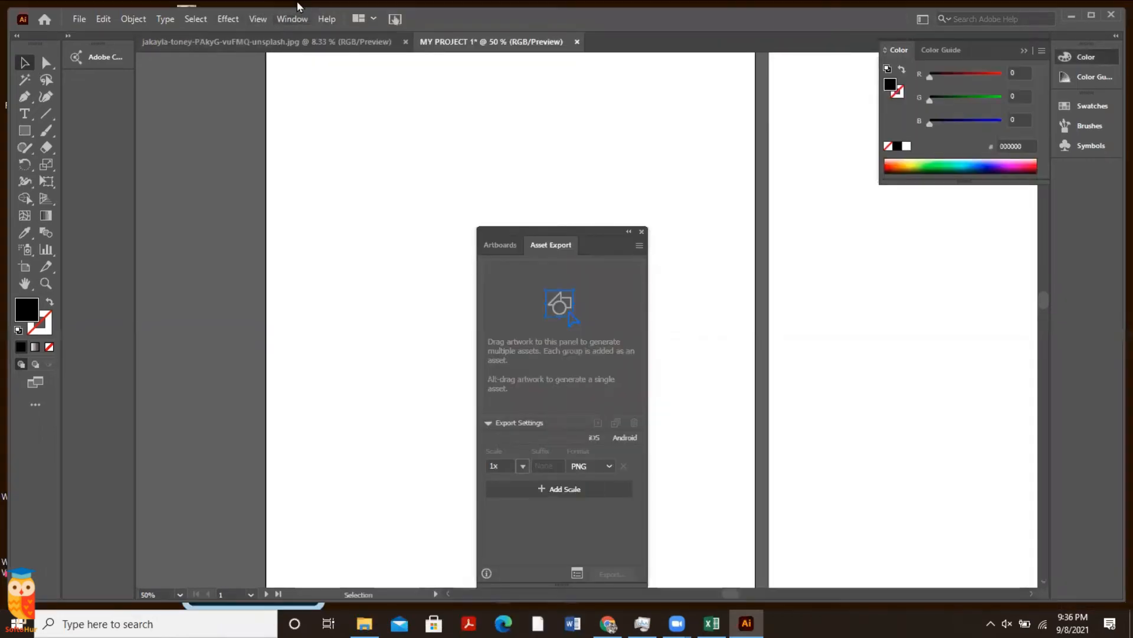
pyautogui.click(292, 18)
pyautogui.click(349, 418)
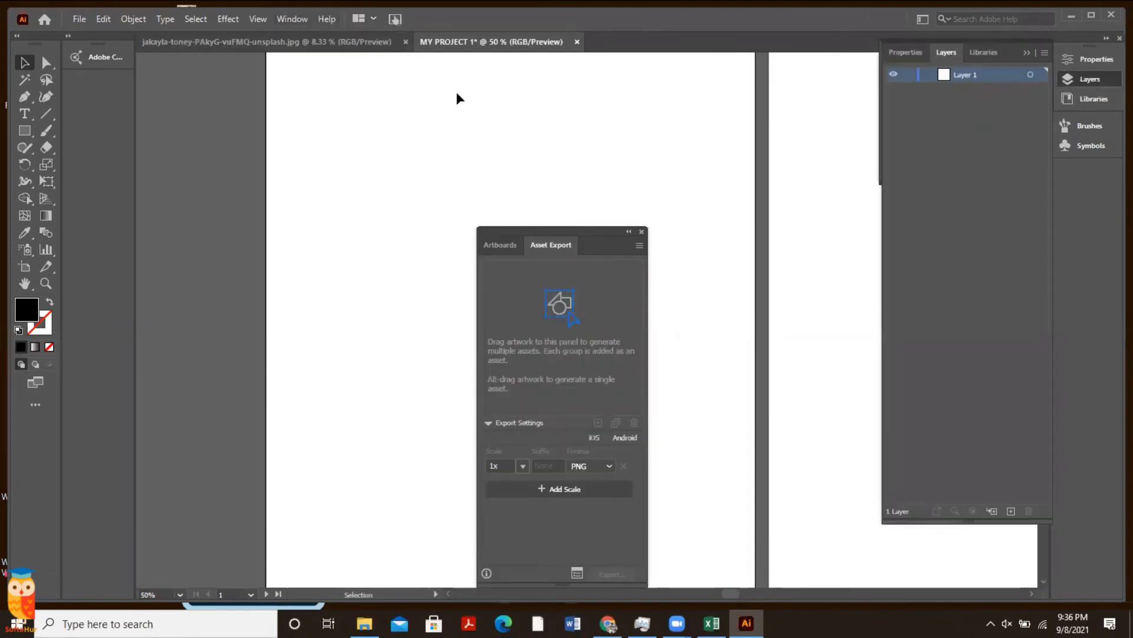
# Save the current panel arrangement as a new workspace named nadnas
pyautogui.hotkey('alt', 'w')
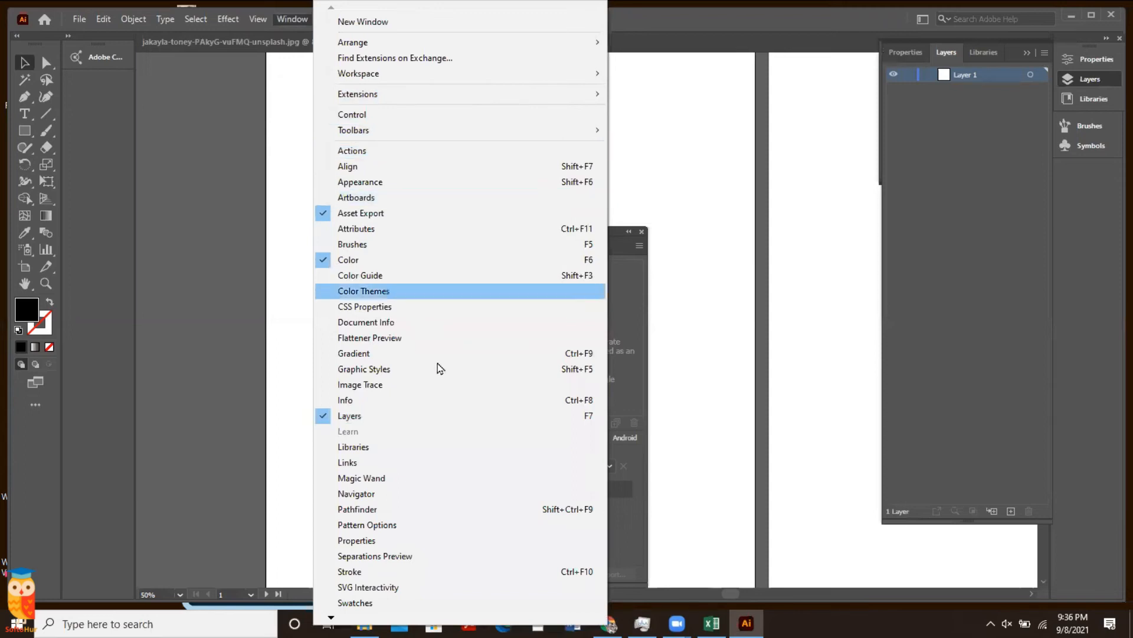
pyautogui.moveTo(524, 74)
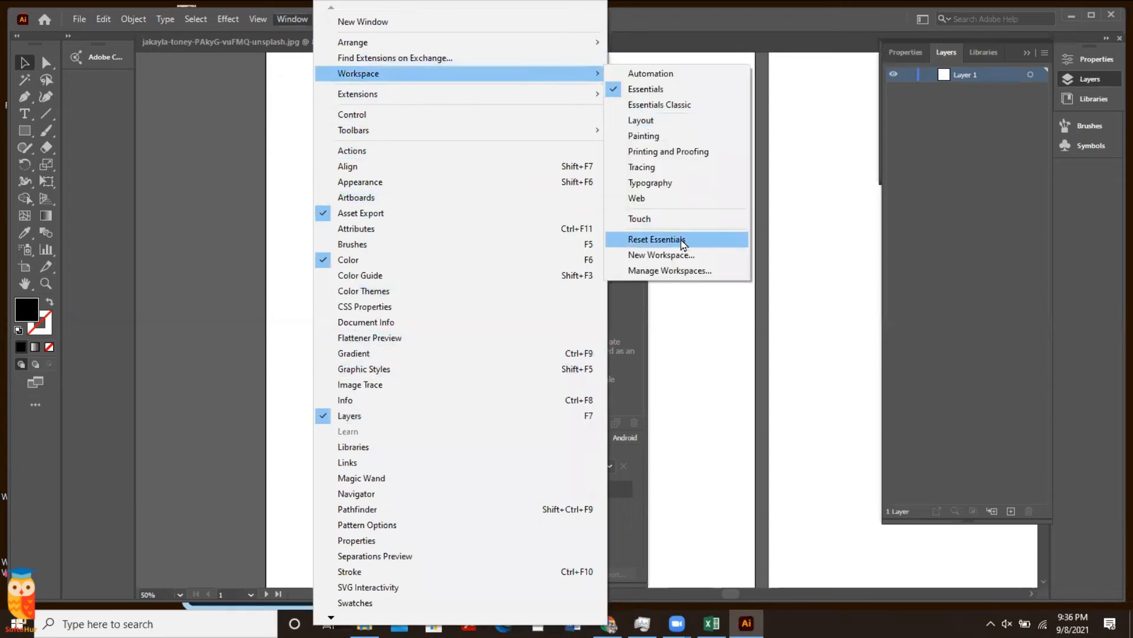
pyautogui.click(683, 258)
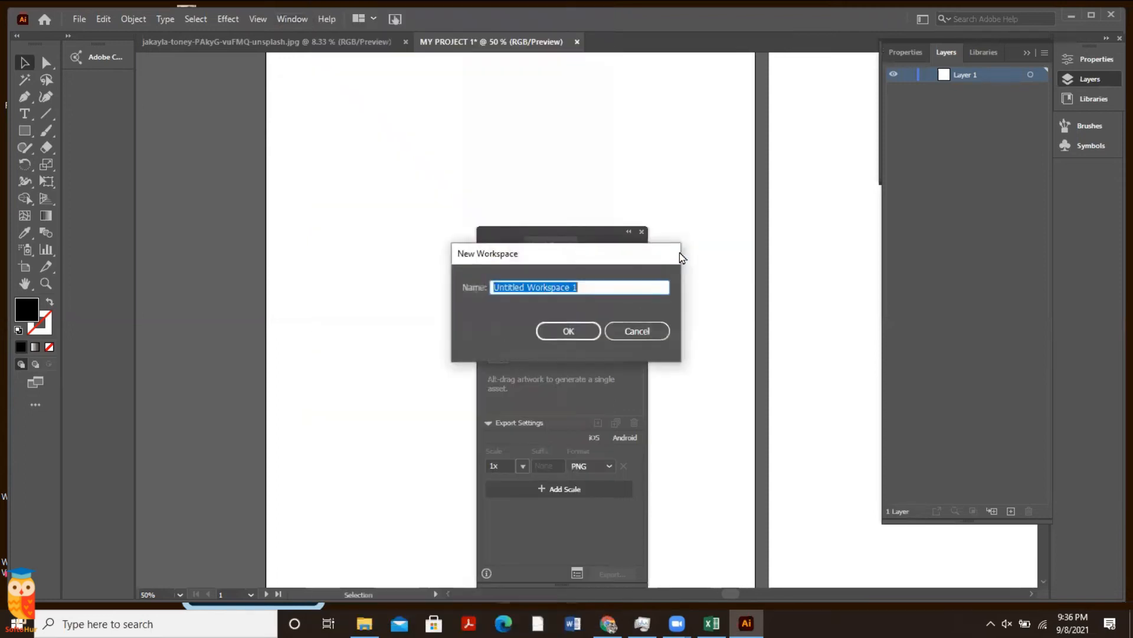
pyautogui.write('nadnas')
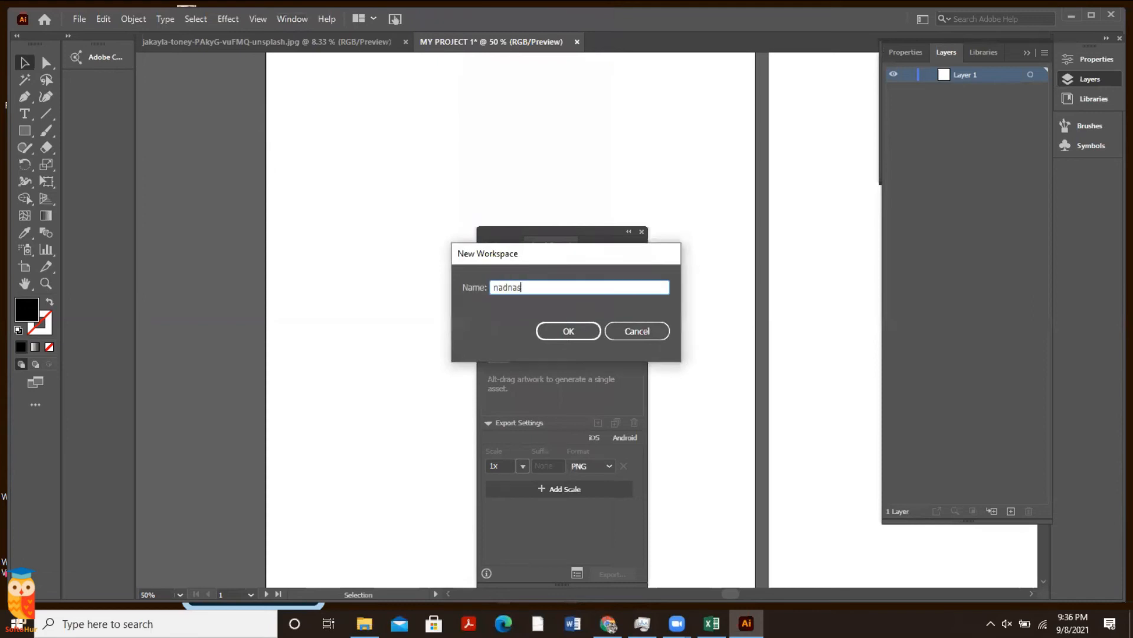
pyautogui.click(555, 332)
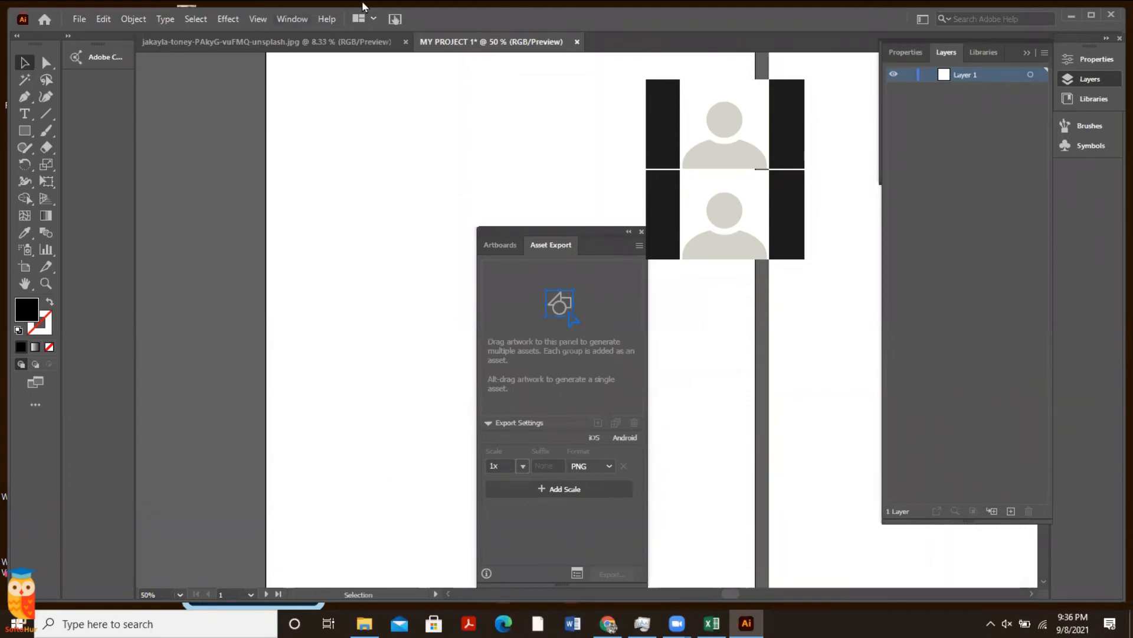
# Check the list of workspaces for the saved nadnas entry
pyautogui.click(292, 19)
pyautogui.moveTo(570, 86)
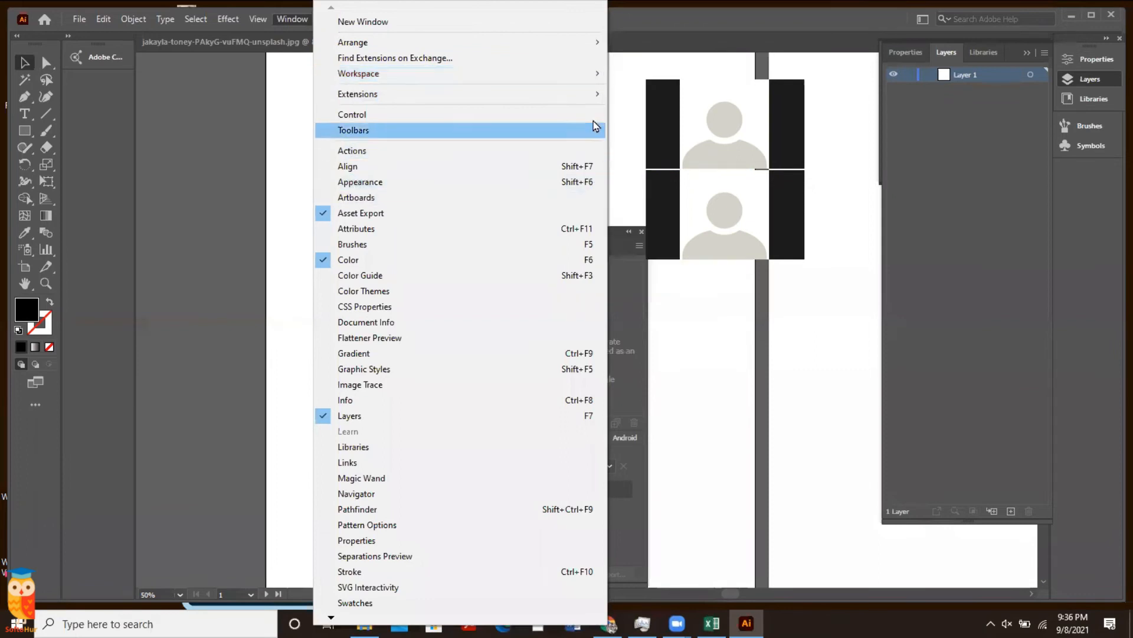
pyautogui.click(628, 115)
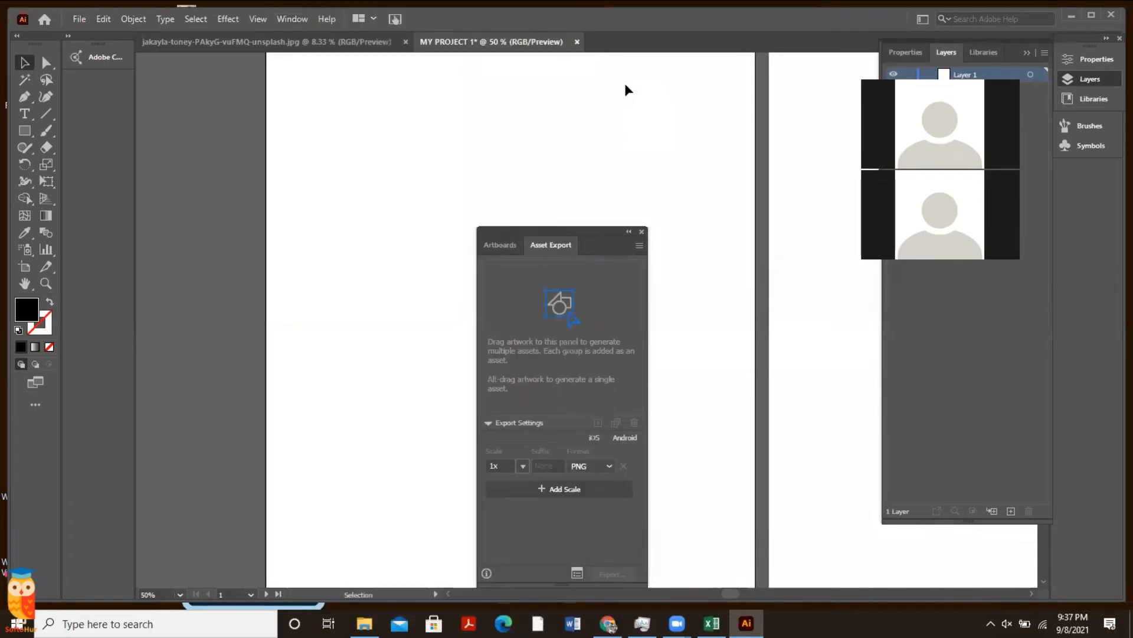
pyautogui.click(293, 19)
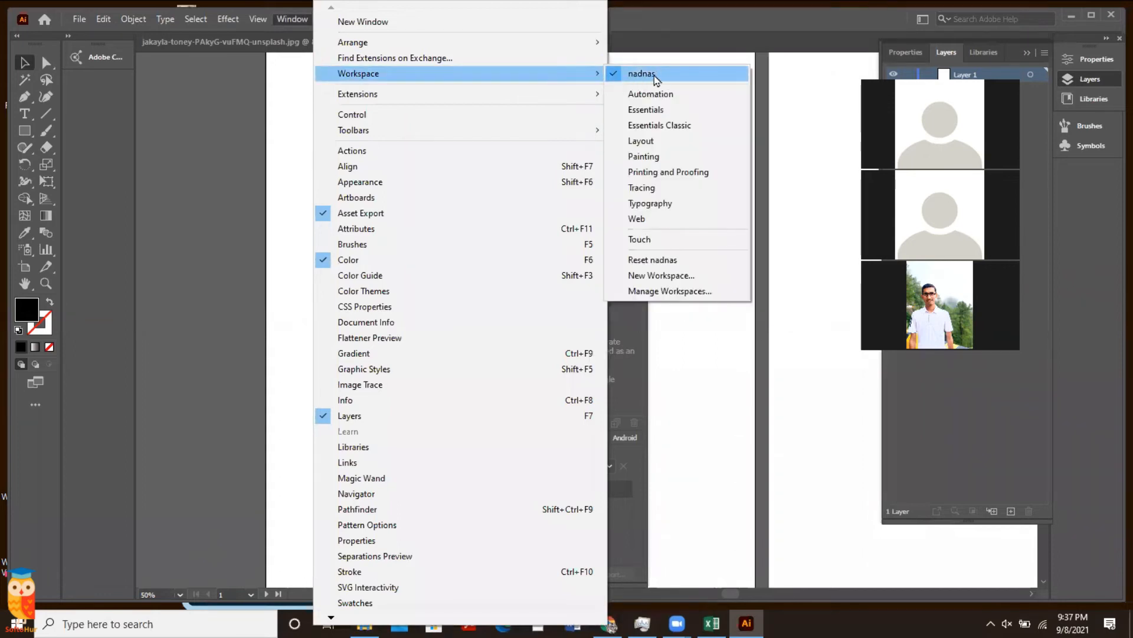
pyautogui.click(672, 29)
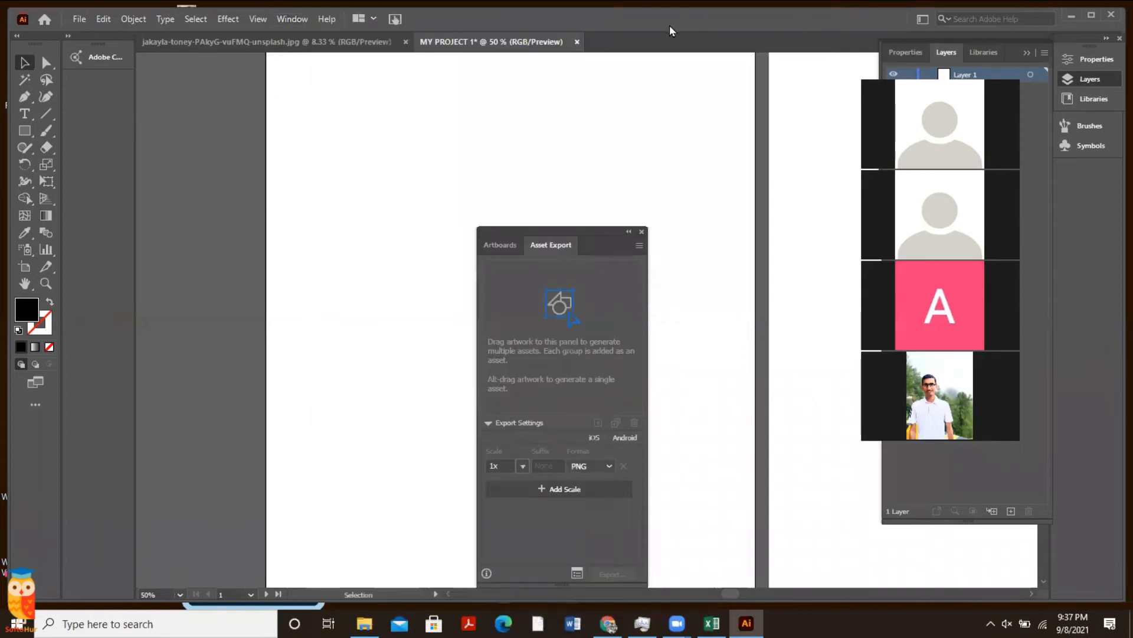
# Close the floating Asset Export panel and maximize the application window
pyautogui.click(644, 236)
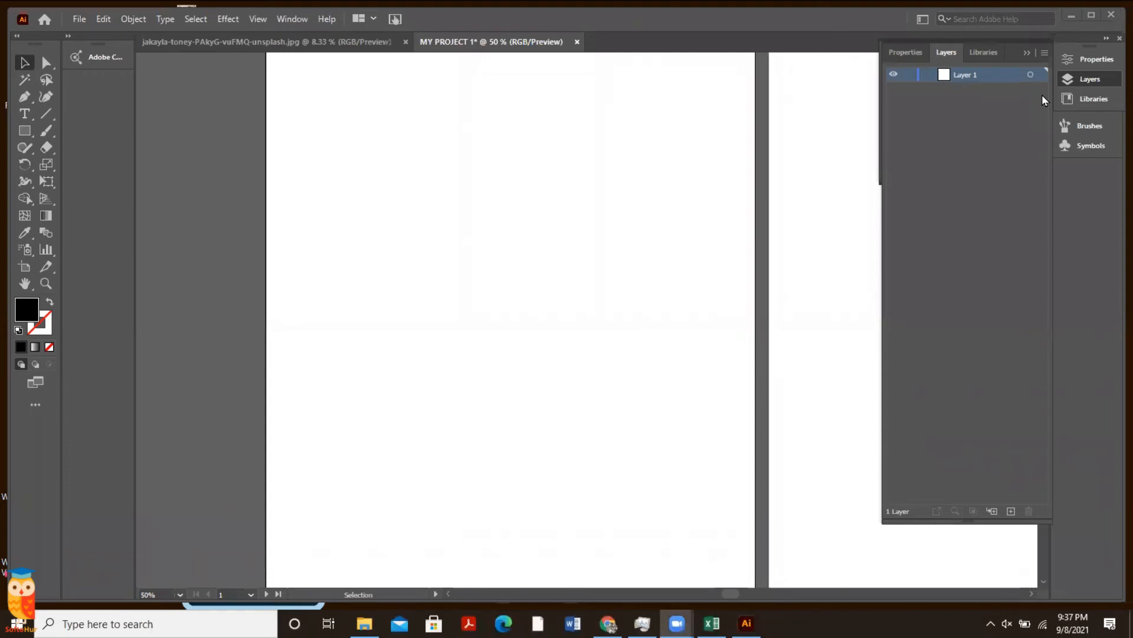
pyautogui.moveTo(652, 18); pyautogui.dragTo(636, 2)
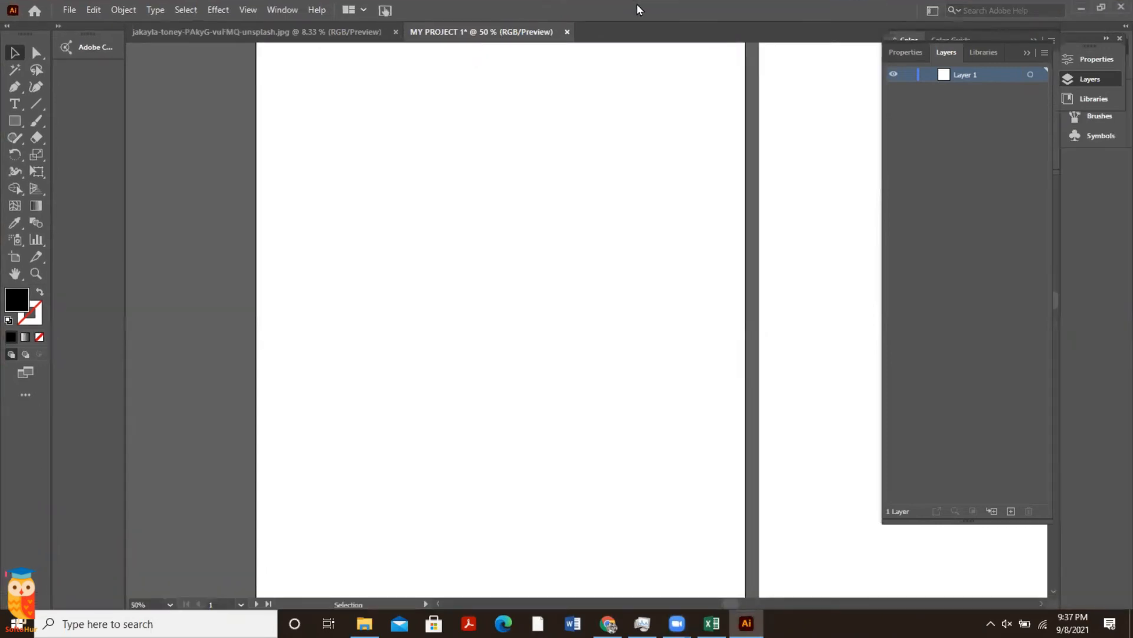
# Create a new 760 x 1080 px document with four artboards from the recent custom preset
pyautogui.click(74, 11)
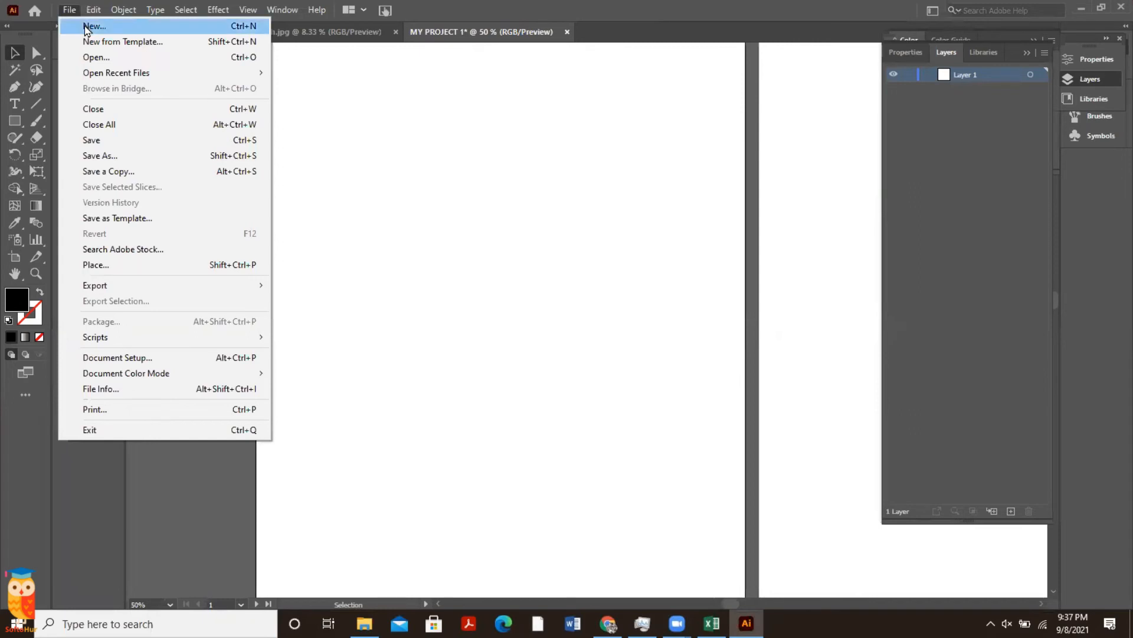
pyautogui.click(88, 27)
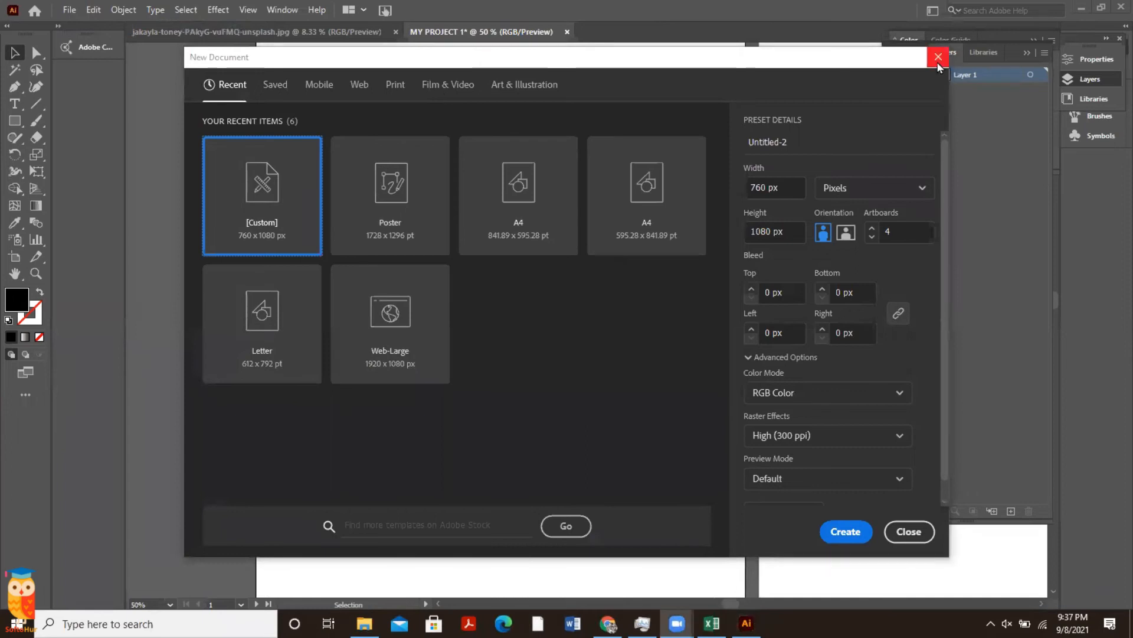
pyautogui.moveTo(865, 55); pyautogui.dragTo(940, 9)
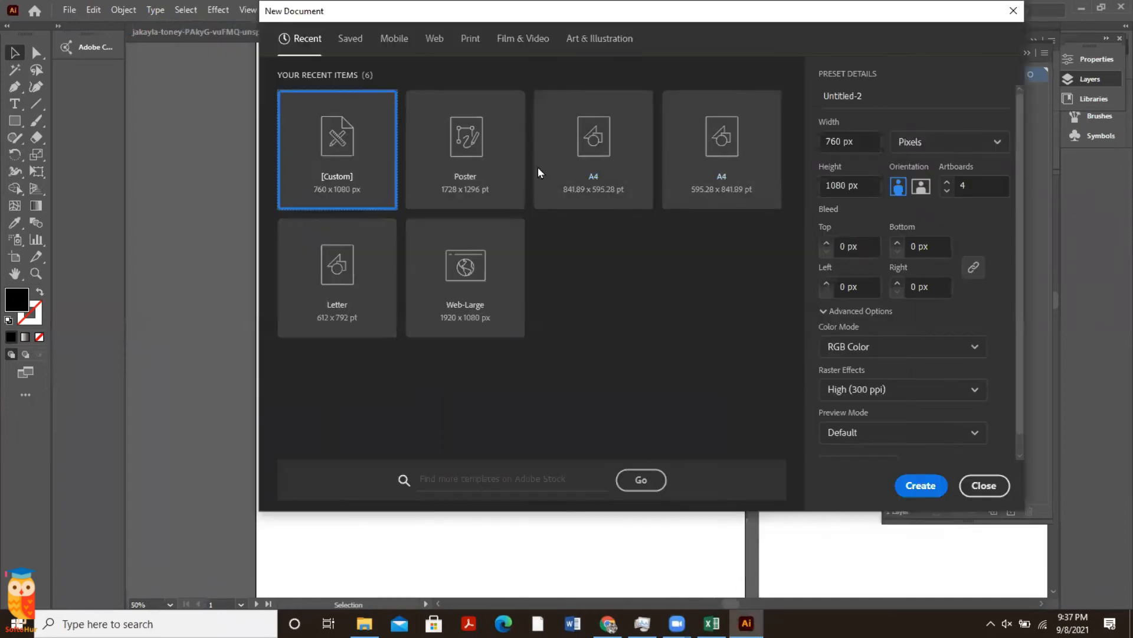
pyautogui.click(931, 483)
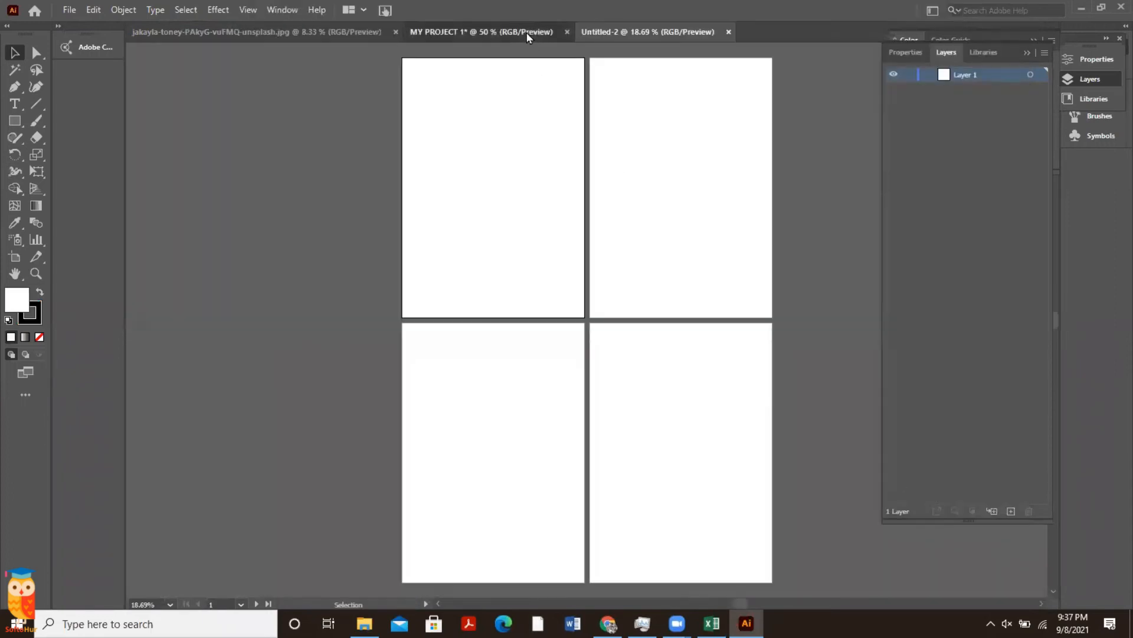
# Switch between MY PROJECT 1 and Untitled-2, float the MY PROJECT 1 window and dock it again after Untitled-2
pyautogui.click(527, 32)
pyautogui.click(614, 32)
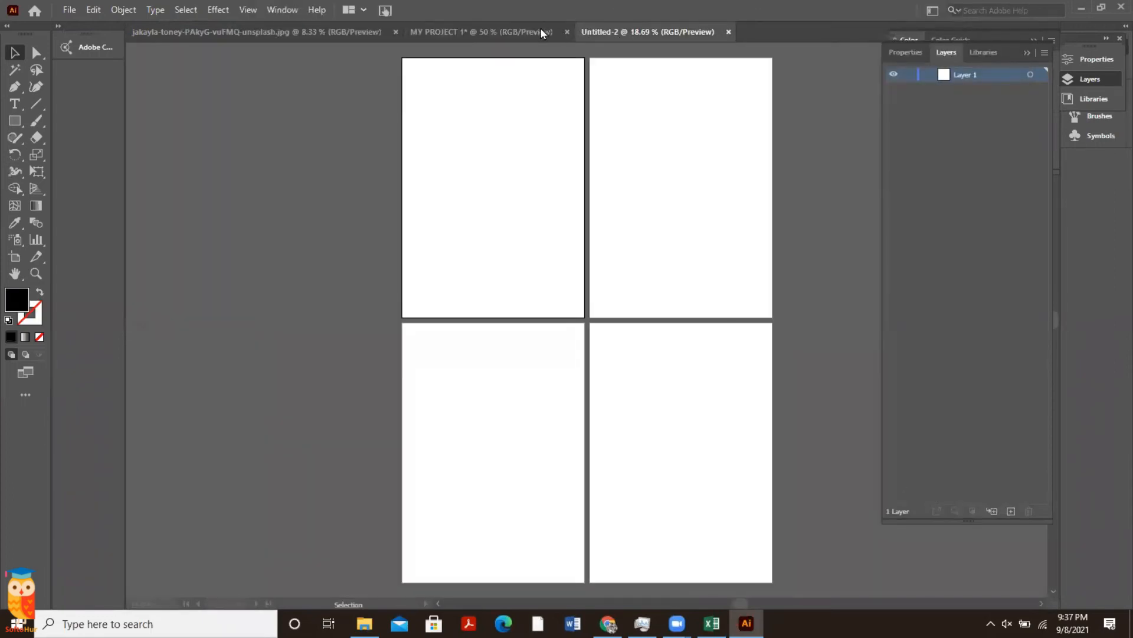
pyautogui.click(535, 31)
pyautogui.moveTo(535, 31); pyautogui.dragTo(302, 57)
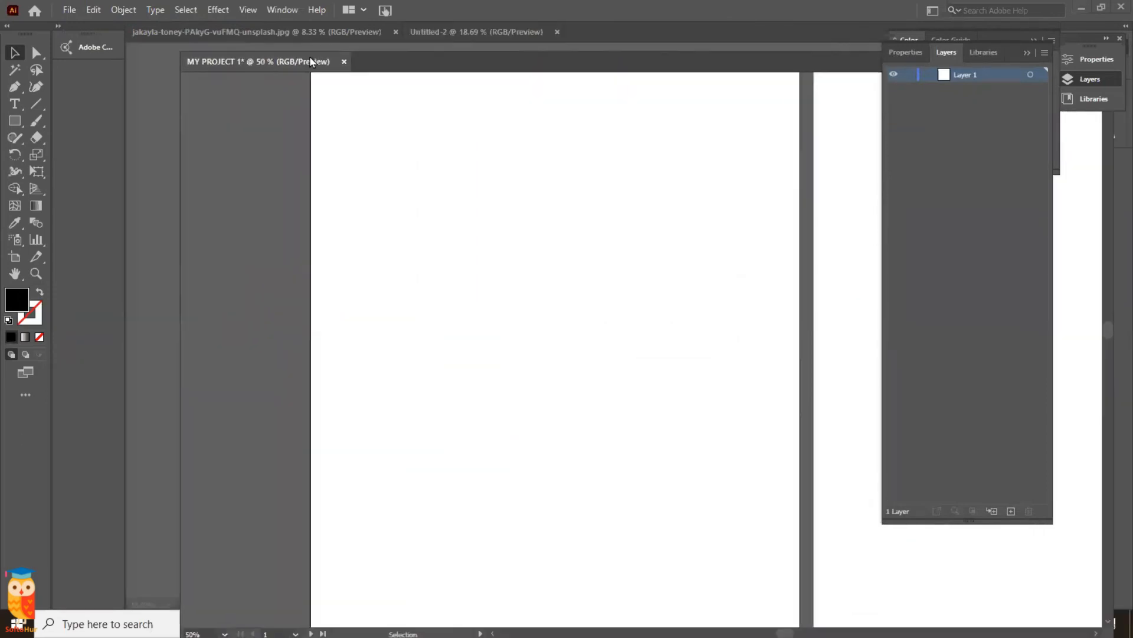
pyautogui.moveTo(415, 66)
pyautogui.mouseDown()
pyautogui.moveTo(423, 71)
pyautogui.moveTo(268, 43)
pyautogui.moveTo(255, 55)
pyautogui.moveTo(295, 223)
pyautogui.moveTo(286, 230)
pyautogui.moveTo(435, 56)
pyautogui.moveTo(451, 87)
pyautogui.moveTo(610, 26)
pyautogui.moveTo(602, 40)
pyautogui.mouseUp()
pyautogui.click(486, 33)
# Undock the jakayla-toney unsplash image document and dock it again as the last document tab
pyautogui.click(361, 34)
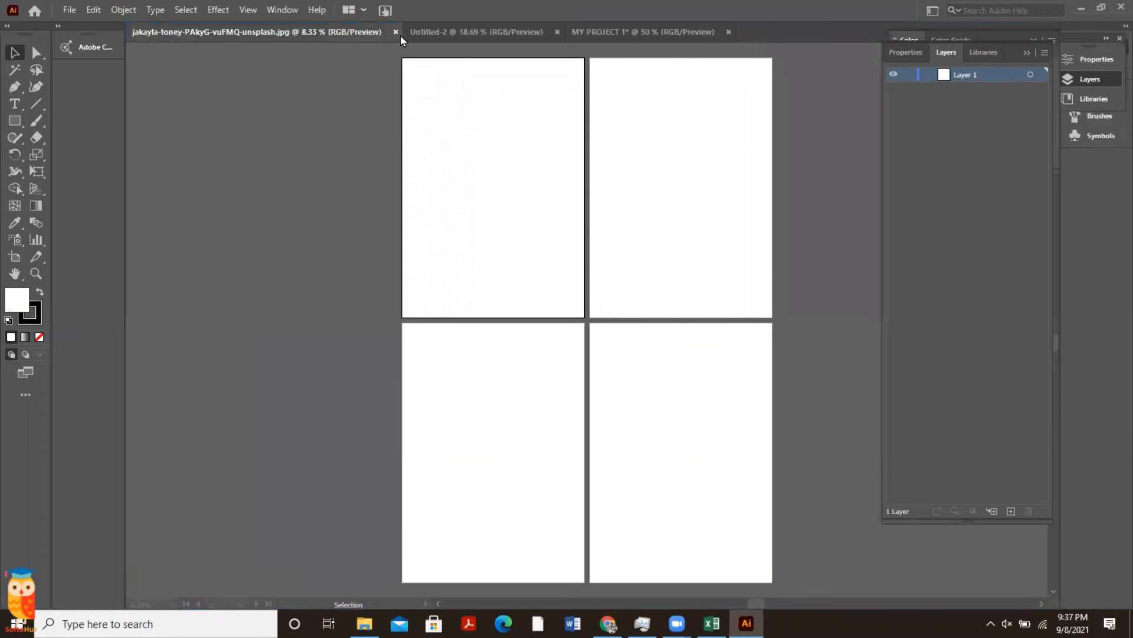
pyautogui.moveTo(348, 35); pyautogui.dragTo(296, 90)
pyautogui.moveTo(379, 67); pyautogui.dragTo(411, 105)
pyautogui.moveTo(416, 41); pyautogui.dragTo(416, 41)
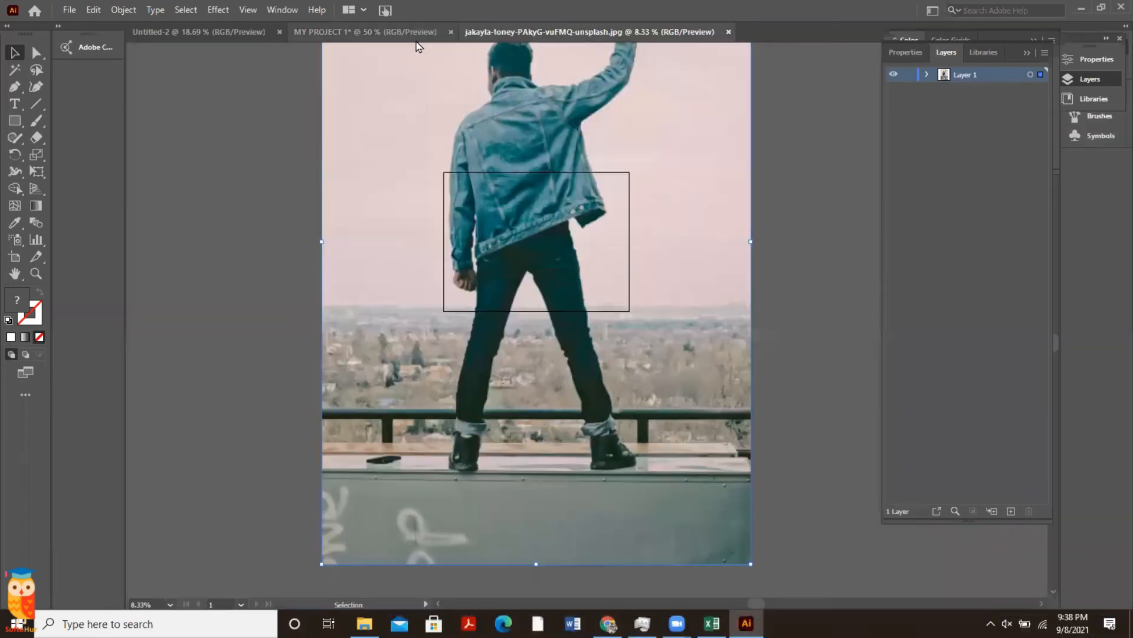
# Arrange the open documents in a two-up layout with the windows side by side
pyautogui.click(365, 11)
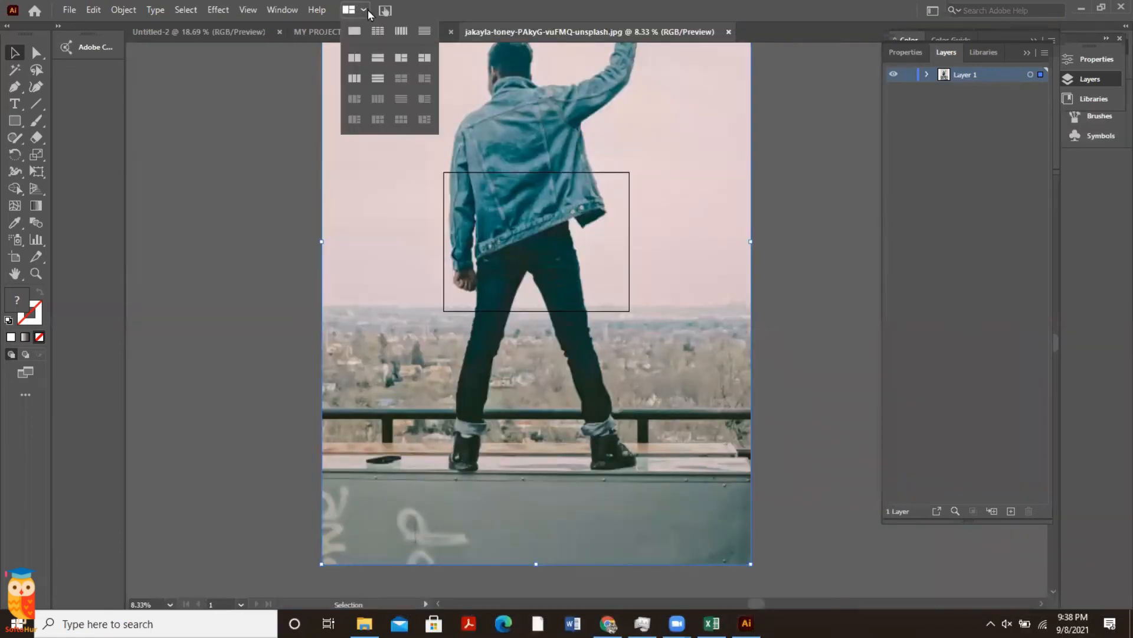
pyautogui.click(354, 57)
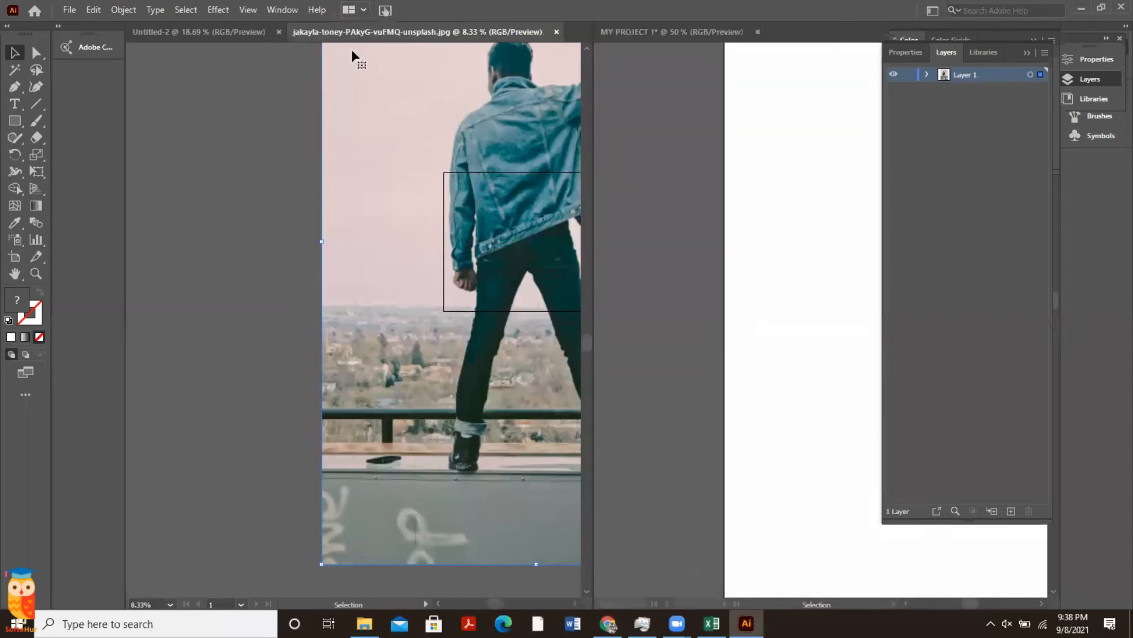
# Reapply the side-by-side two-up layout and shift the views of the image and MY PROJECT 1 windows sideways
pyautogui.click(364, 10)
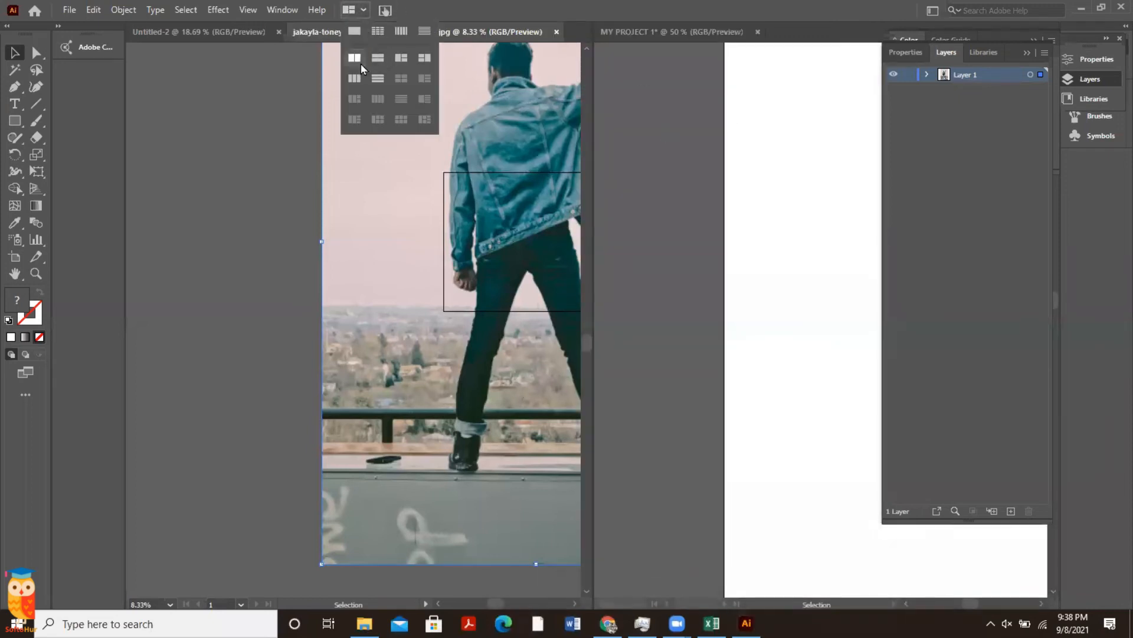
pyautogui.click(360, 64)
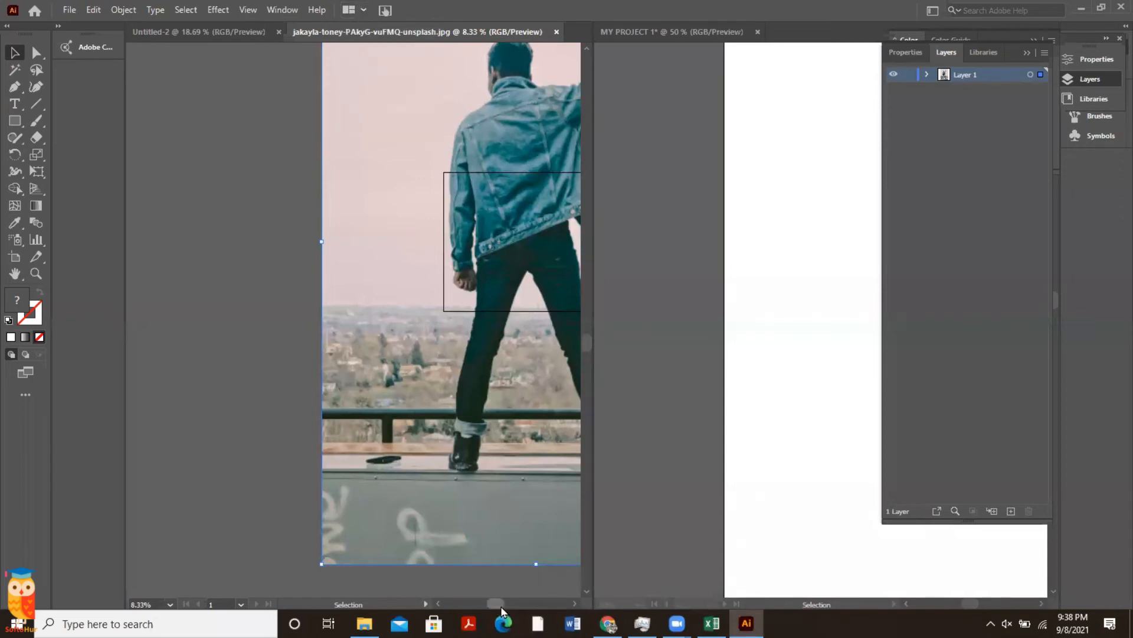
pyautogui.click(971, 608)
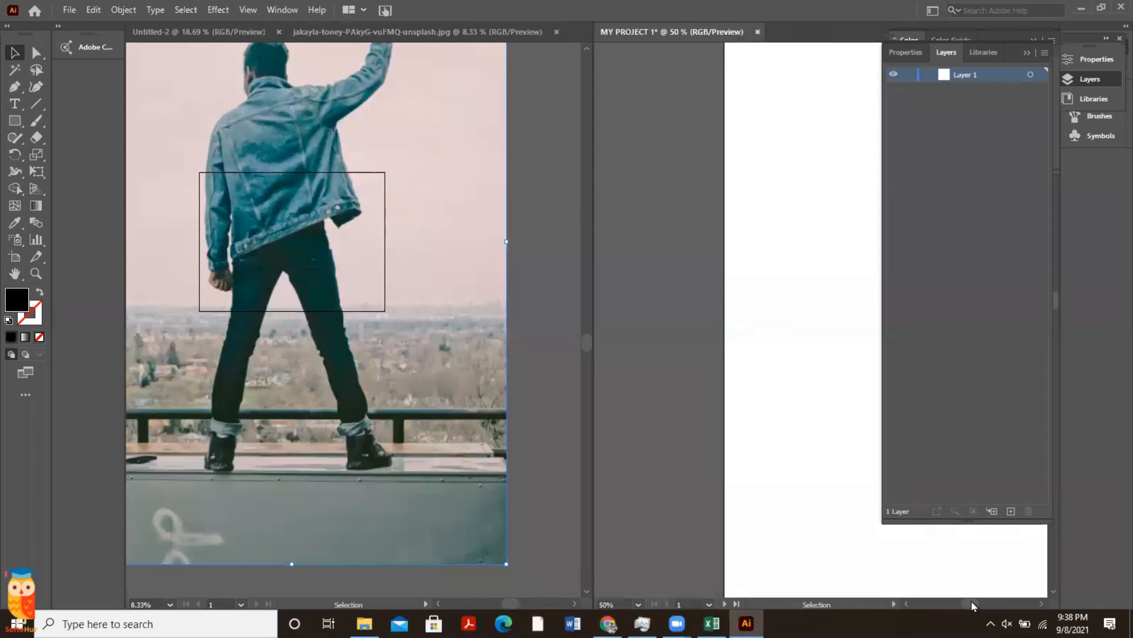
pyautogui.moveTo(992, 603); pyautogui.dragTo(977, 603)
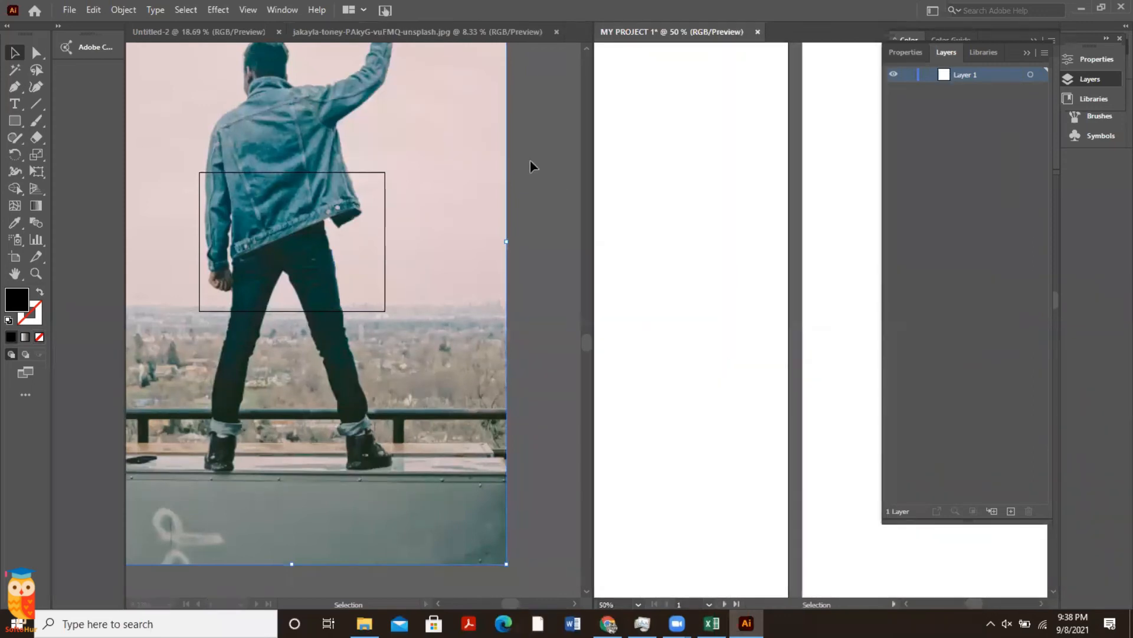
# Arrange the three documents in a three-up layout with Untitled-2 full height beside stacked MY PROJECT 1 and image windows, and activate each window
pyautogui.click(366, 11)
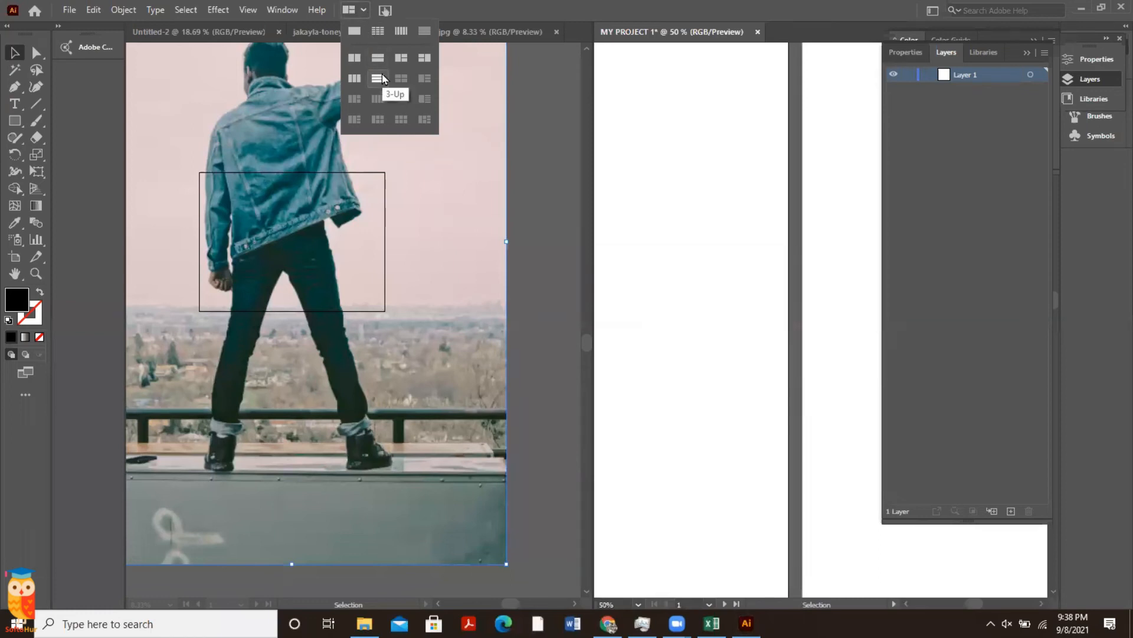
pyautogui.click(405, 65)
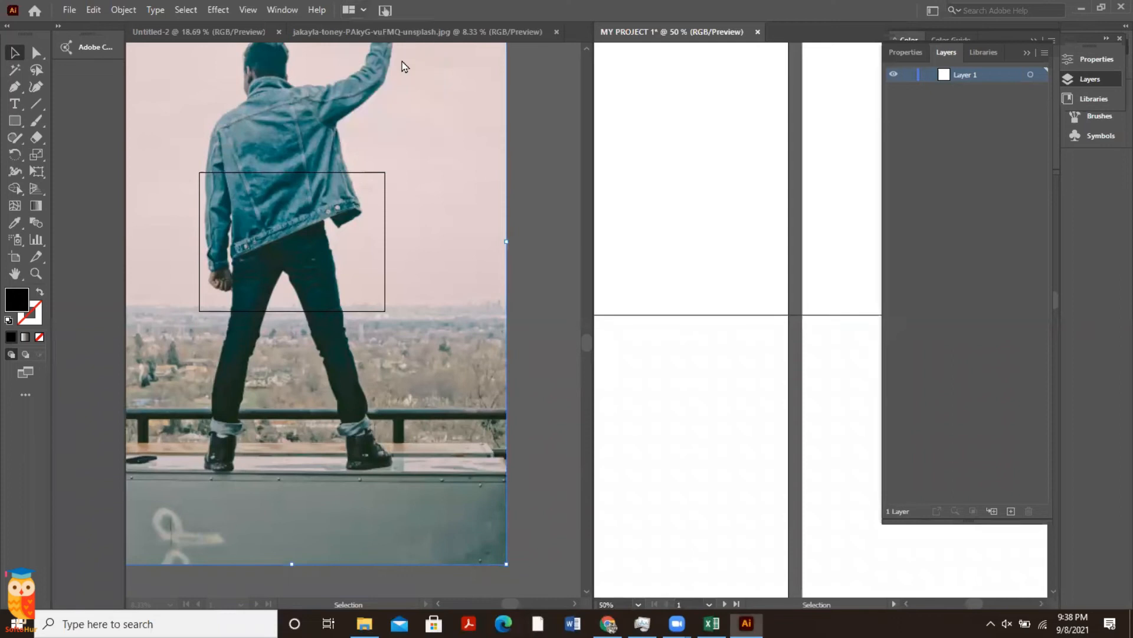
pyautogui.moveTo(501, 604); pyautogui.dragTo(506, 605)
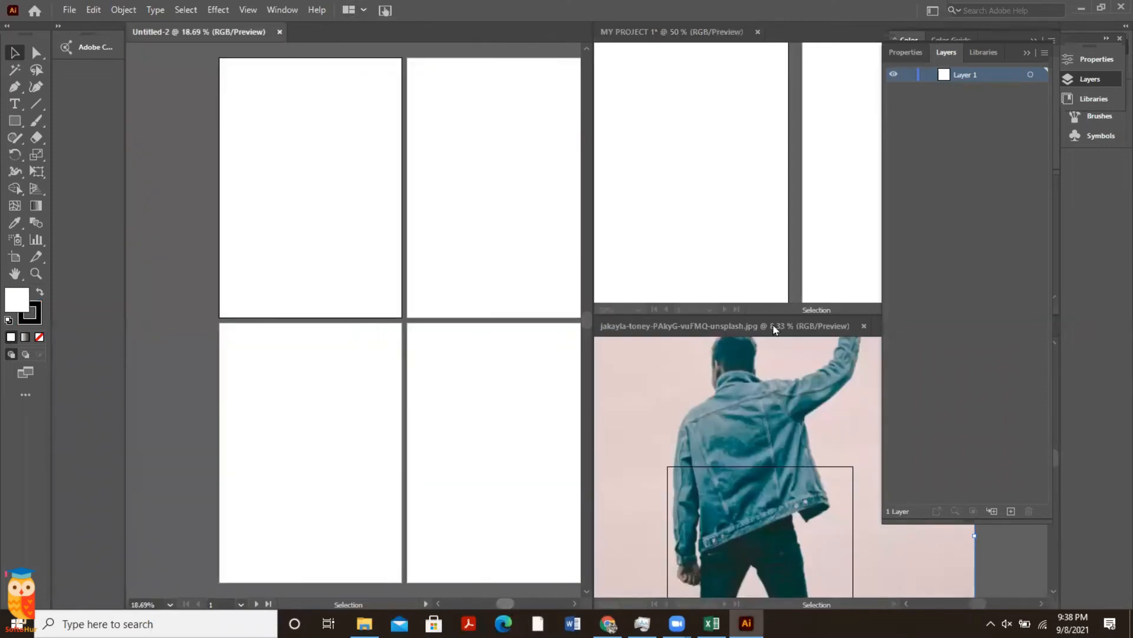
pyautogui.click(814, 261)
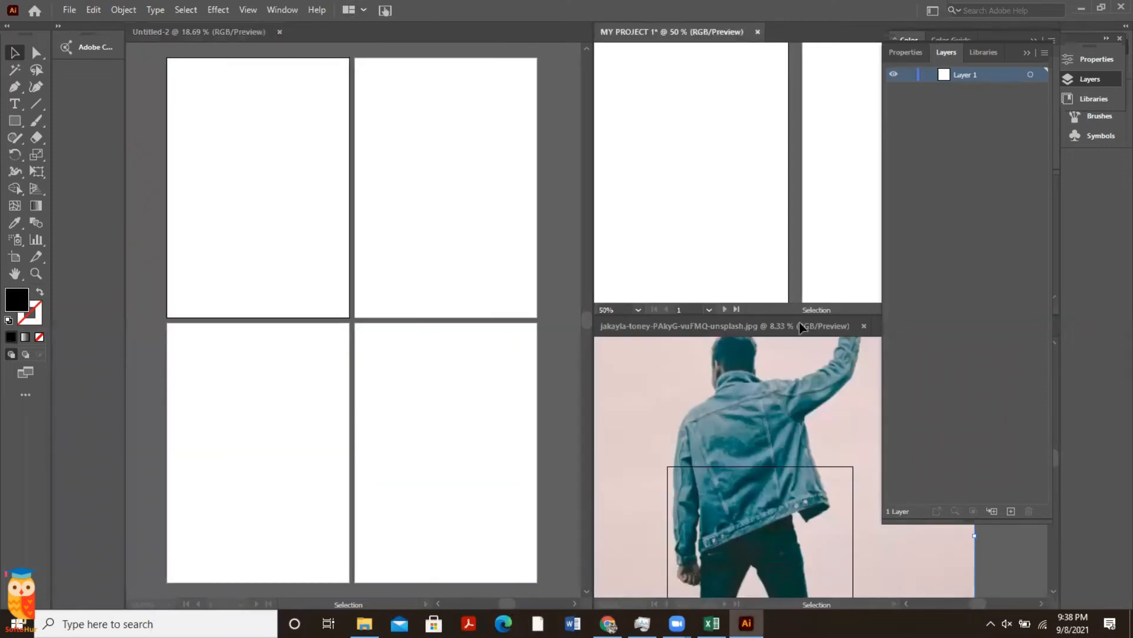
pyautogui.click(787, 434)
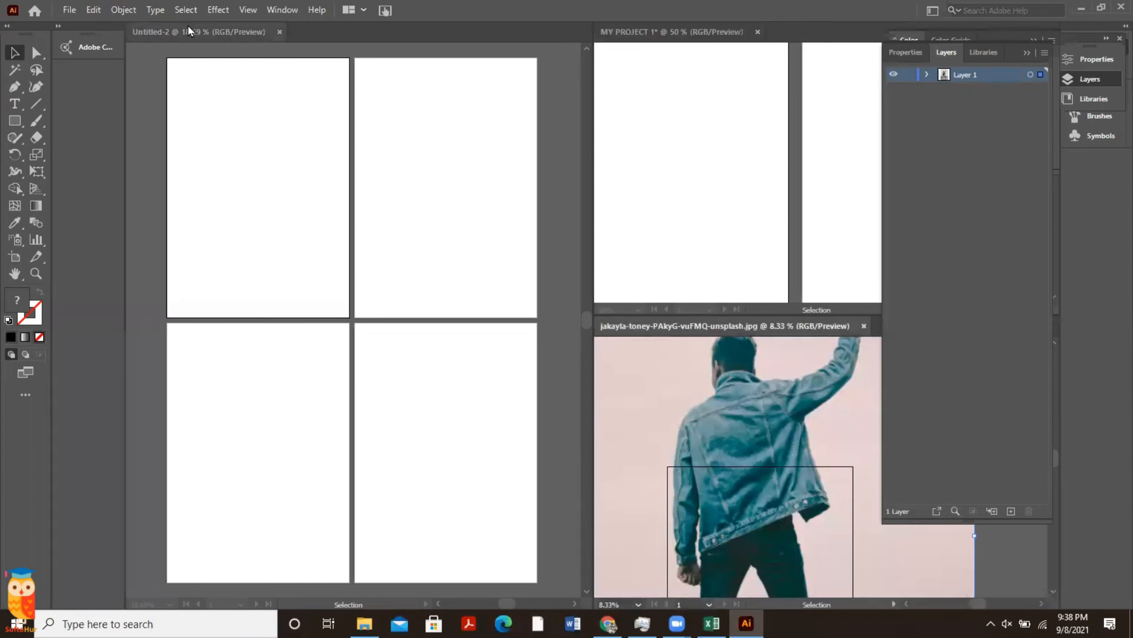
# Browse the Downloads folder for a file to use in New from Template, and cancel without creating a document
pyautogui.click(70, 10)
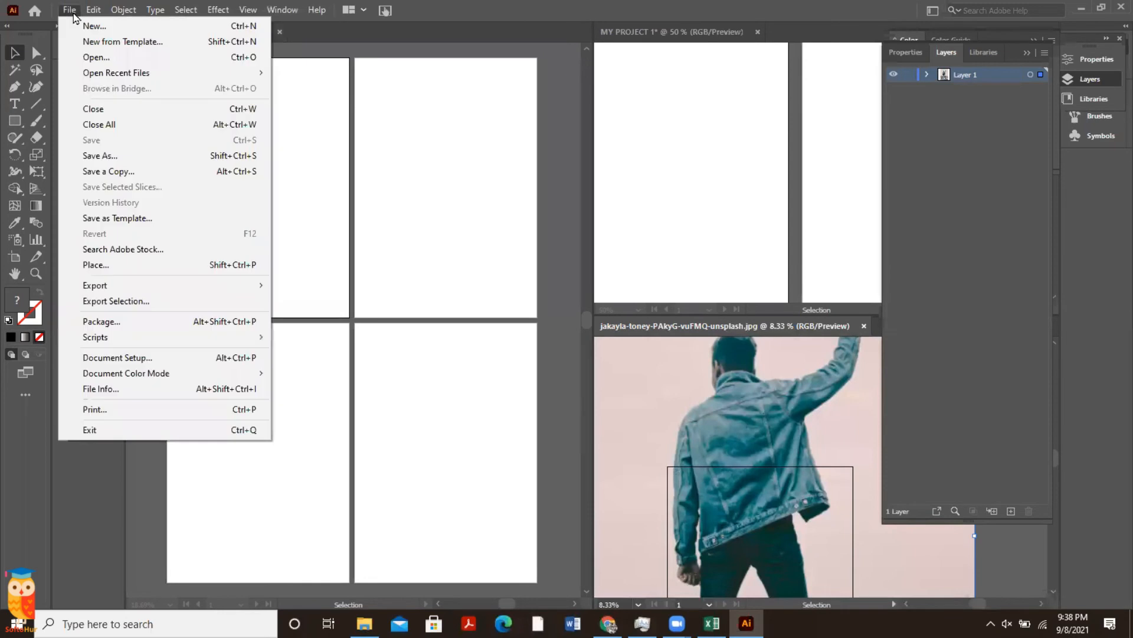
pyautogui.click(109, 42)
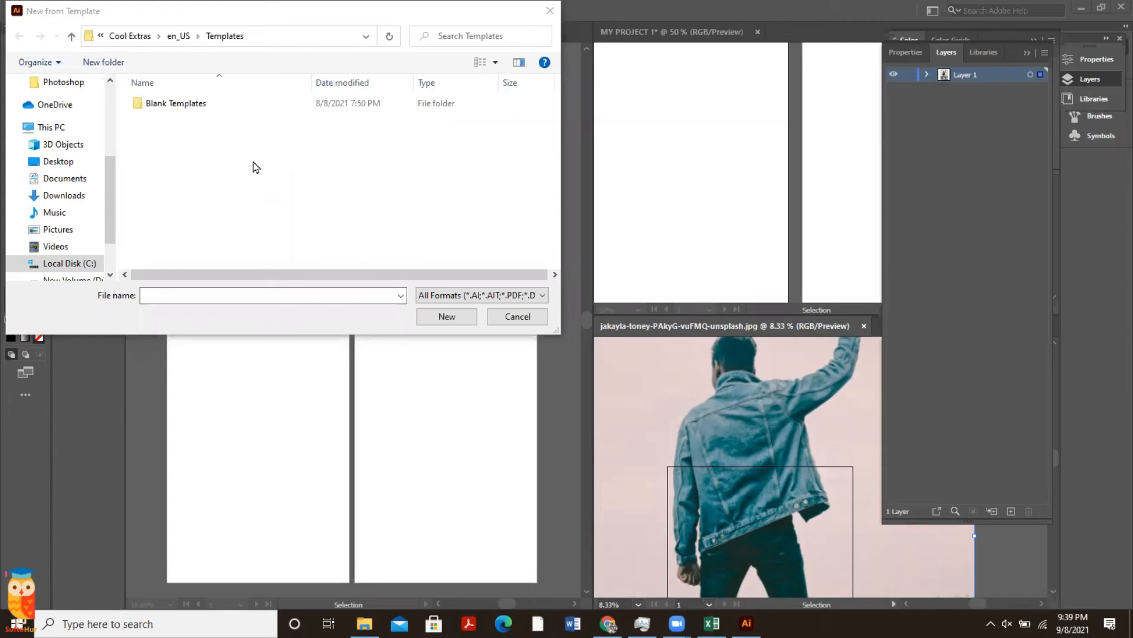
pyautogui.click(310, 186)
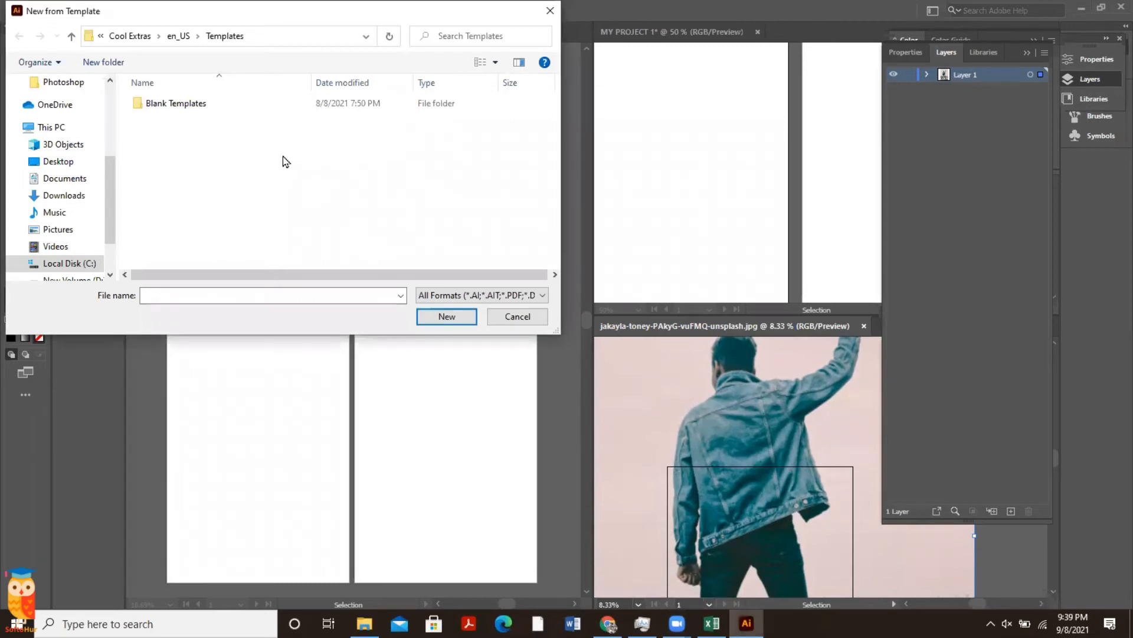
pyautogui.click(66, 195)
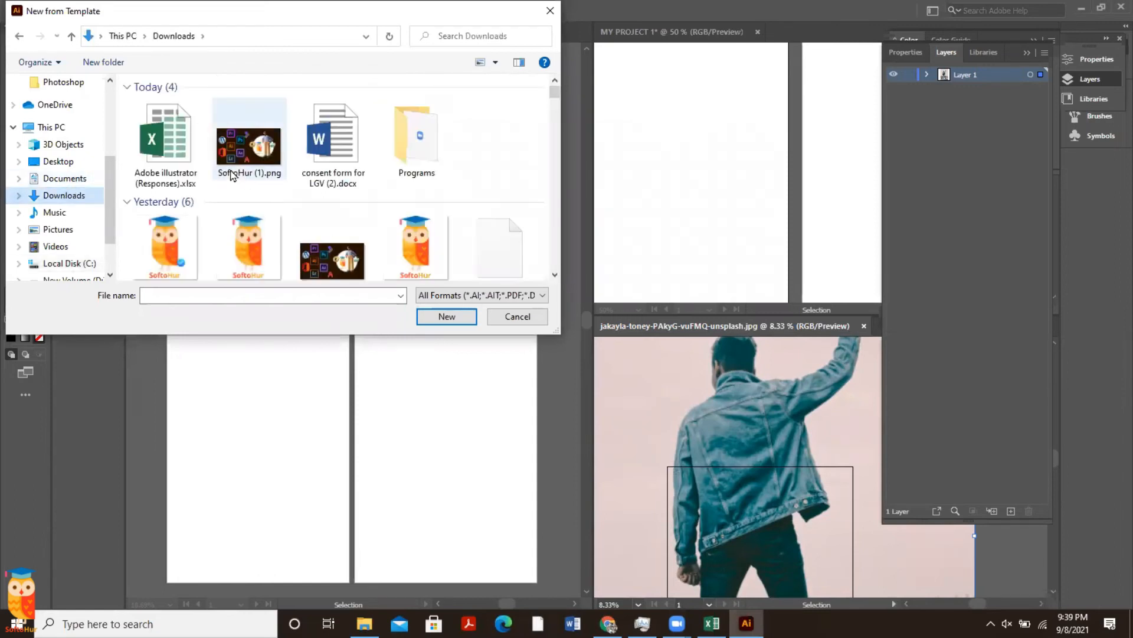
pyautogui.scroll(-5, 232, 176)
pyautogui.click(497, 318)
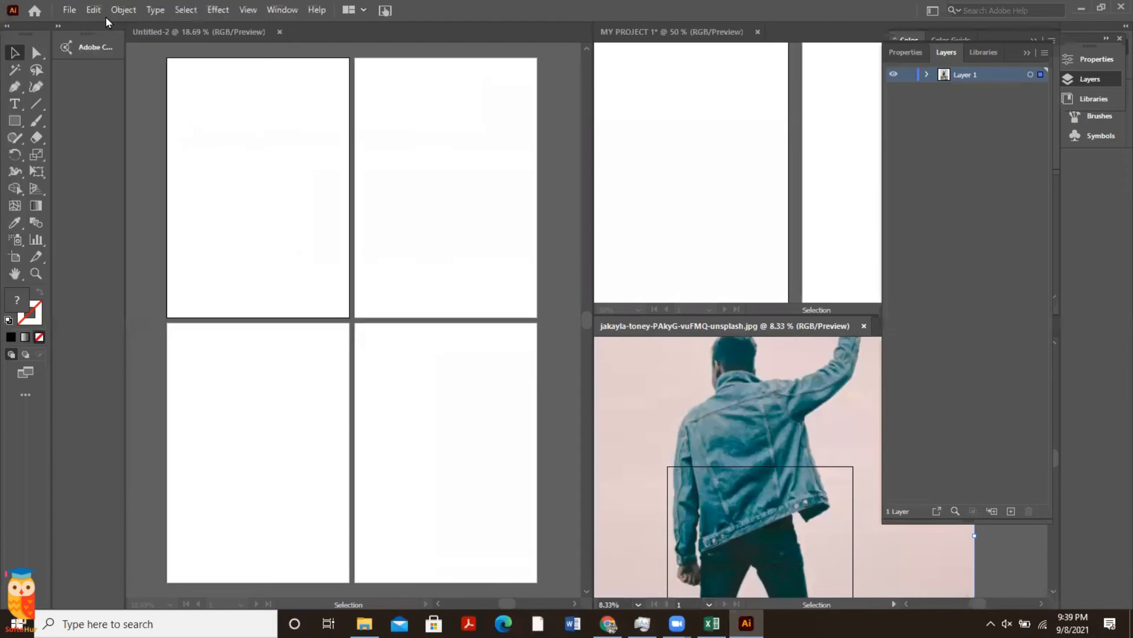
pyautogui.click(84, 12)
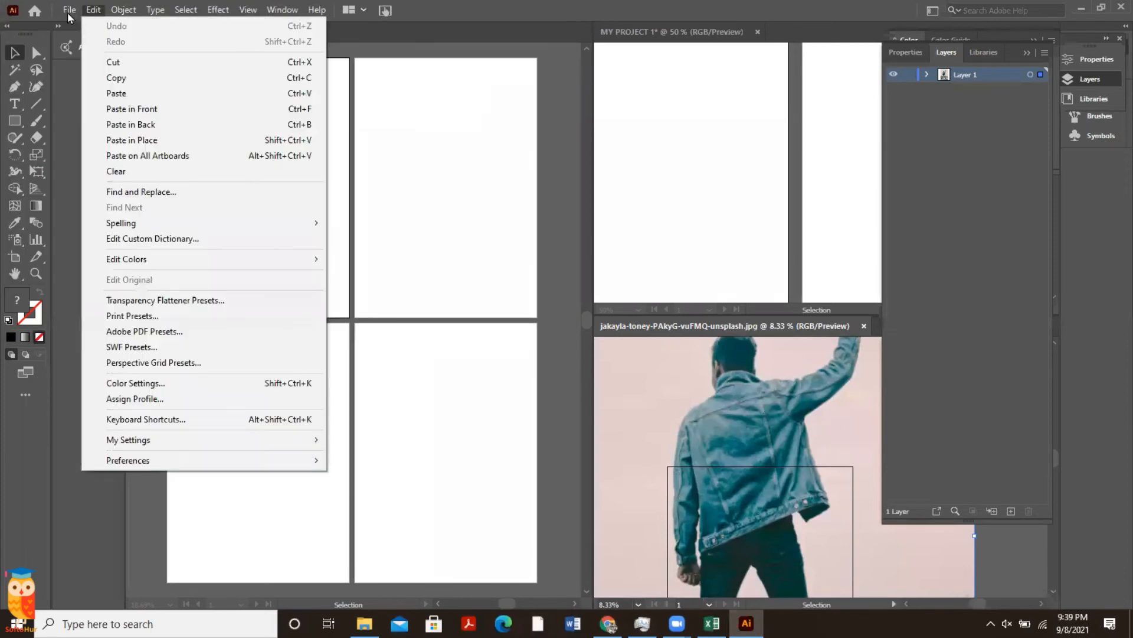
pyautogui.moveTo(67, 17)
pyautogui.moveTo(105, 74)
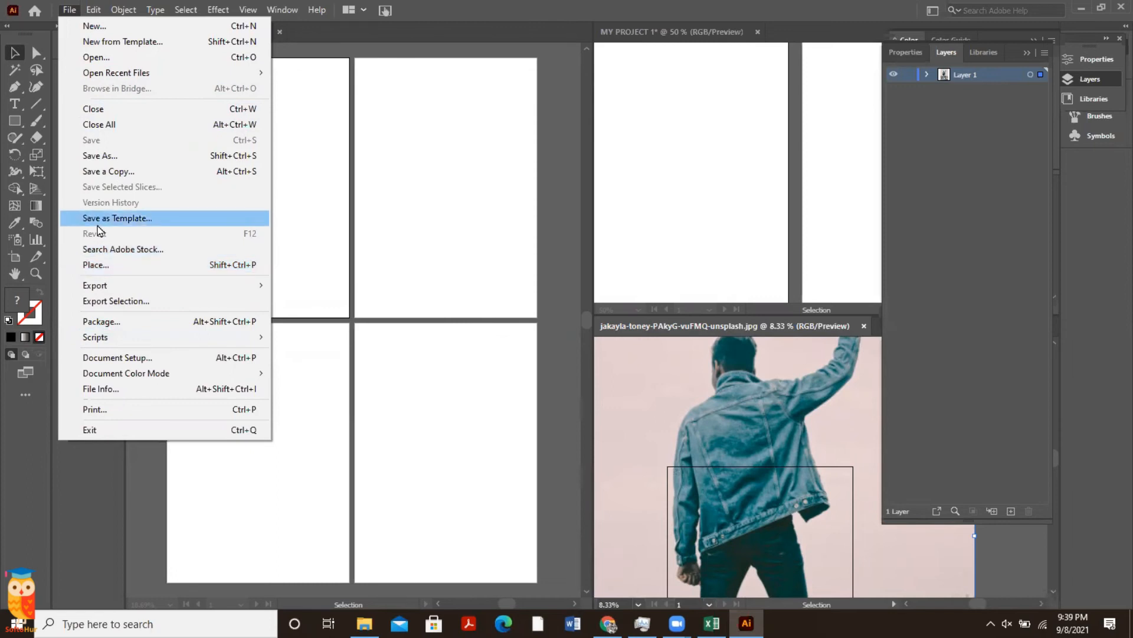
pyautogui.click(89, 10)
pyautogui.click(88, 12)
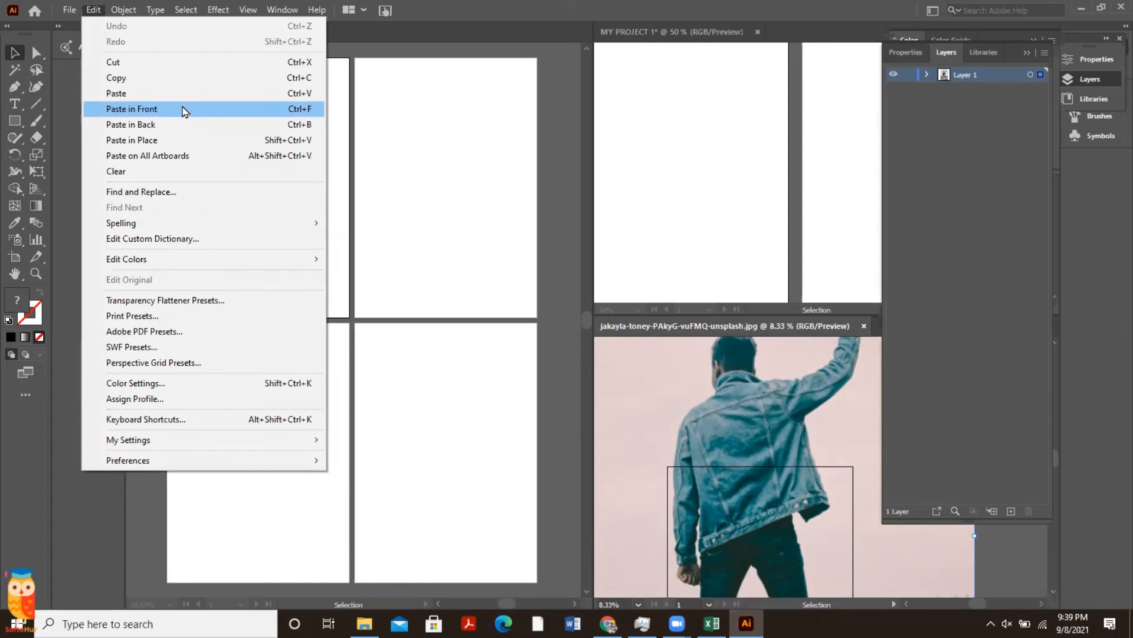
pyautogui.moveTo(123, 10)
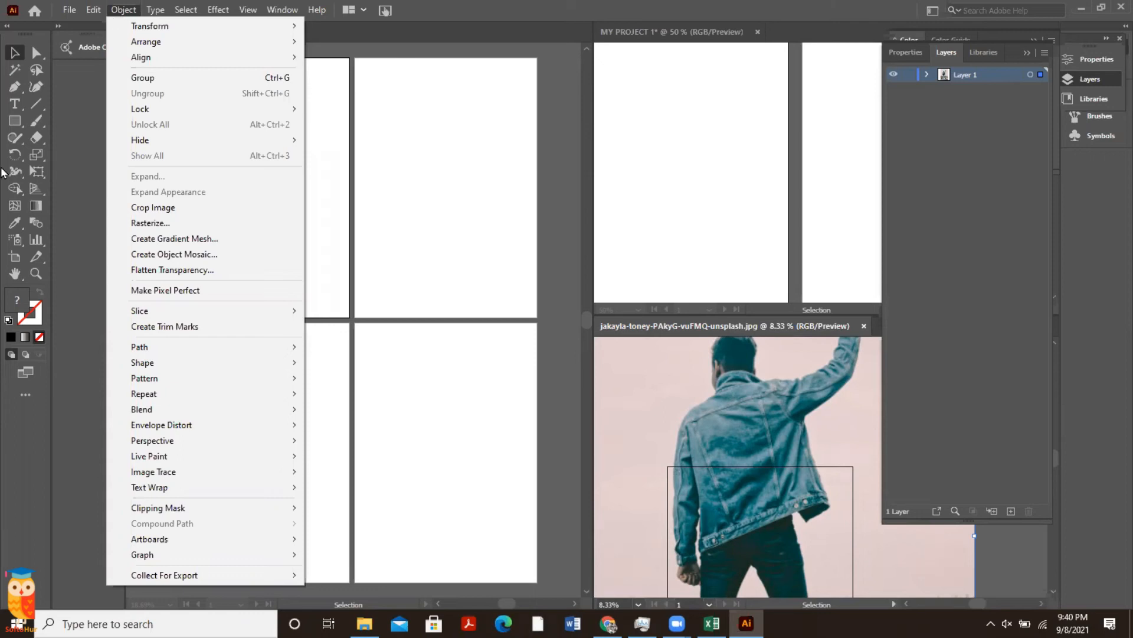
# Place a "Lorem ipsum" point text on the first artboard of Untitled-2 with the Type tool
pyautogui.click(15, 138)
pyautogui.click(14, 104)
pyautogui.click(280, 215)
pyautogui.click(281, 215)
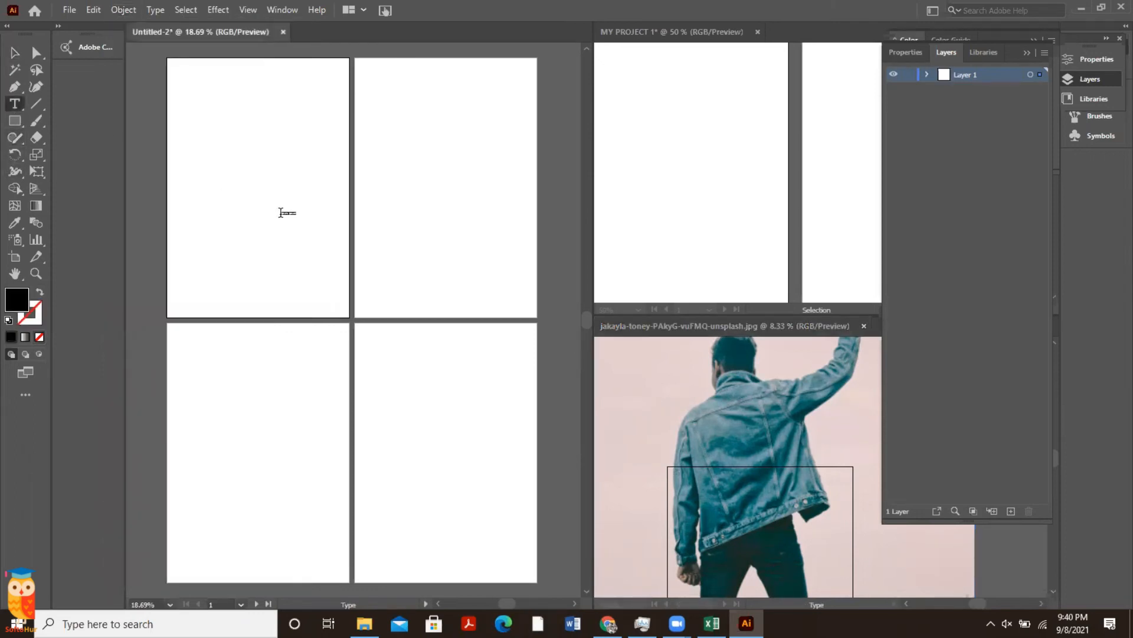
pyautogui.scroll(4, 279, 212)
pyautogui.scroll(4, 278, 212)
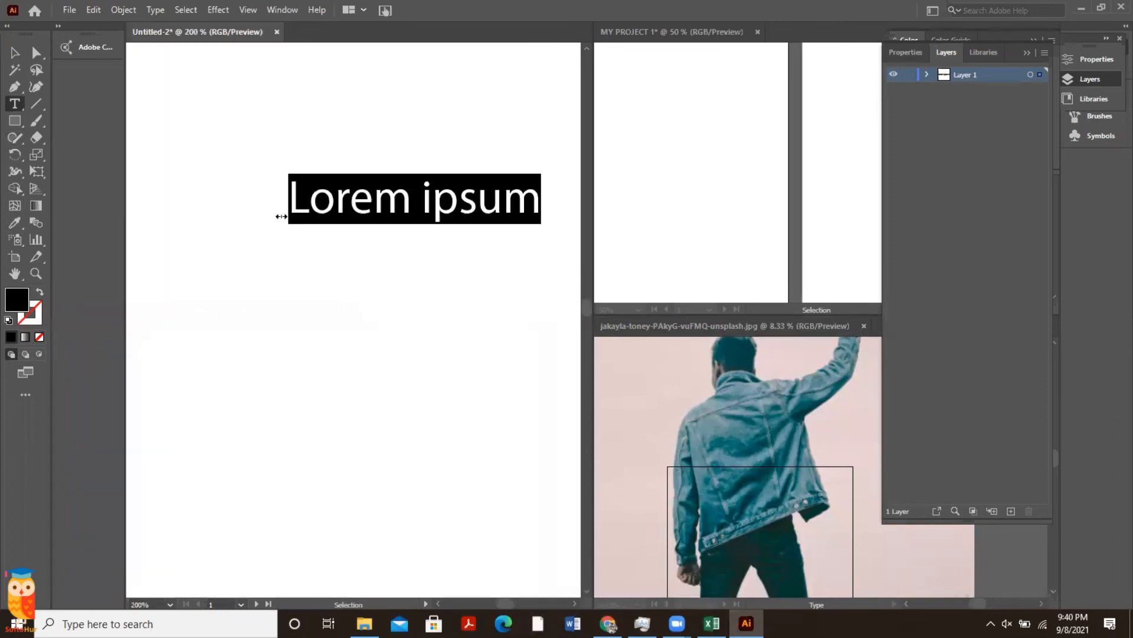
# Select the "Lorem ipsum" text object and try to convert it to a shape
pyautogui.click(16, 55)
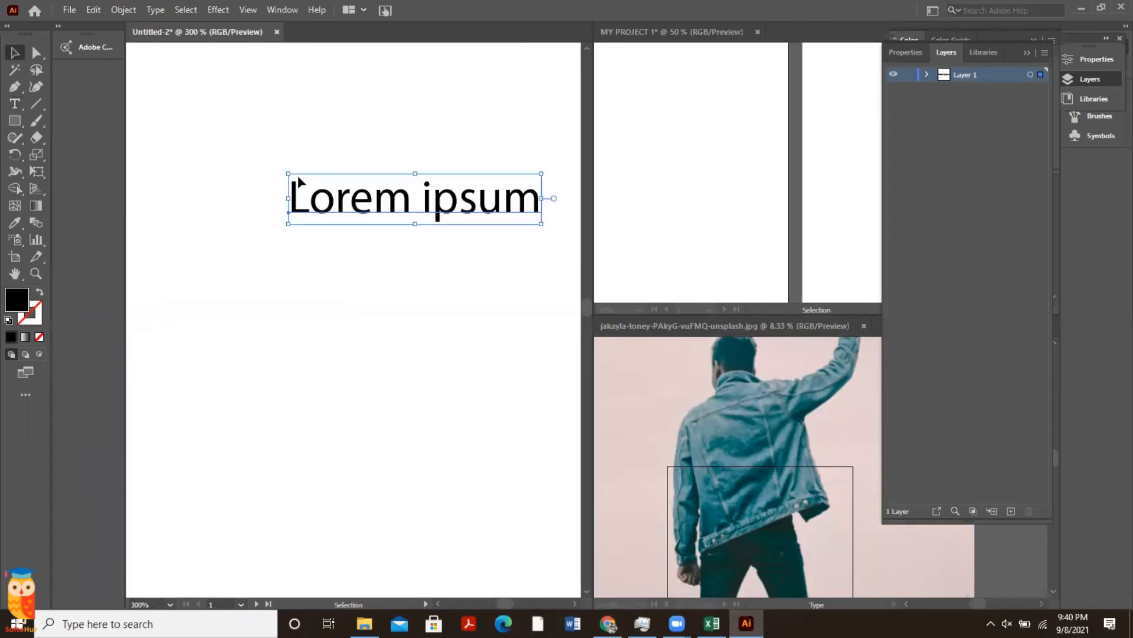
pyautogui.tripleClick(331, 206)
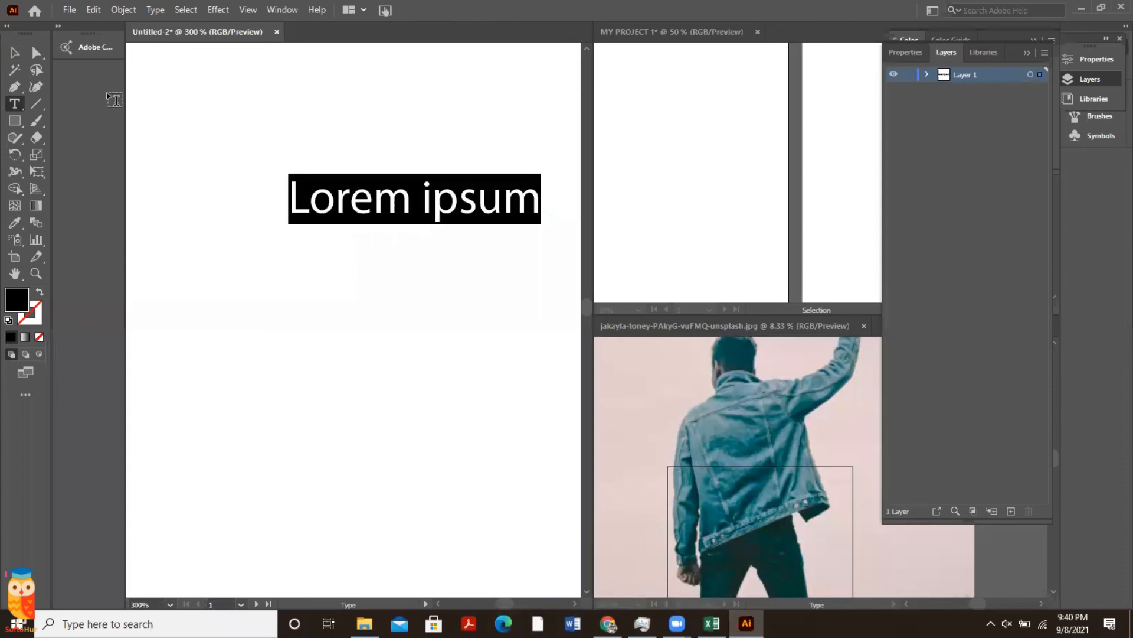
pyautogui.click(16, 53)
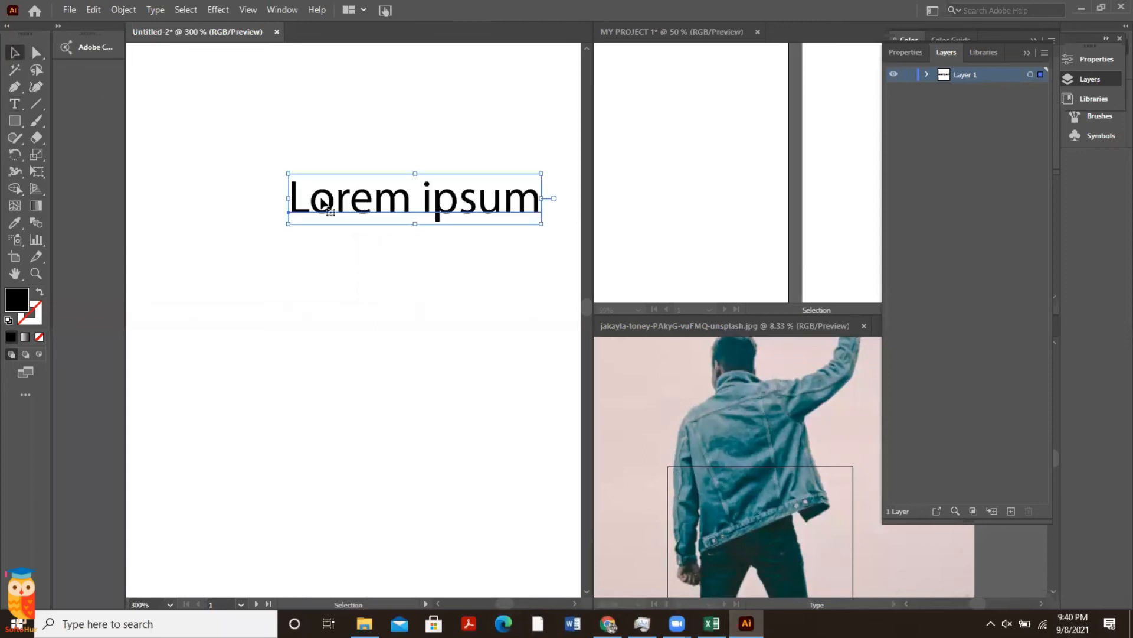
pyautogui.click(123, 10)
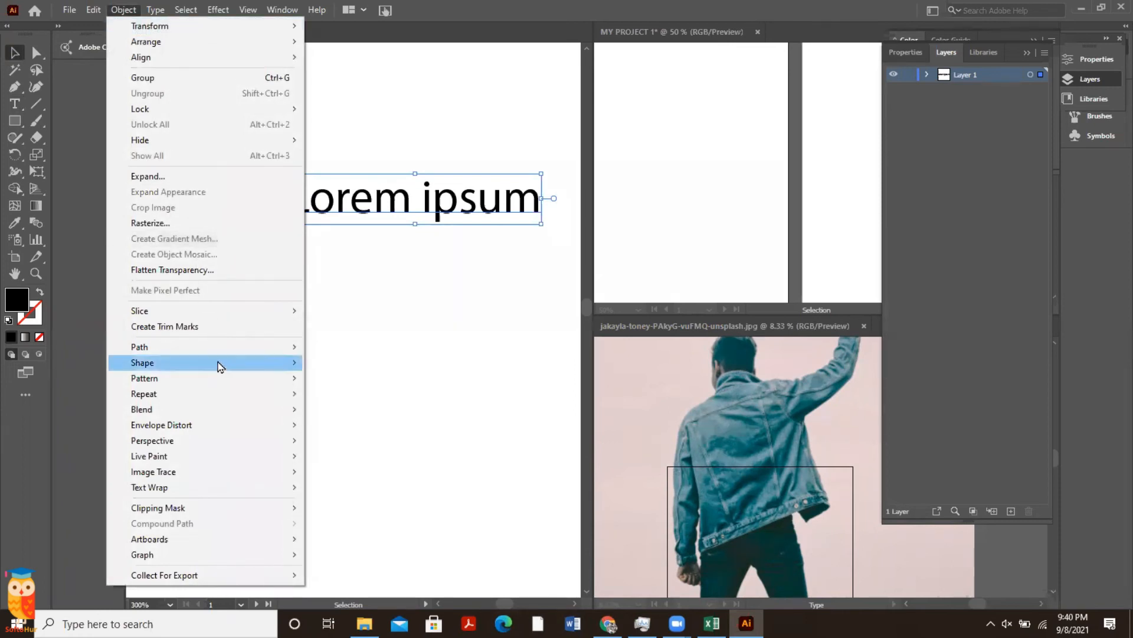
pyautogui.moveTo(218, 362)
pyautogui.click(325, 365)
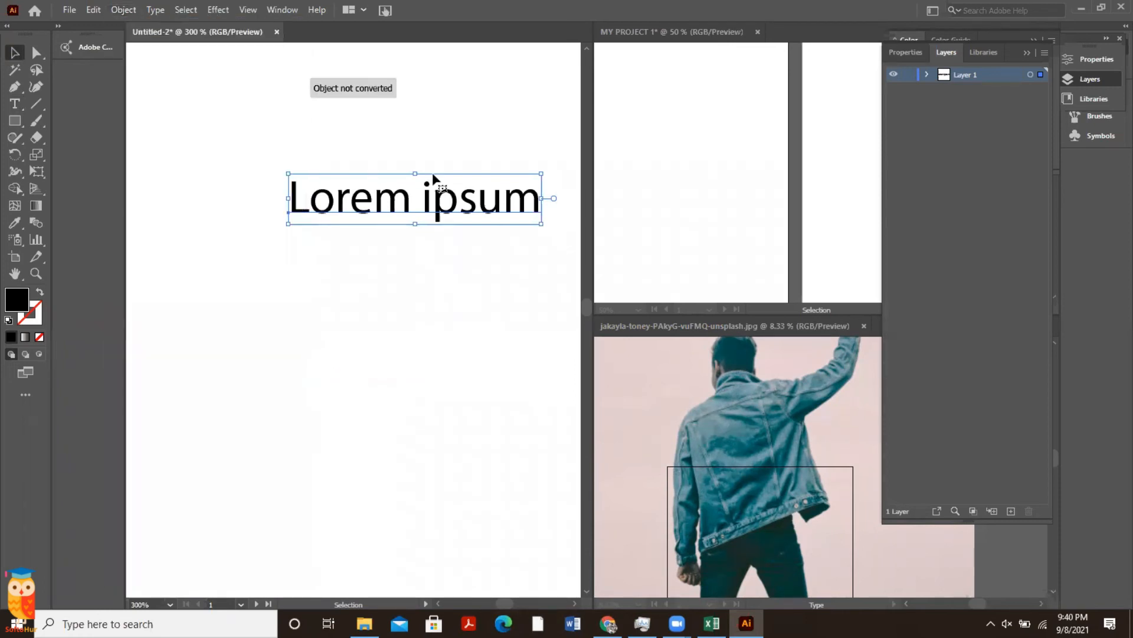
# Highlight the word "Lorem" with the Type tool and return to having the whole text object selected
pyautogui.press('t')
pyautogui.tripleClick(404, 202)
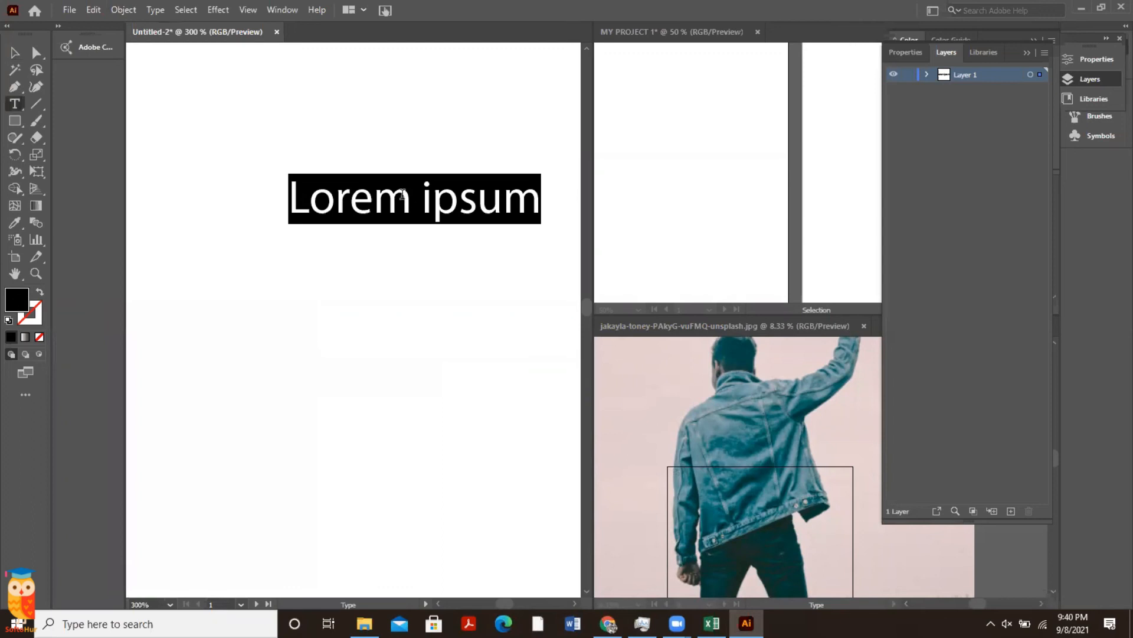
pyautogui.doubleClick(402, 195)
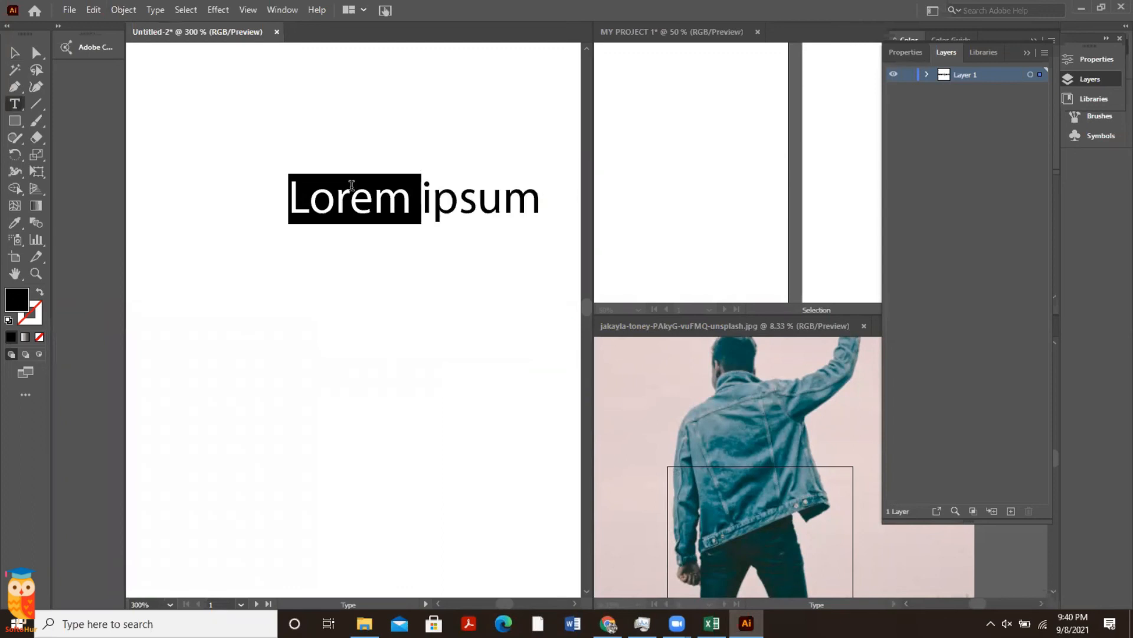
pyautogui.click(15, 52)
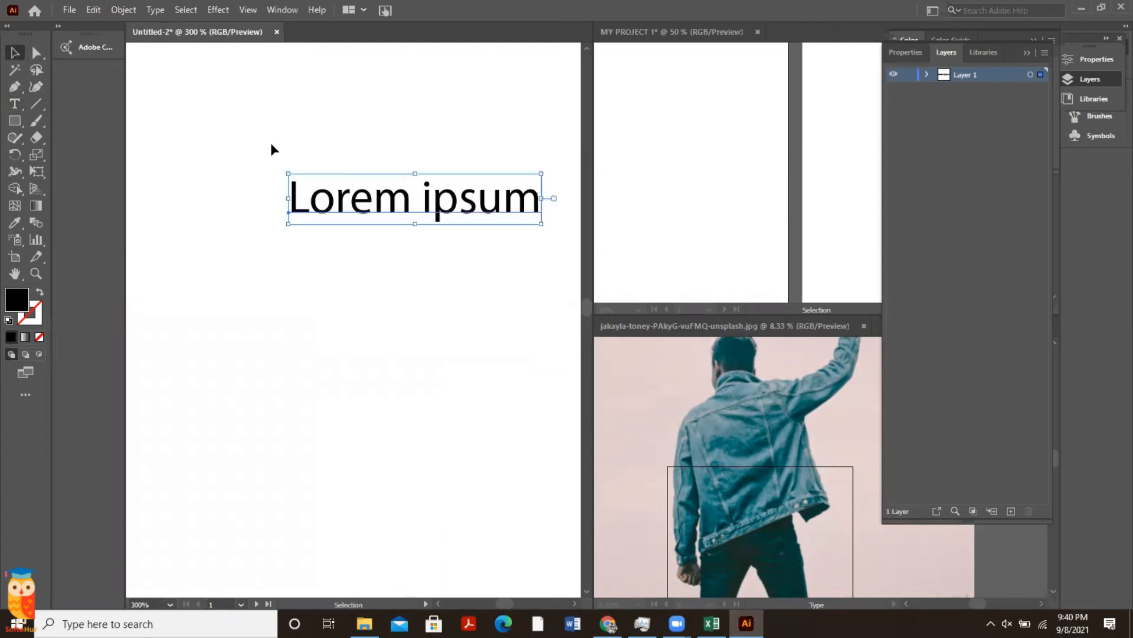
pyautogui.rightClick(358, 210)
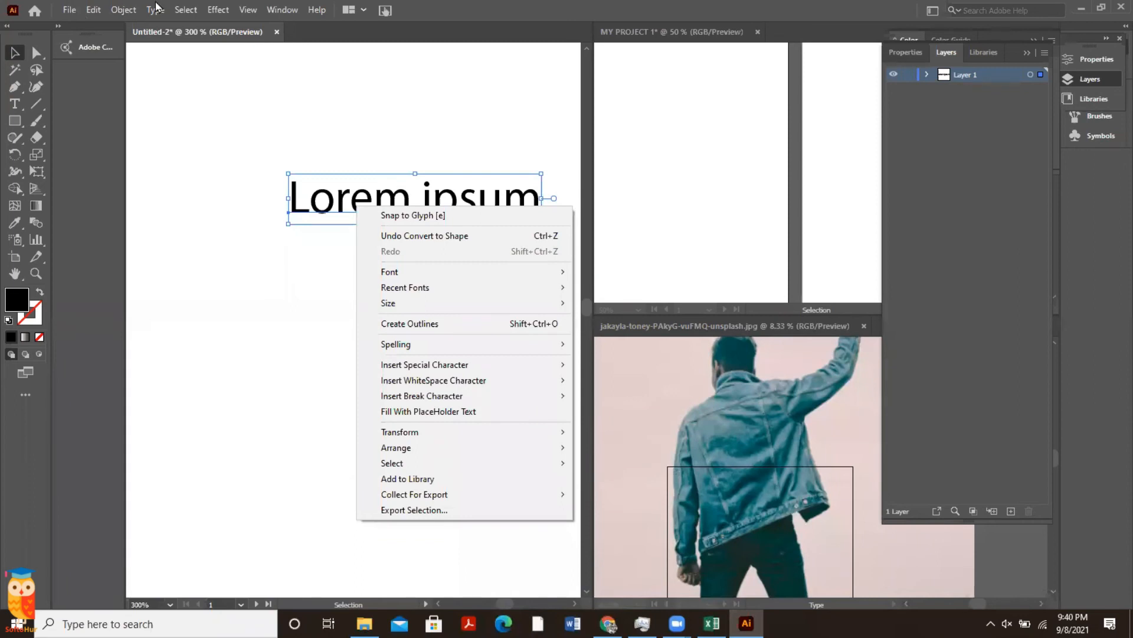
pyautogui.click(126, 10)
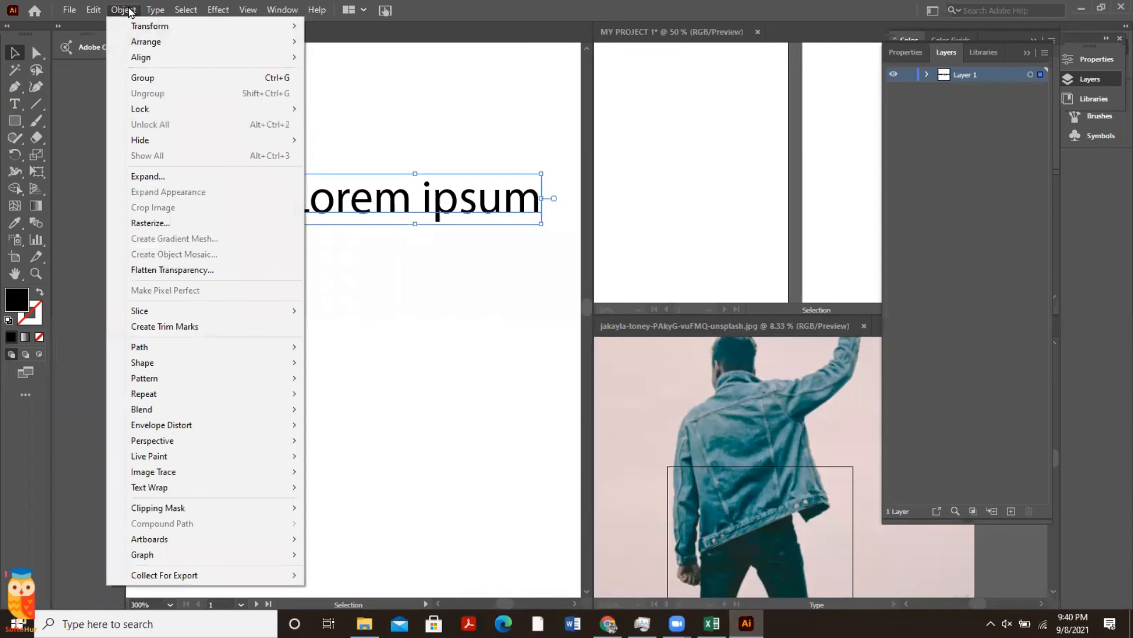
pyautogui.moveTo(151, 11)
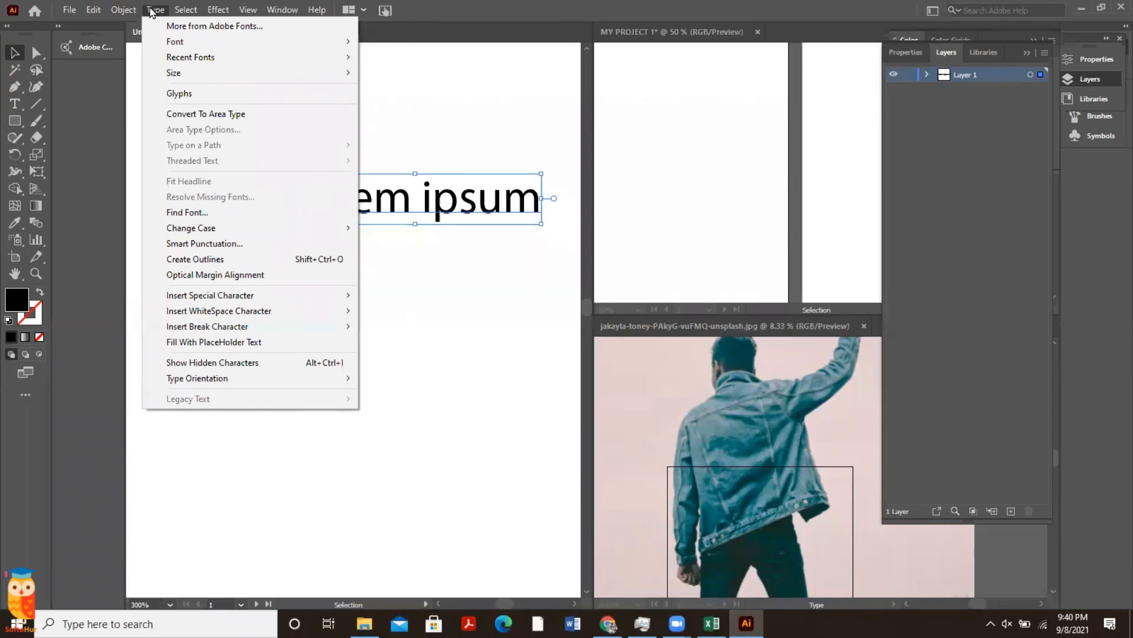
pyautogui.moveTo(188, 13)
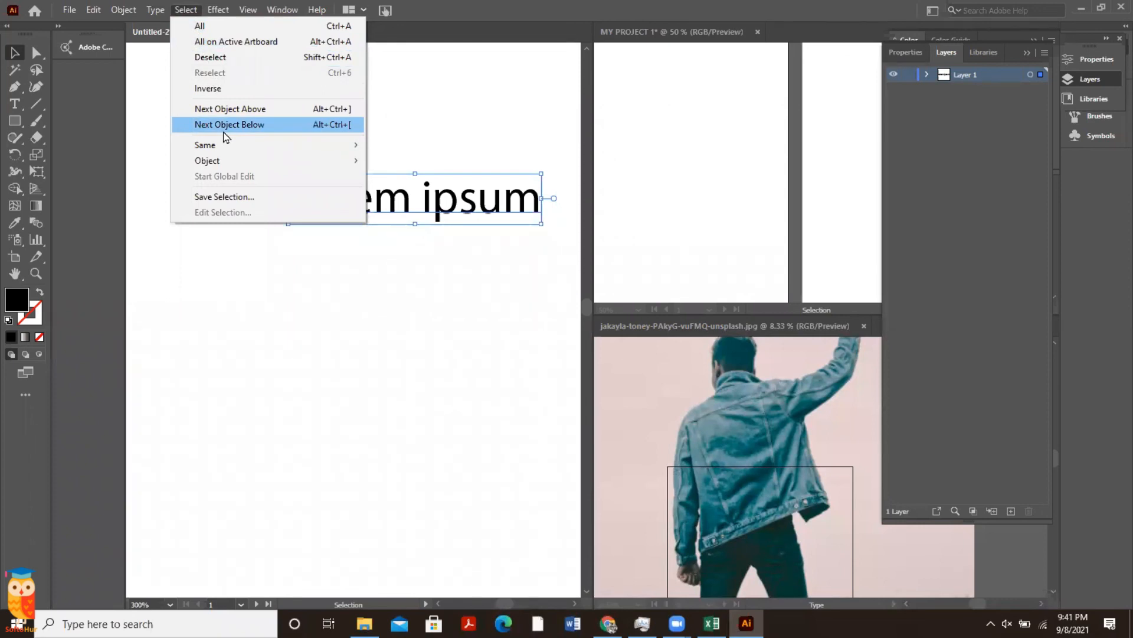
pyautogui.click(218, 10)
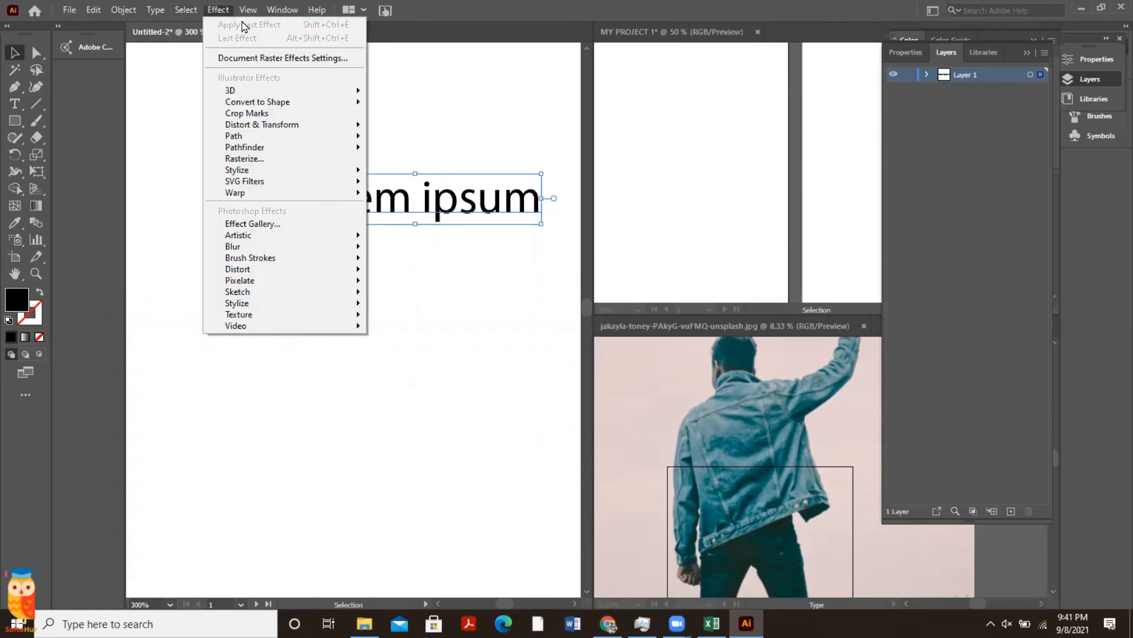
pyautogui.moveTo(255, 186)
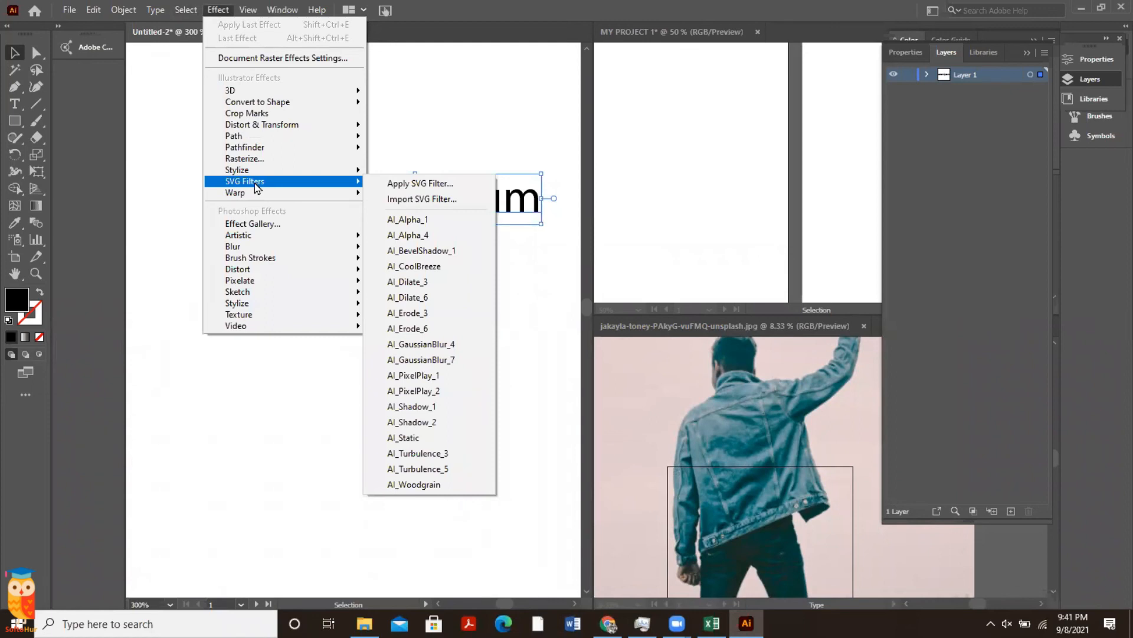
pyautogui.click(248, 12)
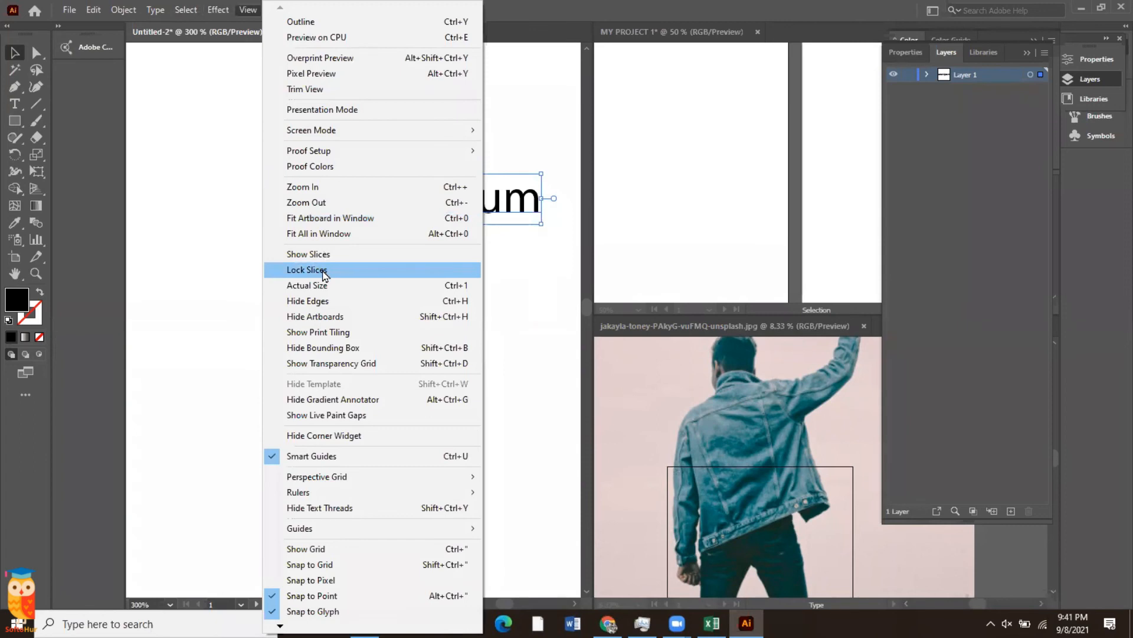
# Turn off Smart Guides, draw a black rectangle below the "Lorem ipsum" text, and move it closer to the text
pyautogui.click(288, 458)
pyautogui.click(15, 121)
pyautogui.moveTo(216, 281); pyautogui.dragTo(440, 419)
pyautogui.click(13, 54)
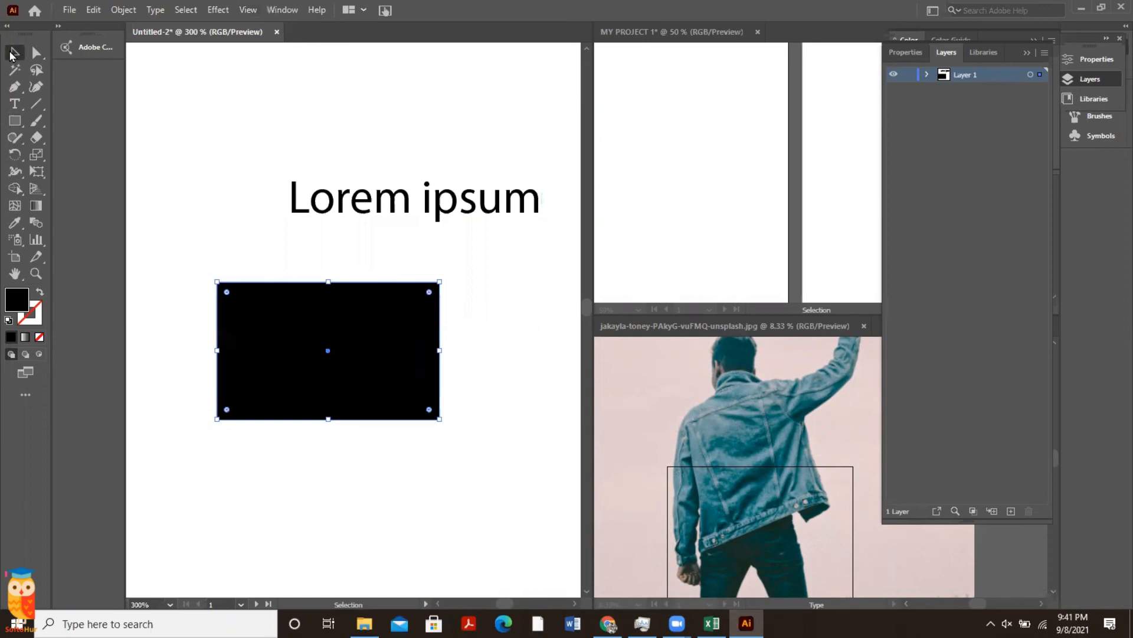
pyautogui.moveTo(312, 308); pyautogui.dragTo(330, 297)
pyautogui.moveTo(408, 207); pyautogui.dragTo(314, 254)
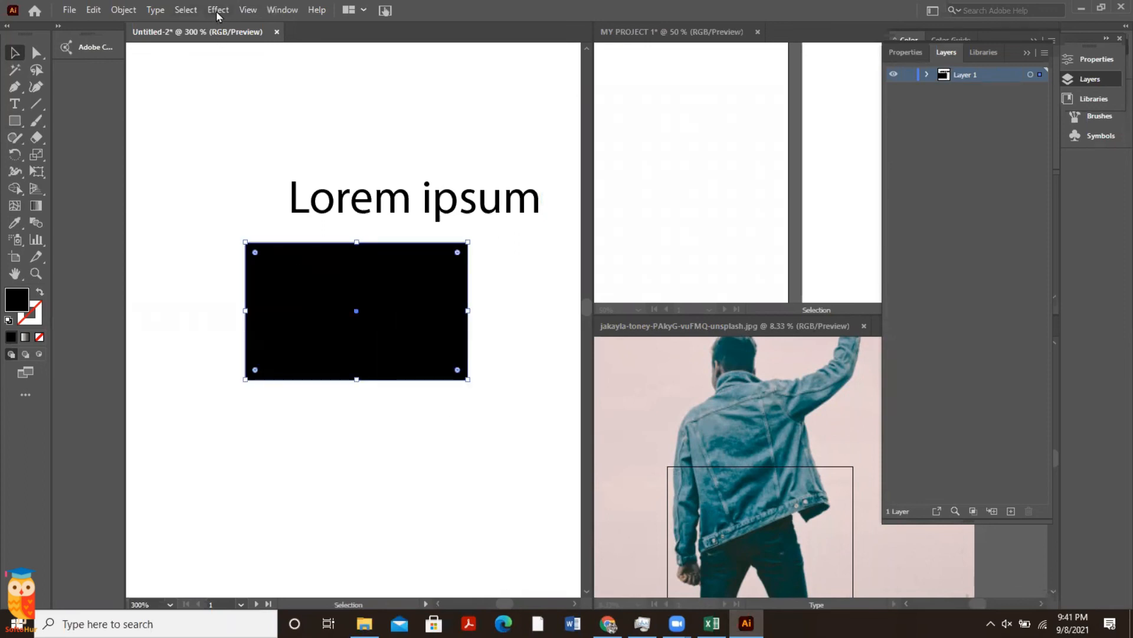
# Turn Smart Guides back on and shift the black rectangle to the right beneath the "Lorem ipsum" text
pyautogui.click(245, 12)
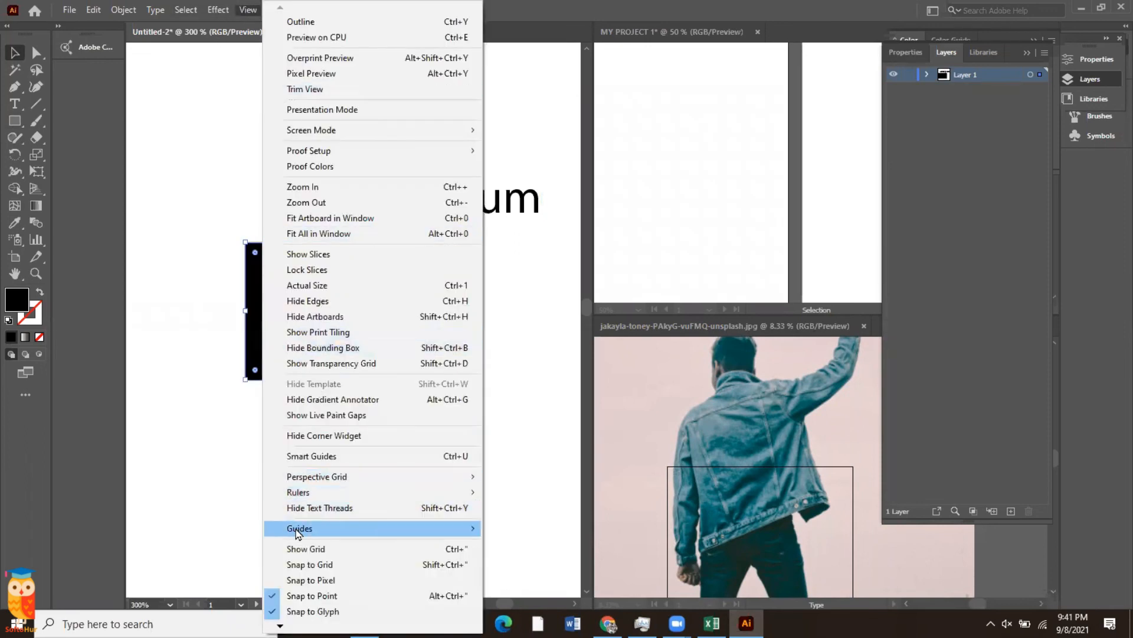
pyautogui.click(279, 461)
pyautogui.moveTo(331, 331); pyautogui.dragTo(405, 331)
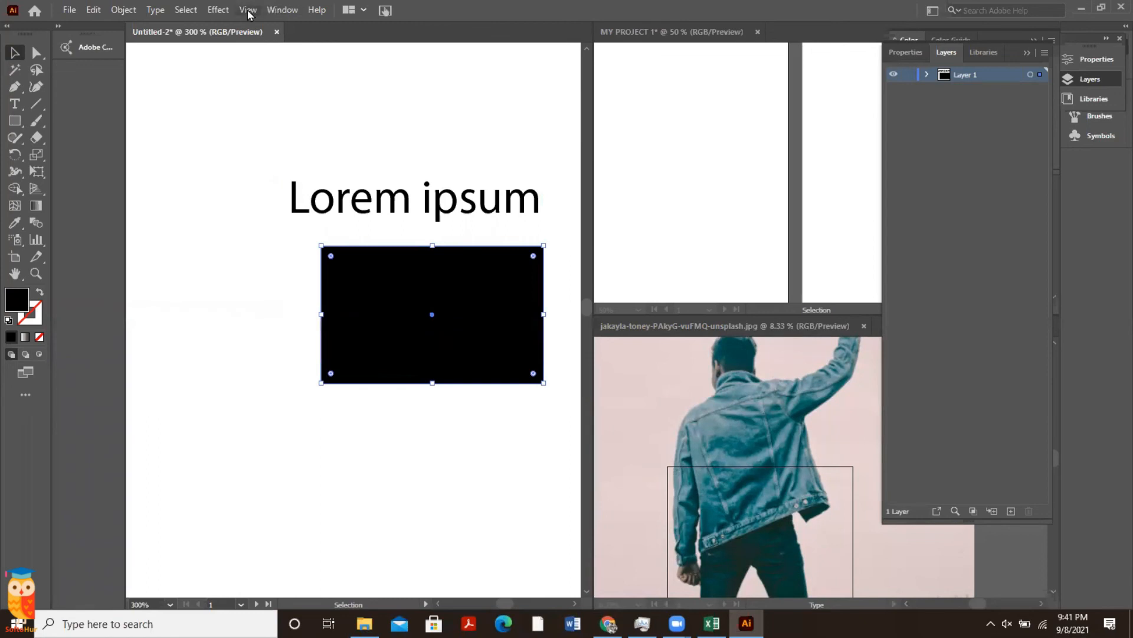
# Show the rulers in Untitled-2 and move the black rectangle down and slightly left, away from the text
pyautogui.click(248, 10)
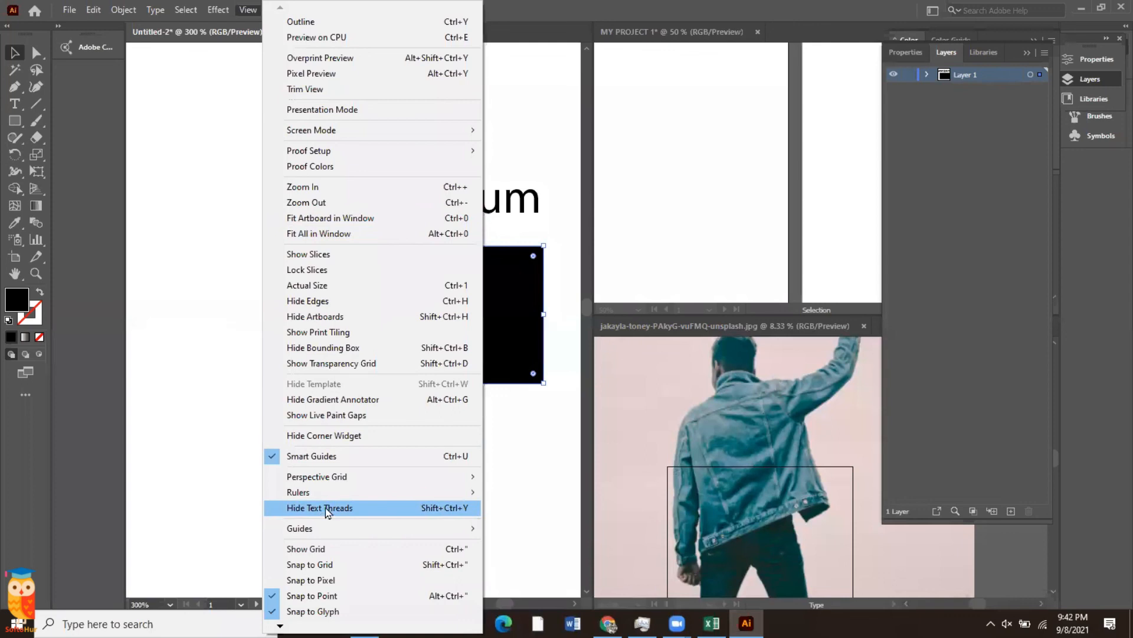
pyautogui.moveTo(327, 499)
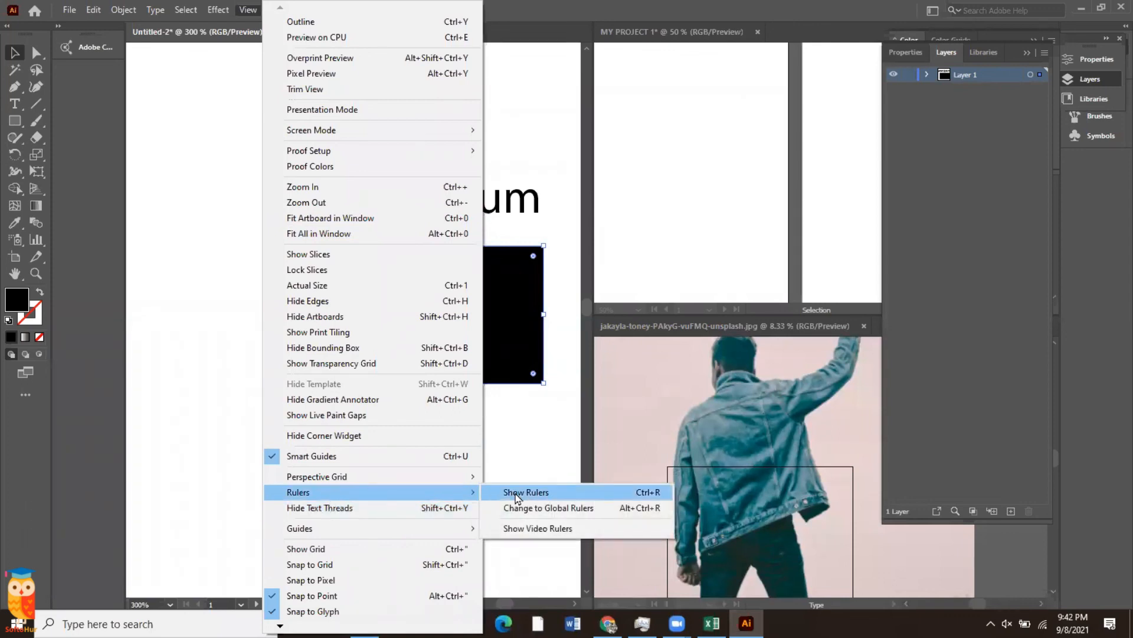
pyautogui.click(517, 493)
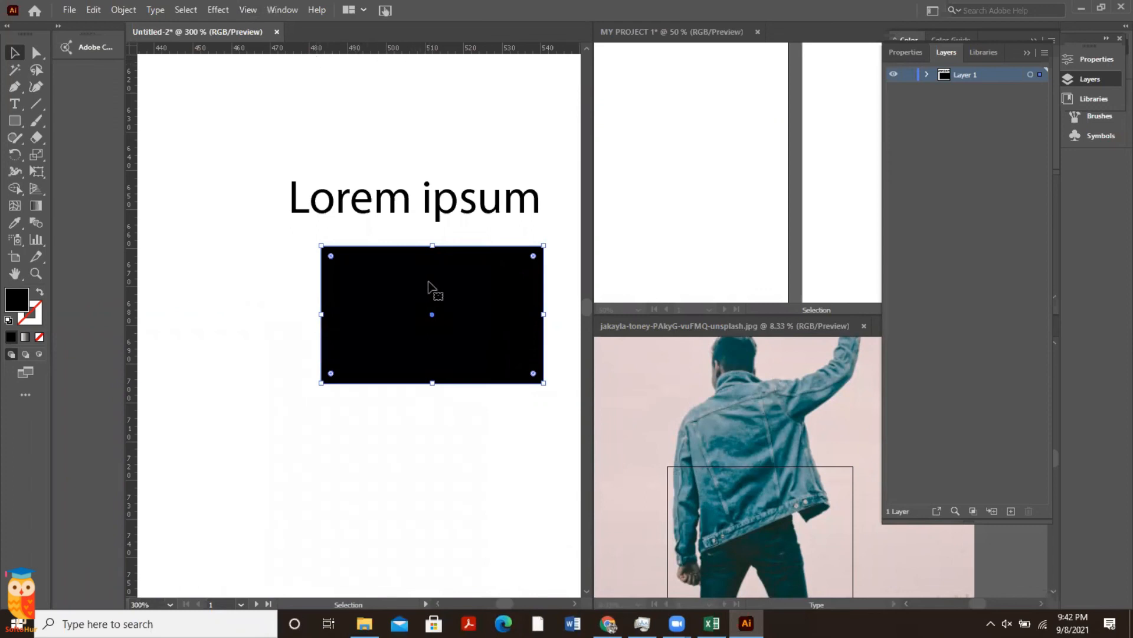
pyautogui.moveTo(435, 296); pyautogui.dragTo(399, 333)
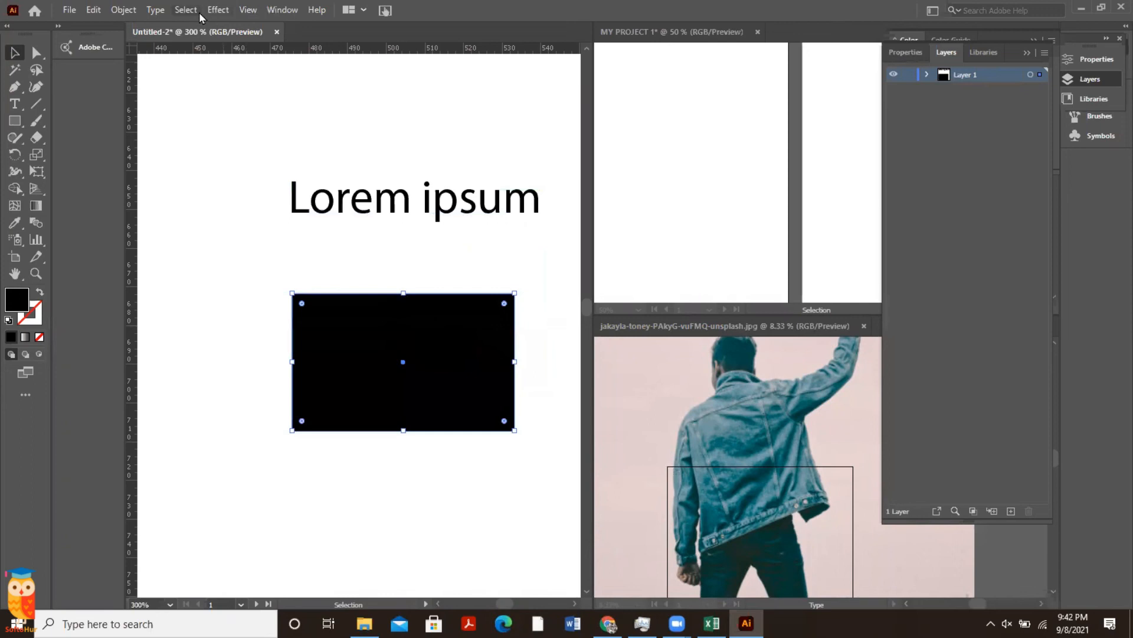
# Look over the list of available panels and deselect the black rectangle
pyautogui.click(248, 10)
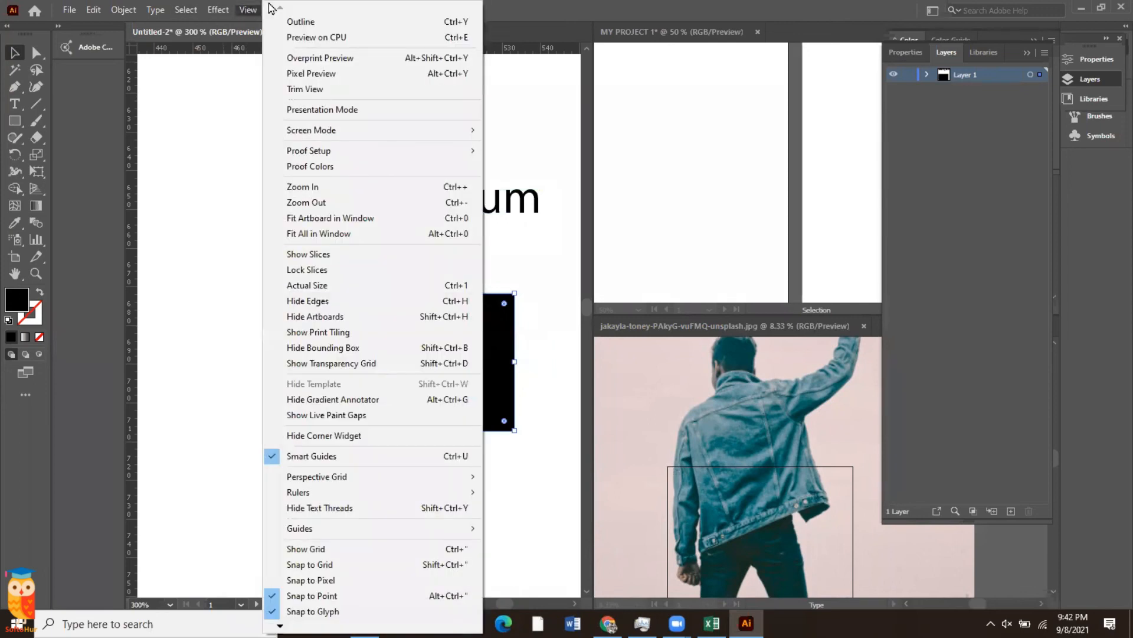
pyautogui.click(248, 7)
pyautogui.click(280, 12)
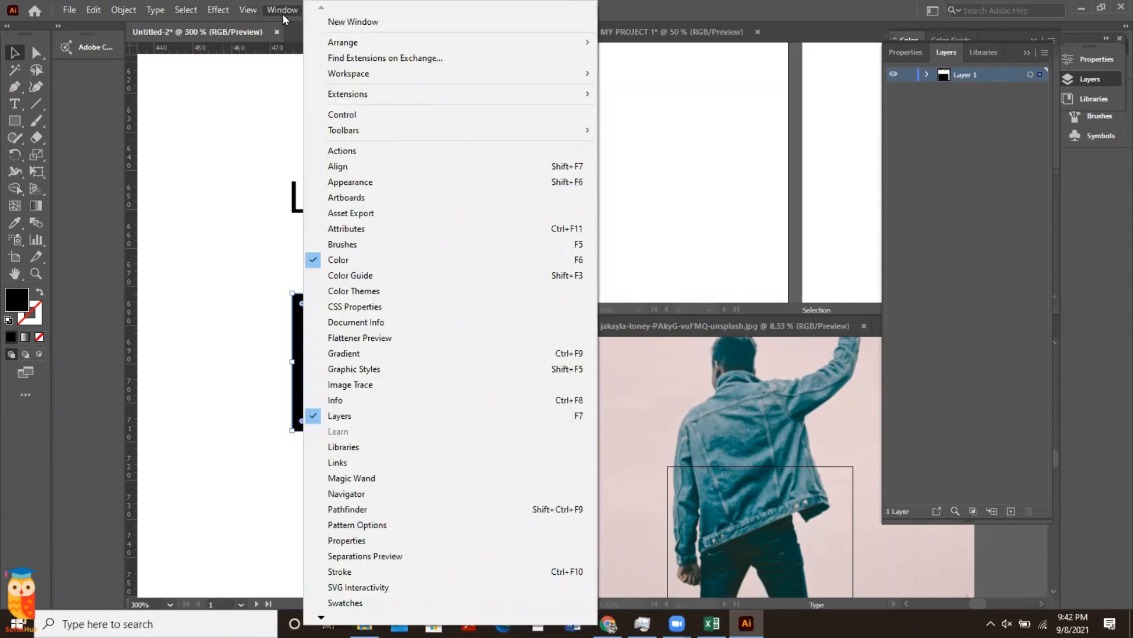
pyautogui.click(232, 77)
pyautogui.click(233, 80)
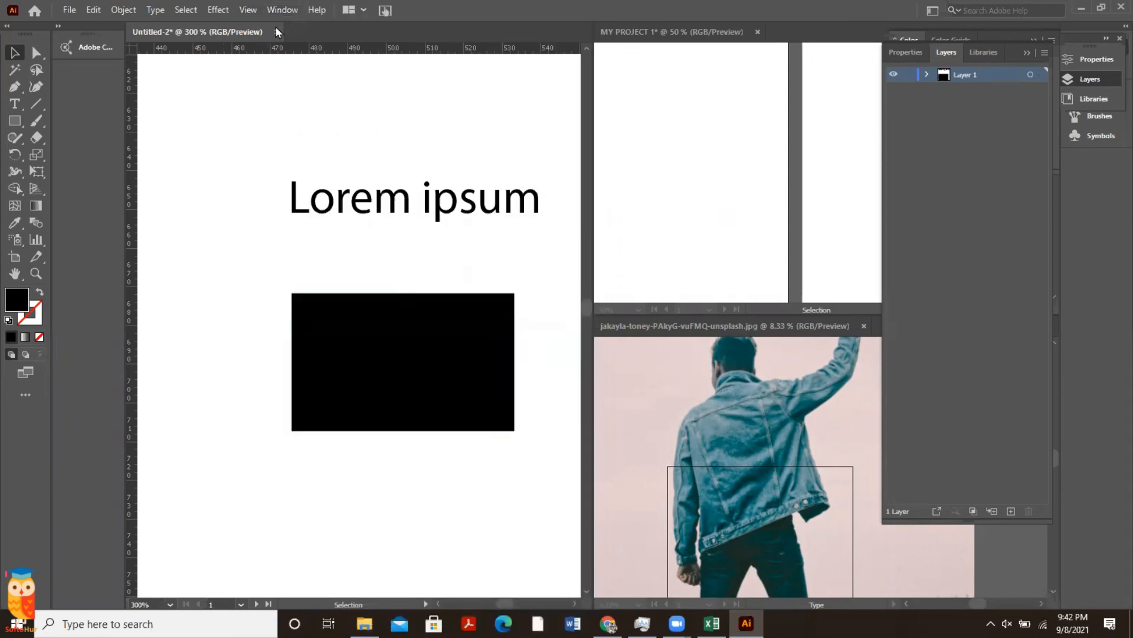
# View the About Illustrator information and dismiss it
pyautogui.click(319, 11)
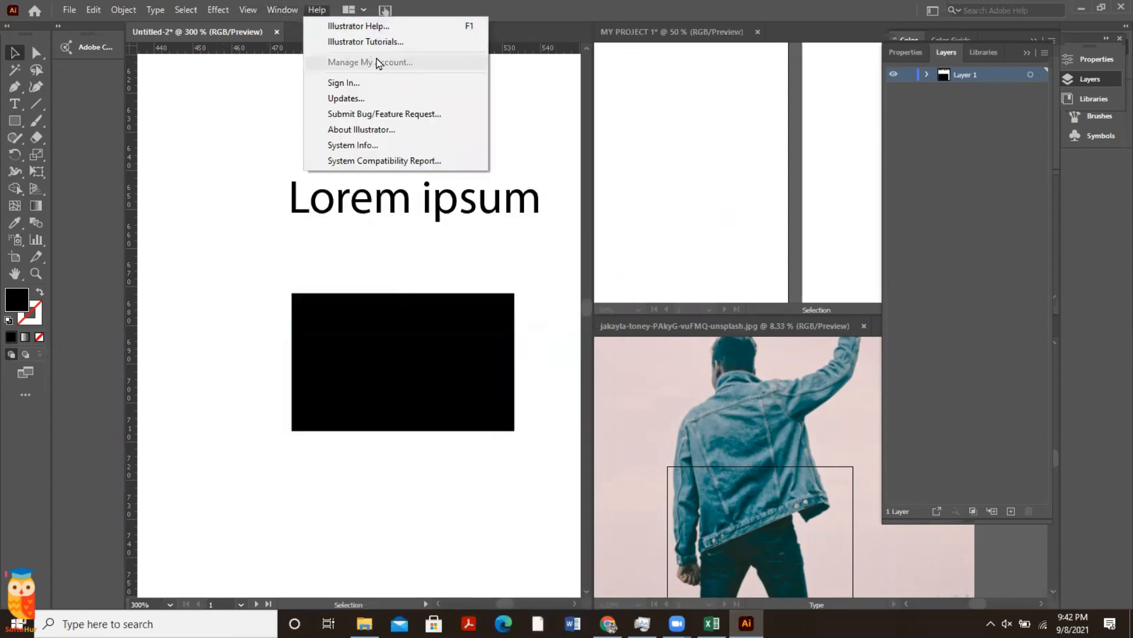
pyautogui.click(364, 131)
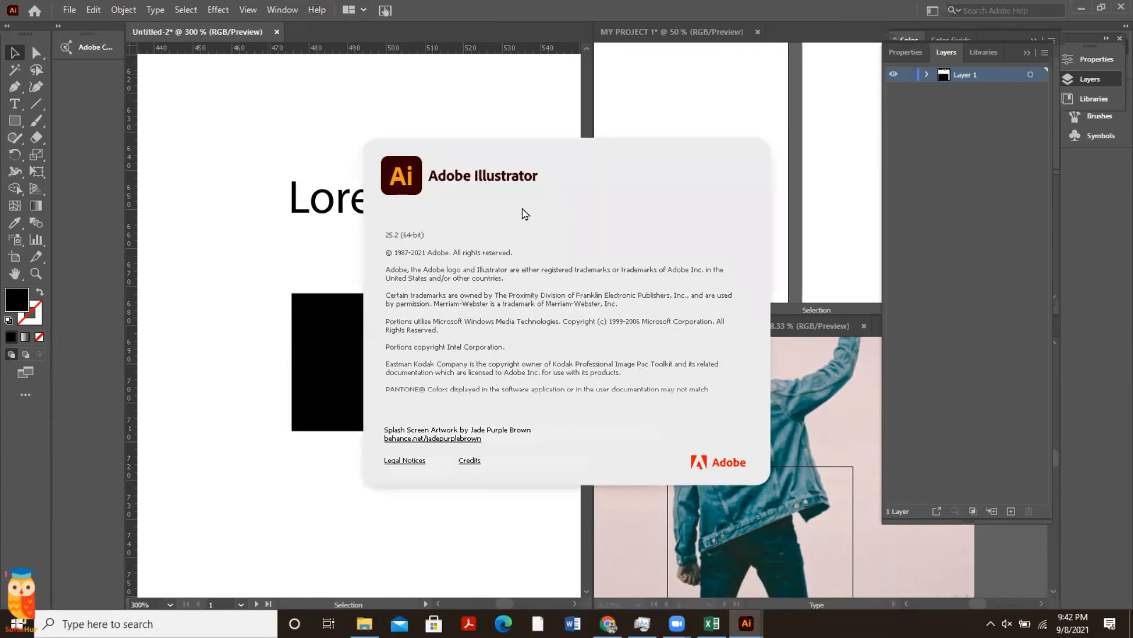
pyautogui.click(470, 290)
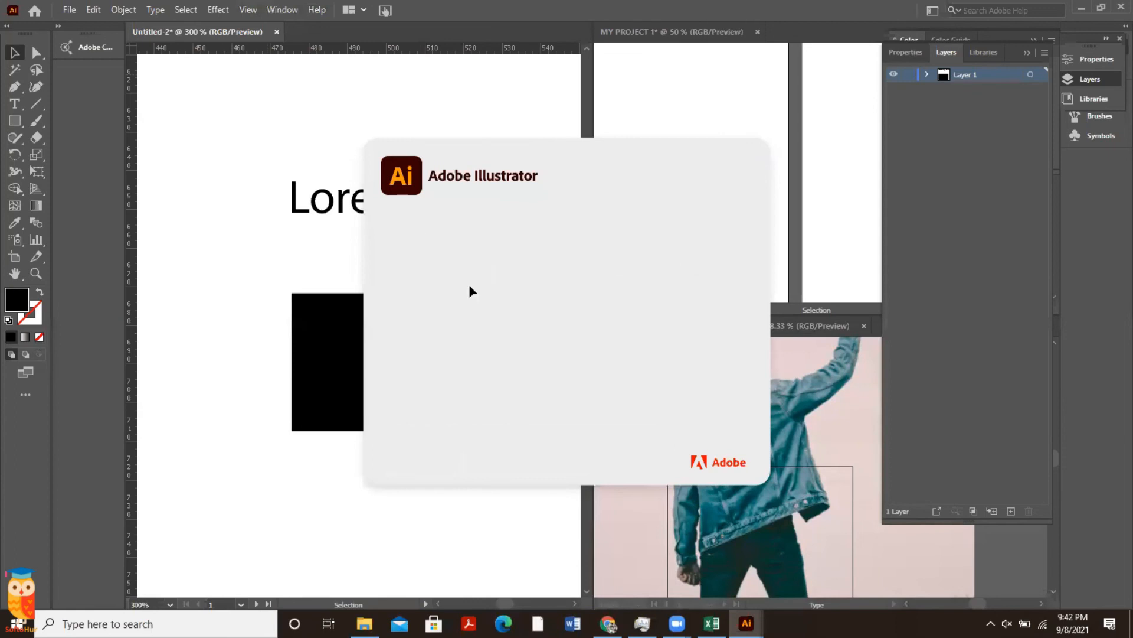
# Try the Touch workspace and return to the custom "nadnas" workspace
pyautogui.click(385, 13)
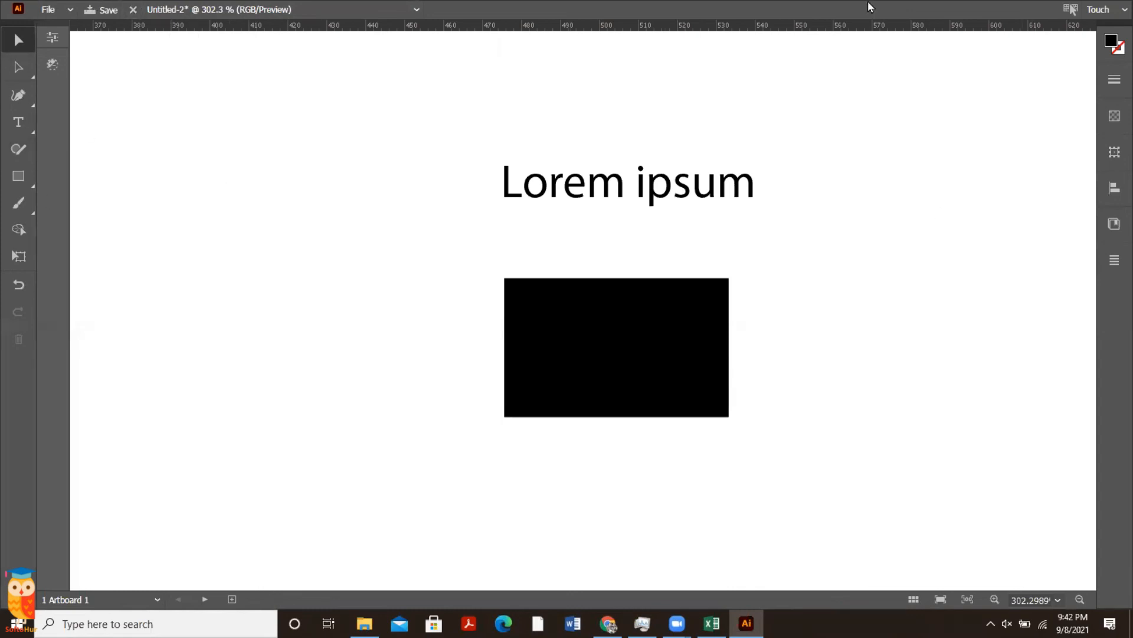
pyautogui.click(1098, 10)
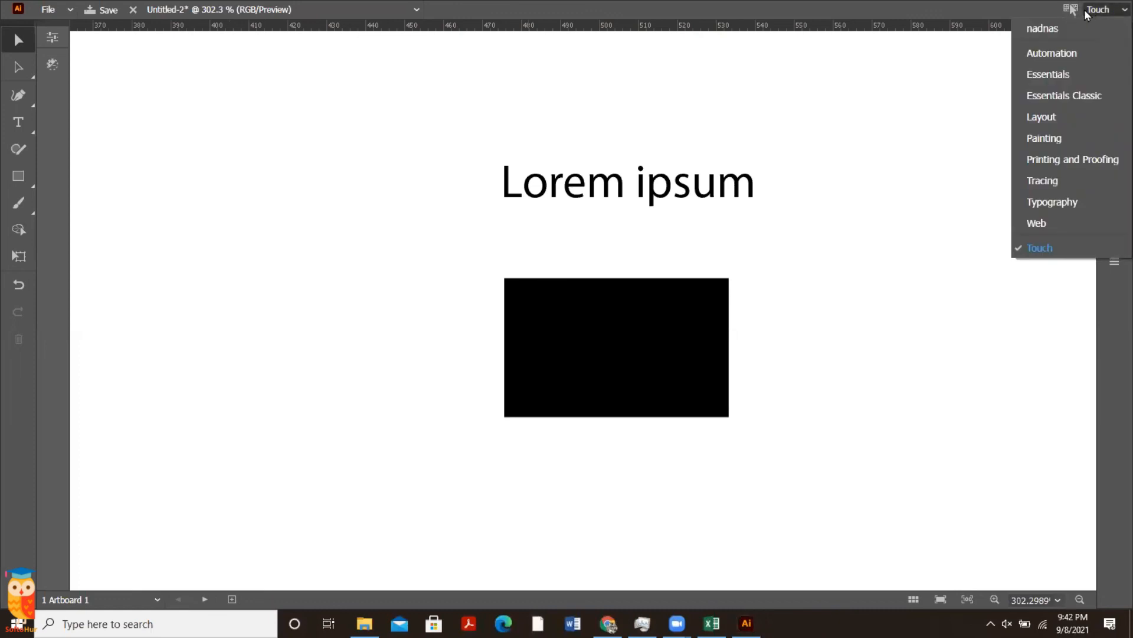
pyautogui.click(1044, 29)
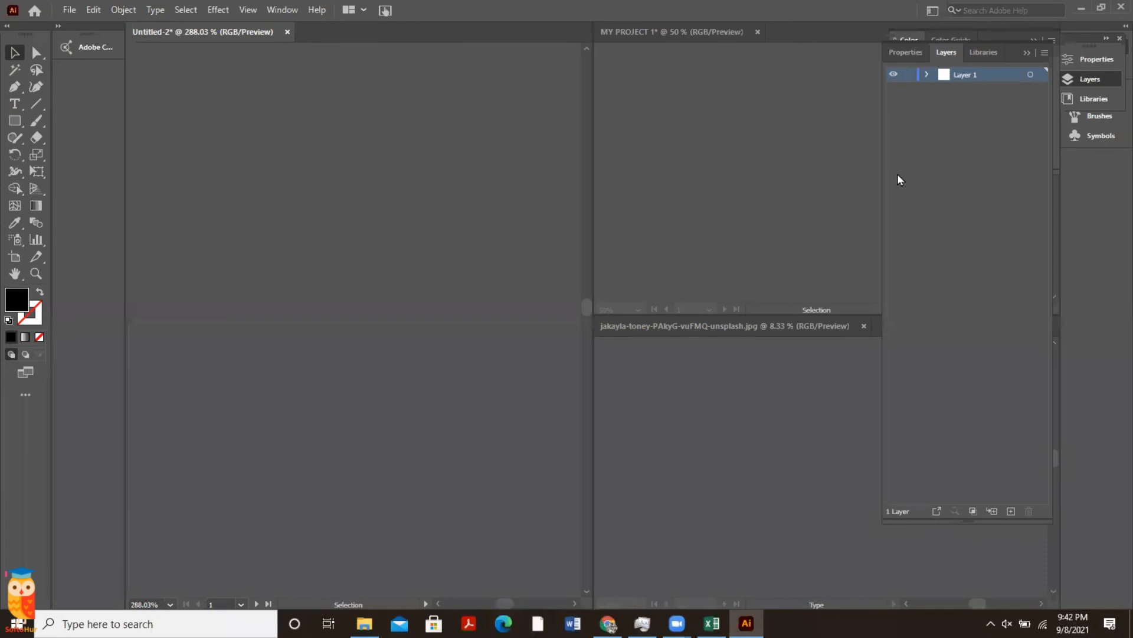